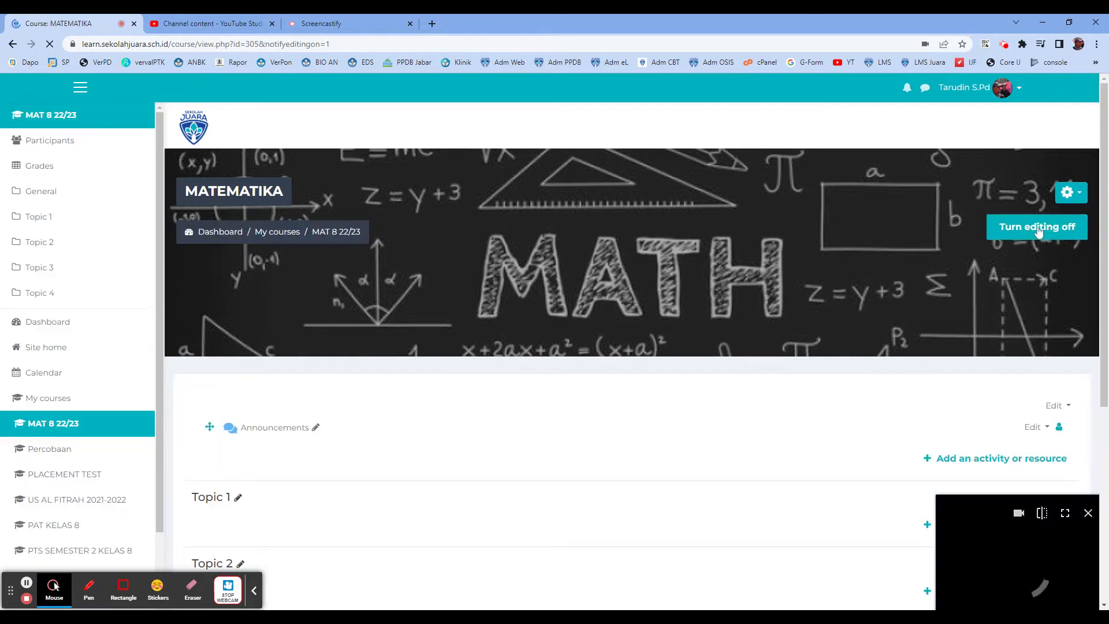
Step: Add an Attendance activity named KEHADIRAN to the course's general section
scroll(927, 276, down, 1)
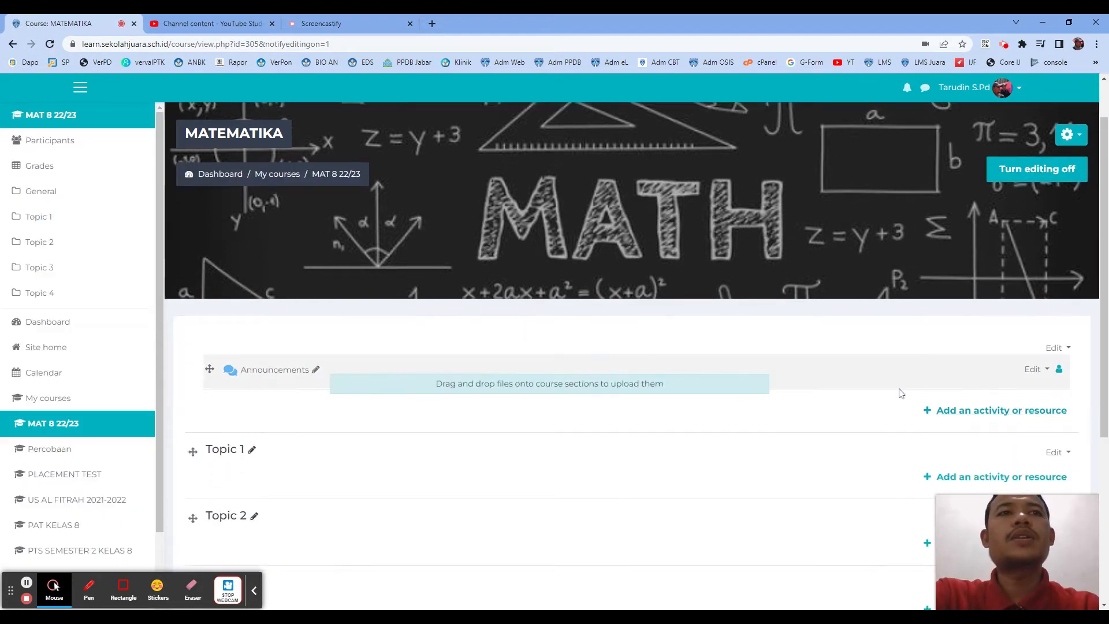
scroll(899, 388, down, 1)
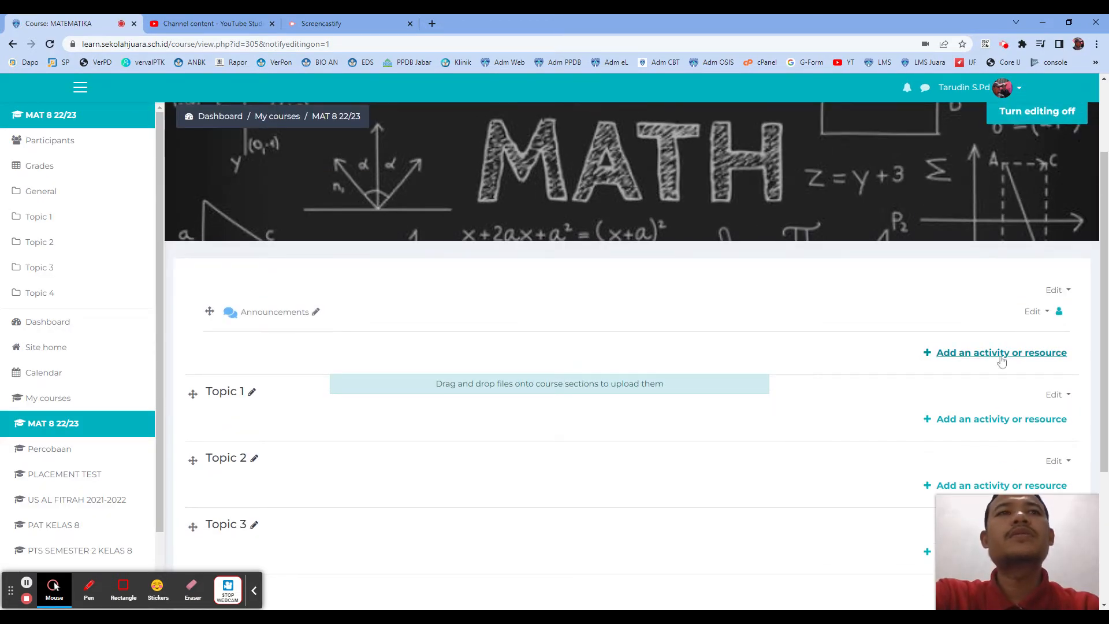
click(1001, 356)
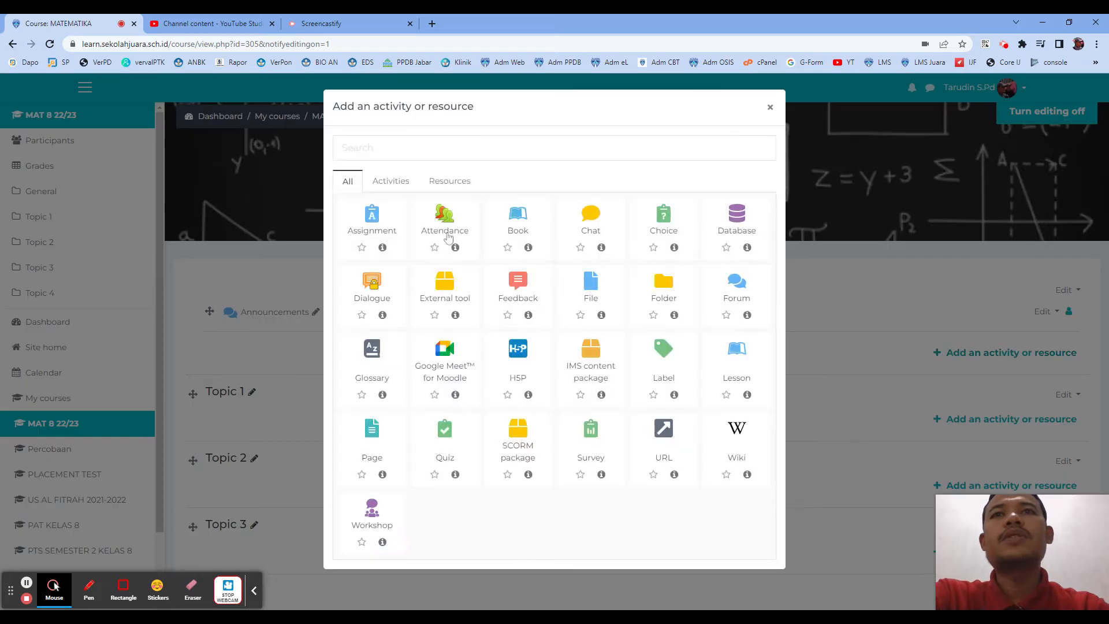
click(447, 236)
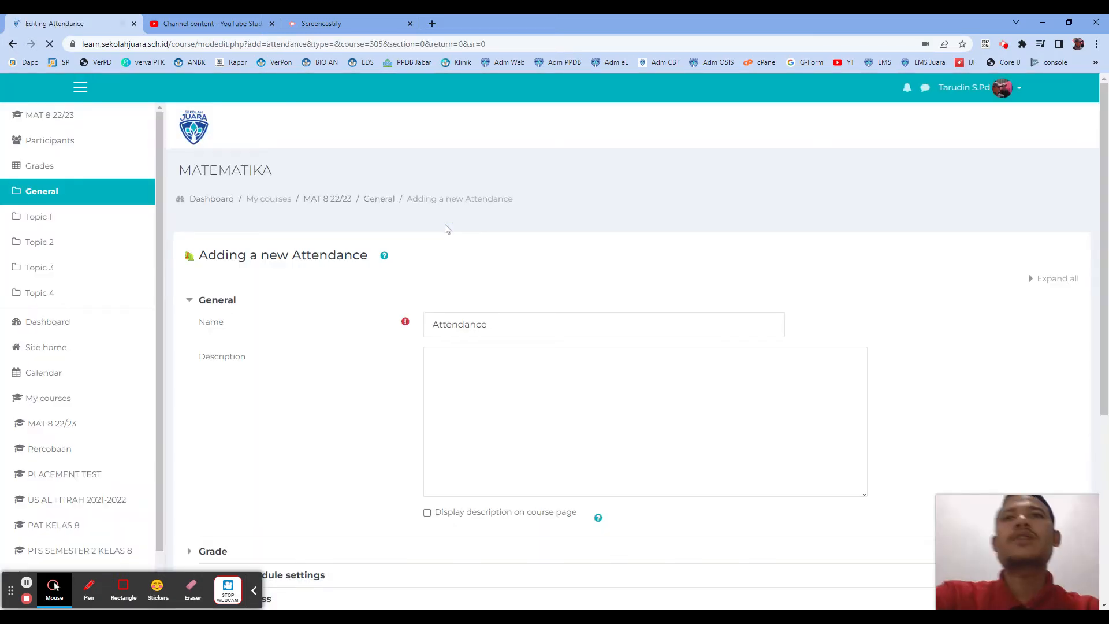
double_click(507, 324)
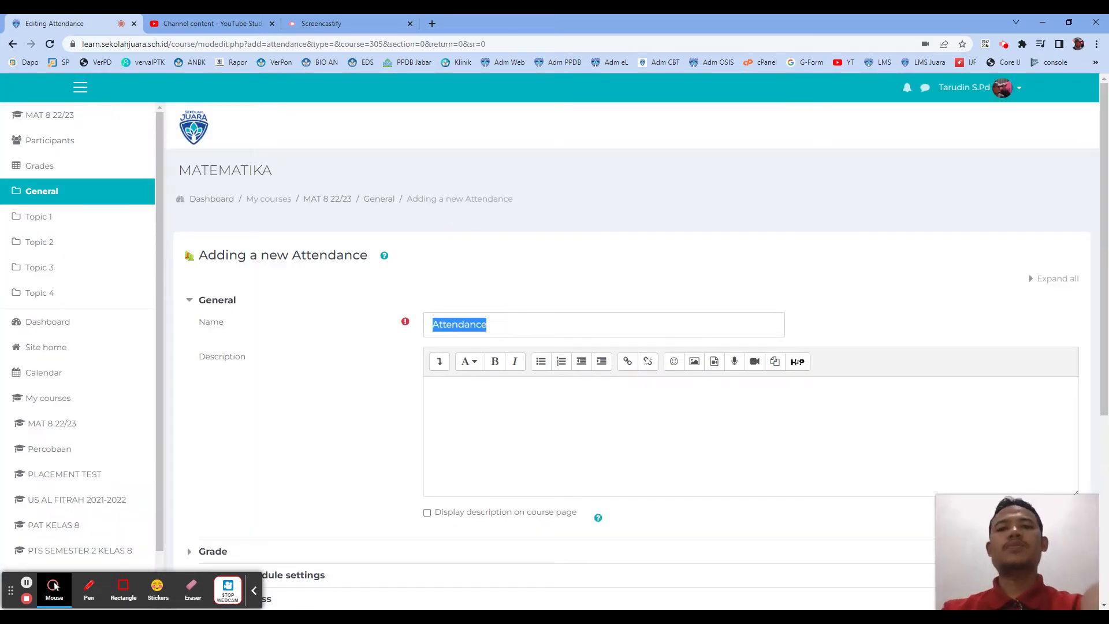
text(KE)
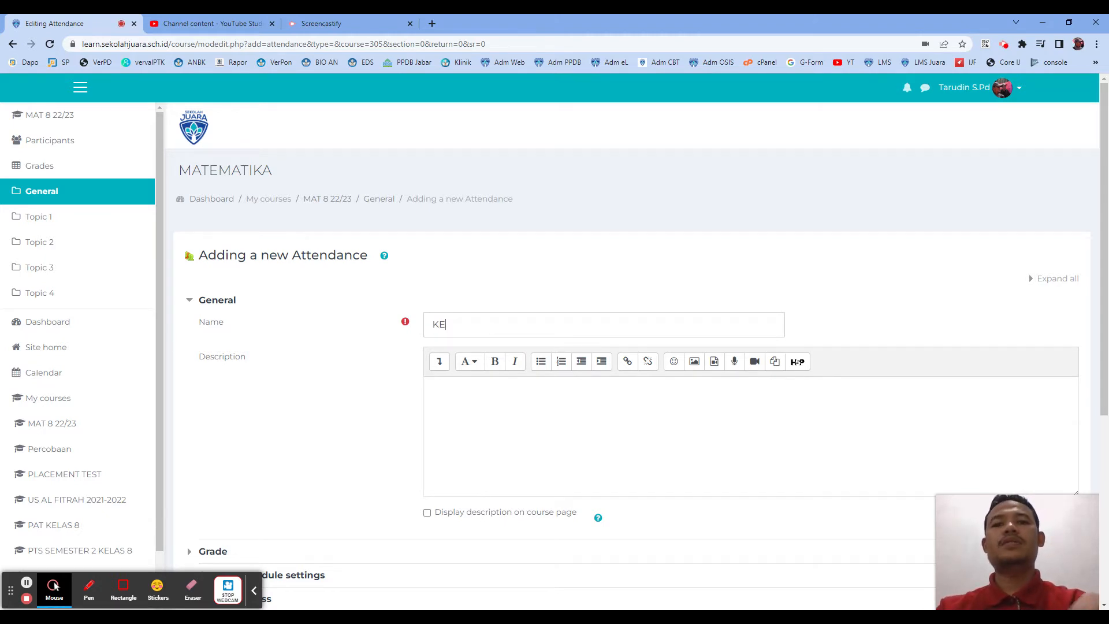
text(HADIRAN)
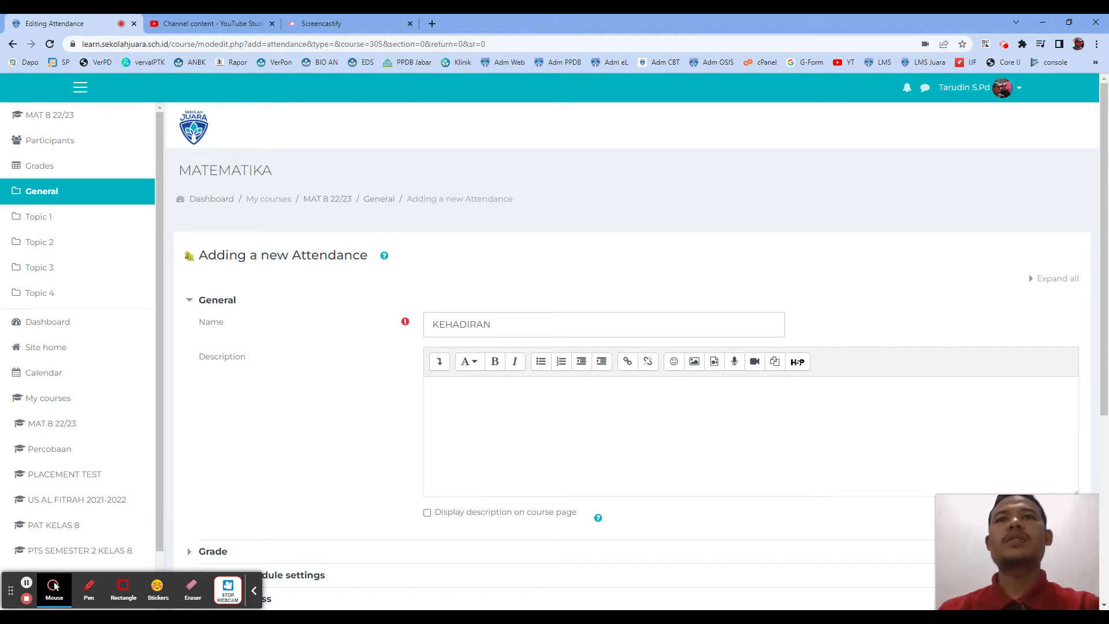
Step: Set the attendance activity's grade category to KEHADIRAN
scroll(635, 347, down, 3)
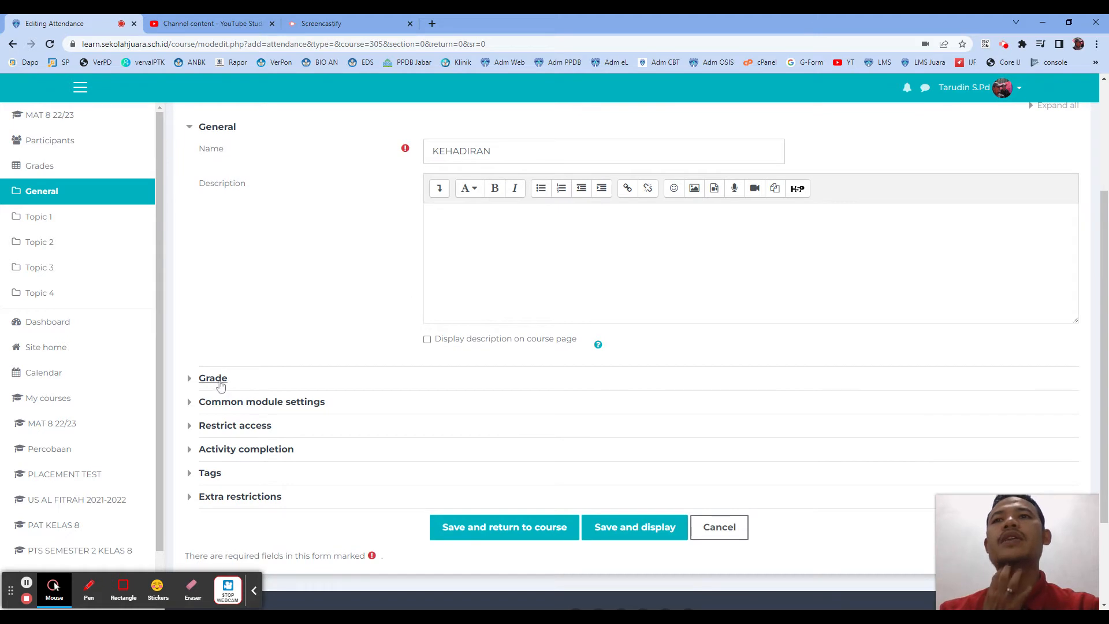
click(224, 384)
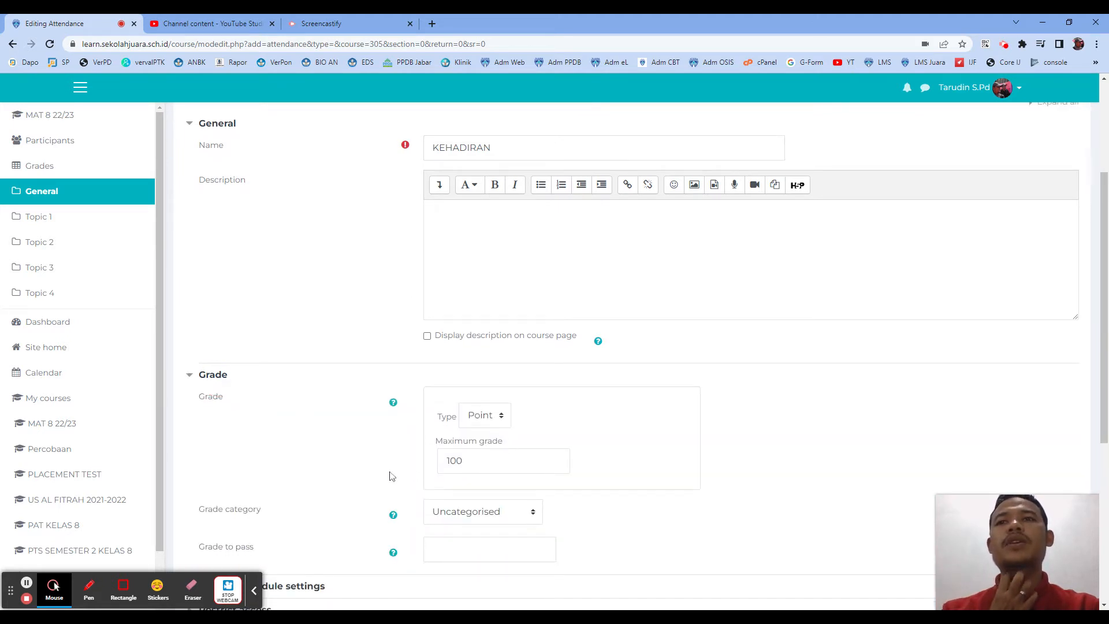
scroll(346, 467, down, 1)
click(483, 462)
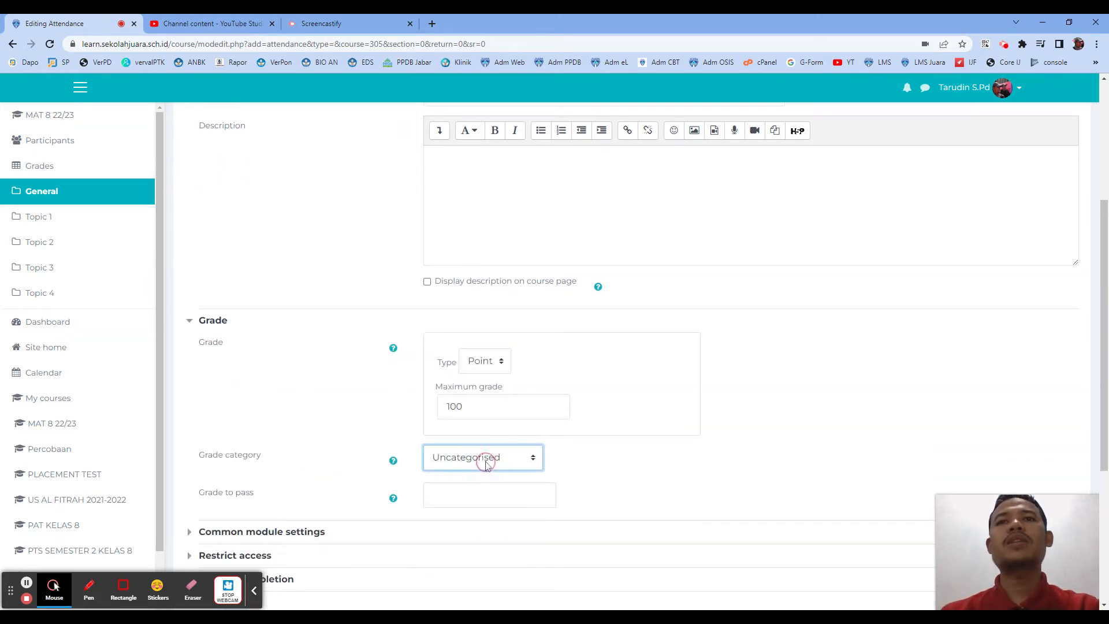
click(484, 475)
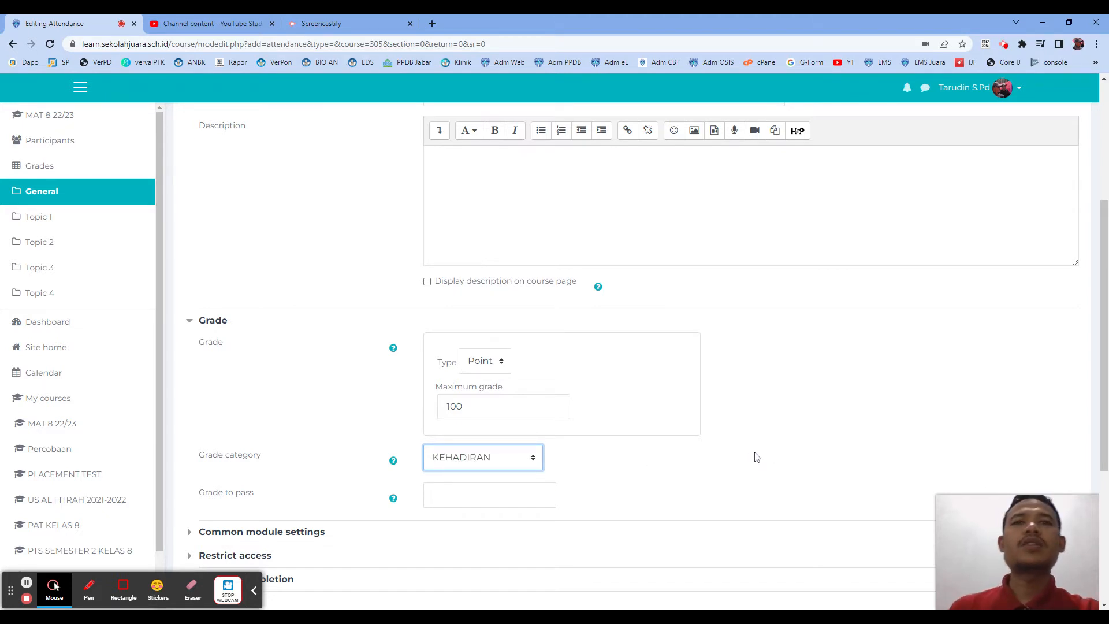
Step: Examine the activity's common module, access restriction, completion, tag and extra restriction settings
scroll(643, 472, down, 2)
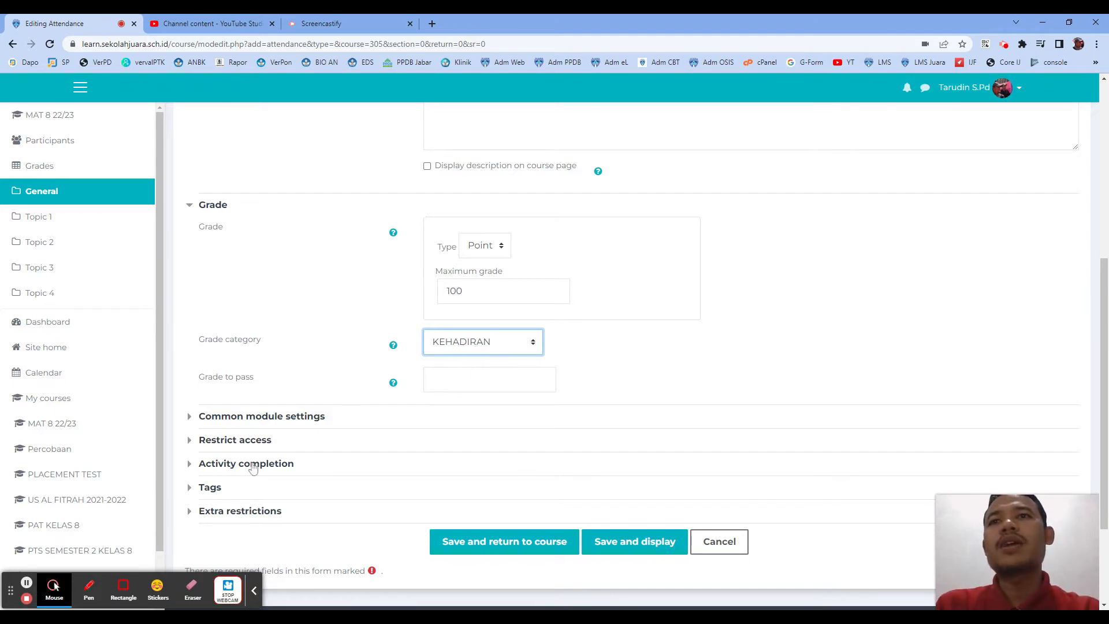
click(266, 418)
scroll(346, 449, down, 1)
scroll(346, 450, down, 1)
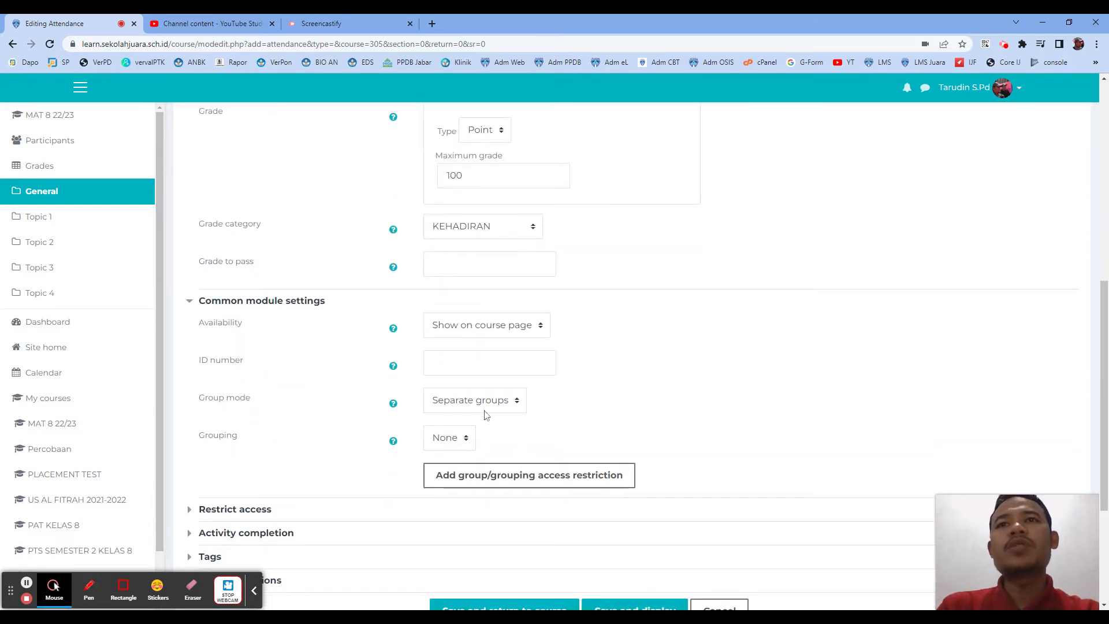
scroll(365, 399, down, 1)
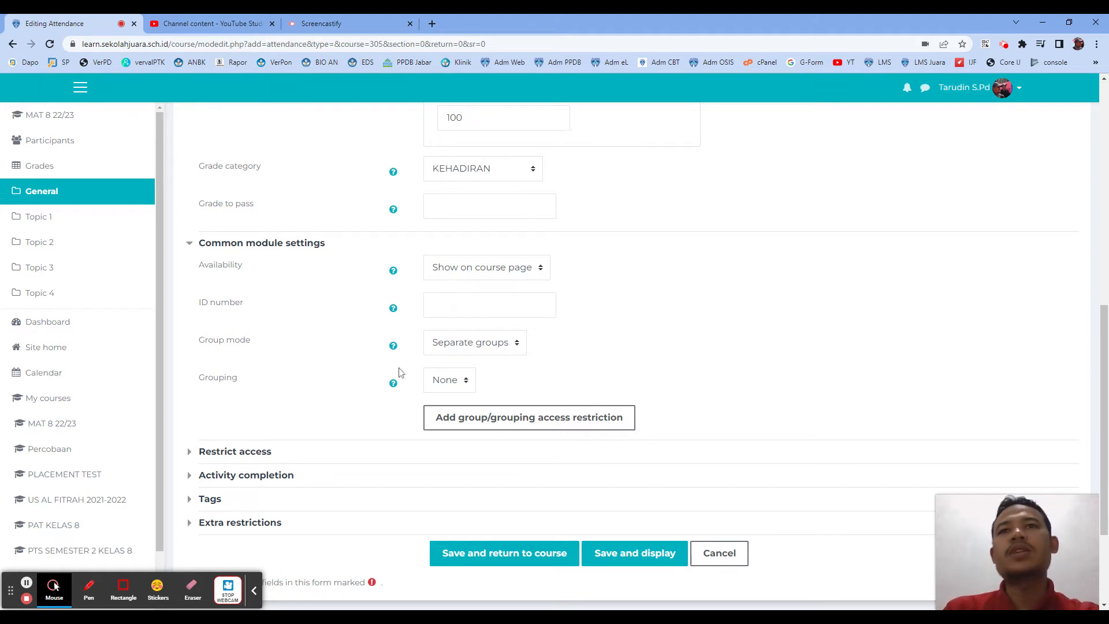
scroll(330, 356, down, 2)
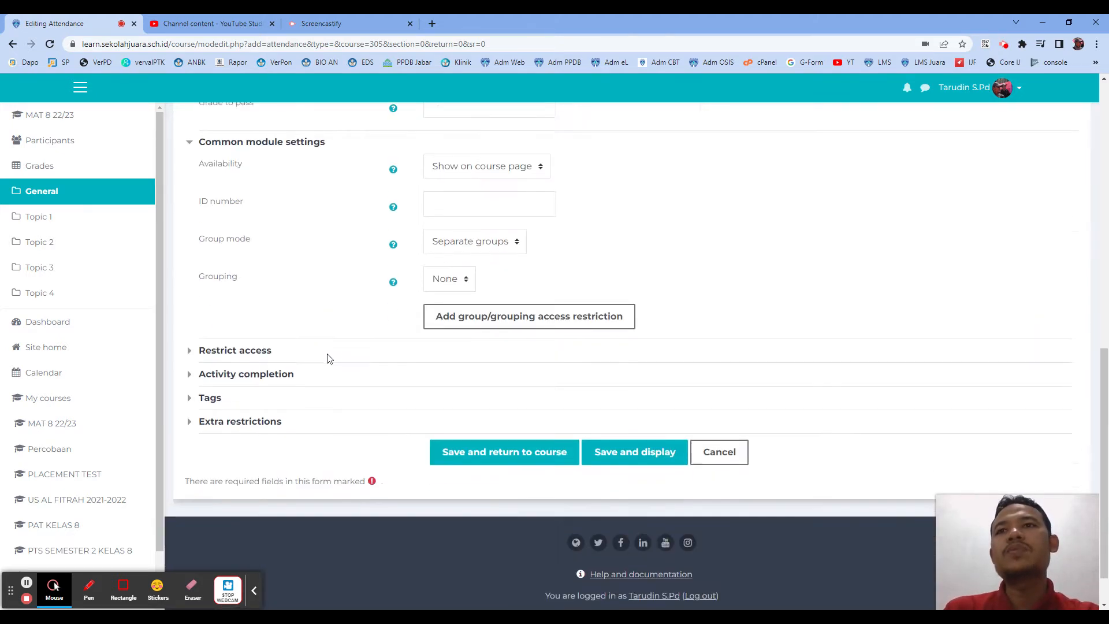
click(245, 339)
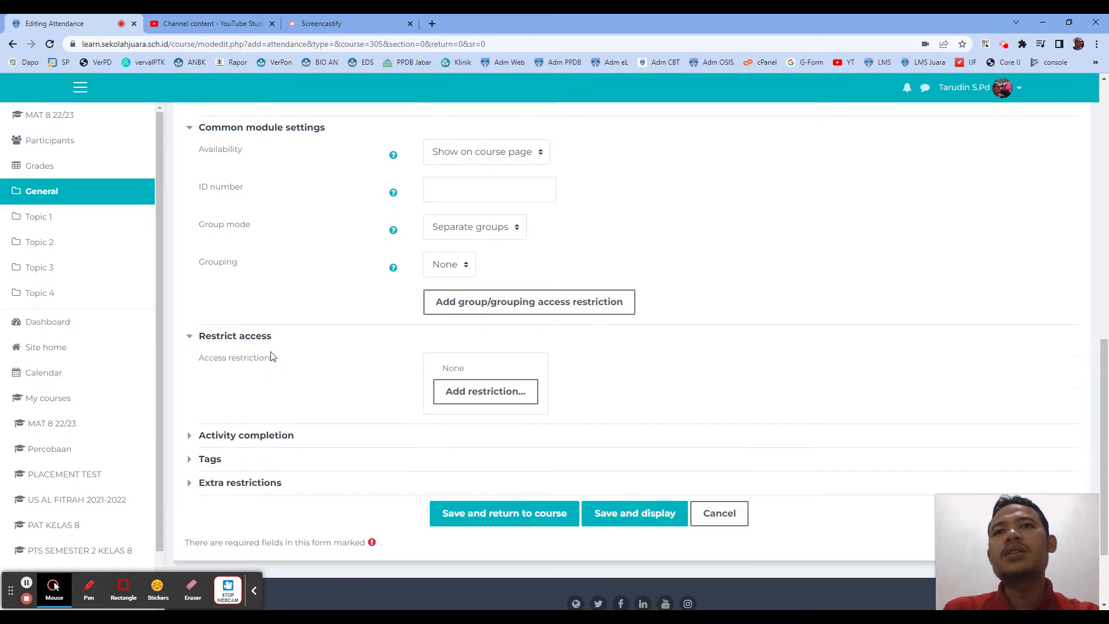
click(267, 433)
scroll(324, 412, down, 1)
scroll(332, 420, down, 1)
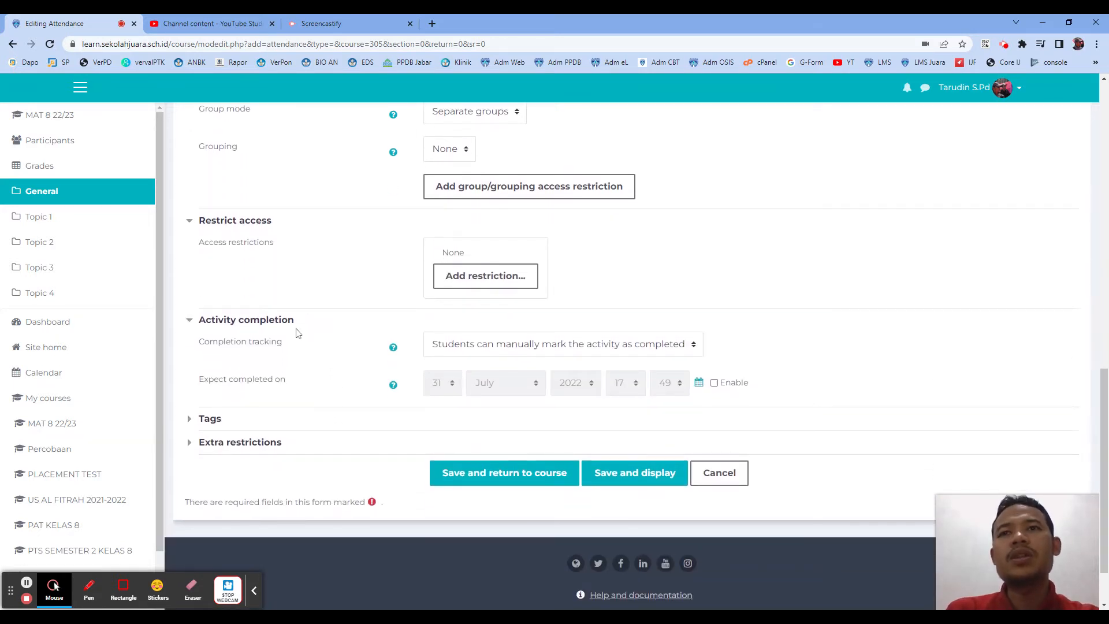
click(214, 422)
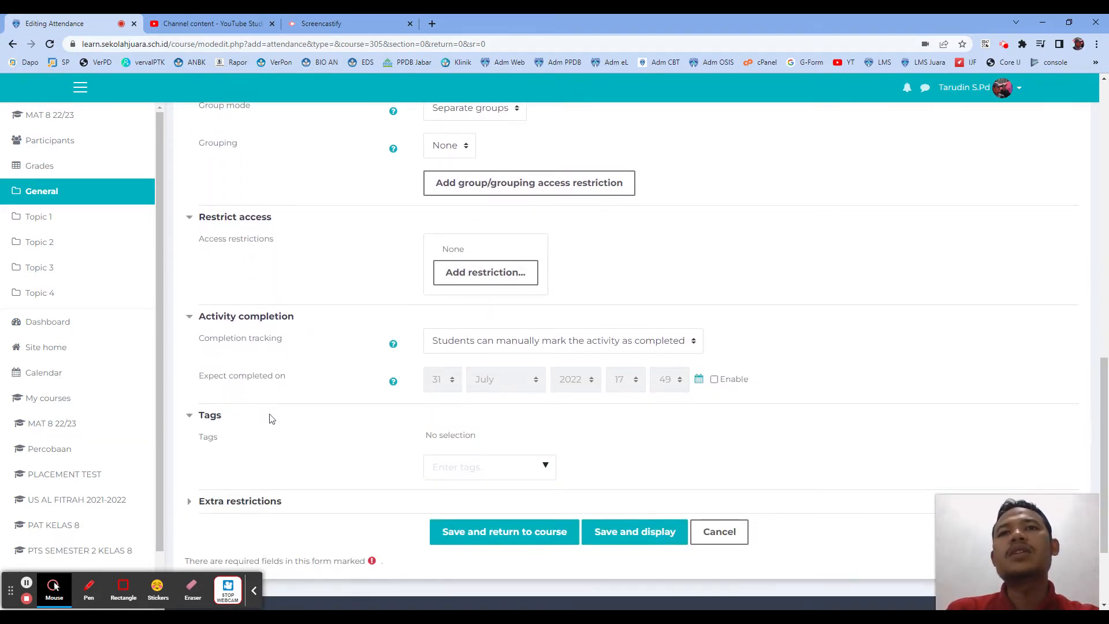
scroll(267, 418, down, 1)
click(250, 449)
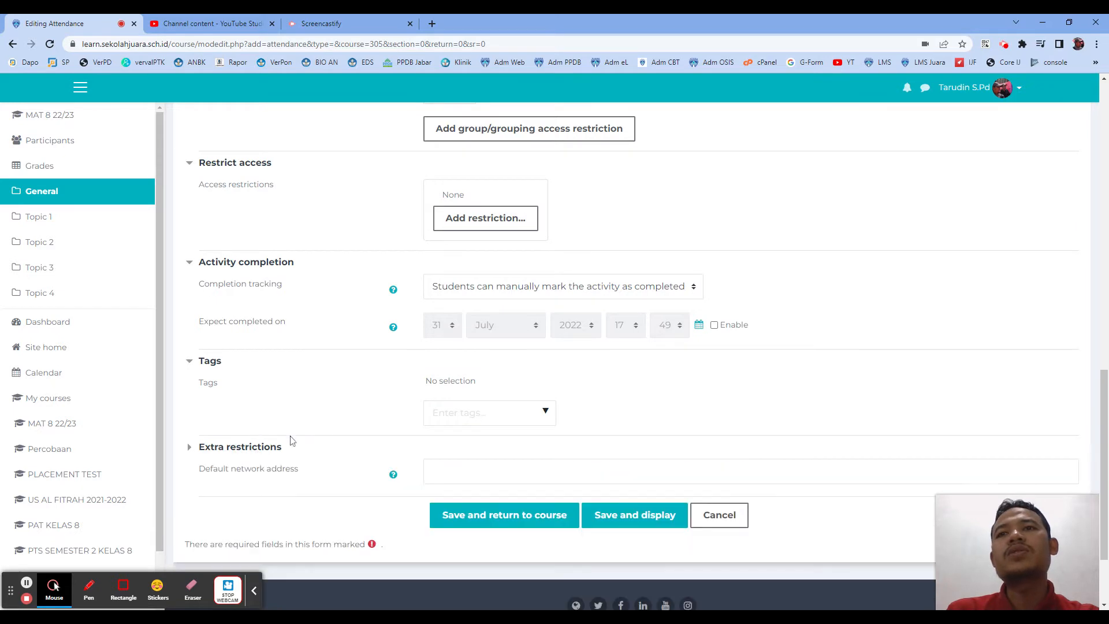
Step: Save and display the attendance activity, and open its status set
click(649, 515)
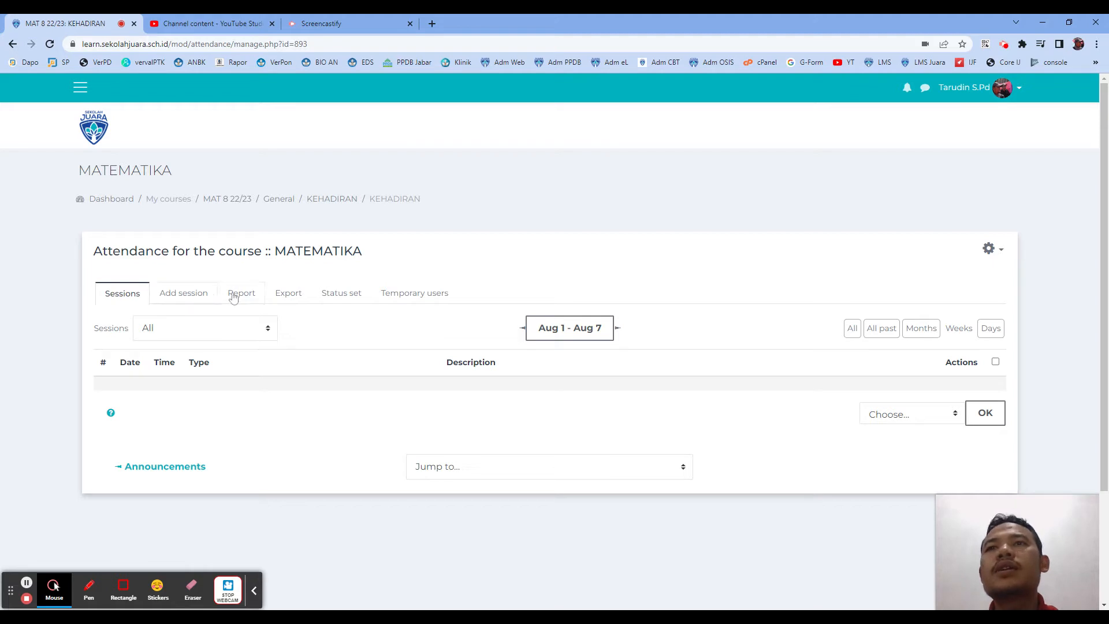
click(340, 298)
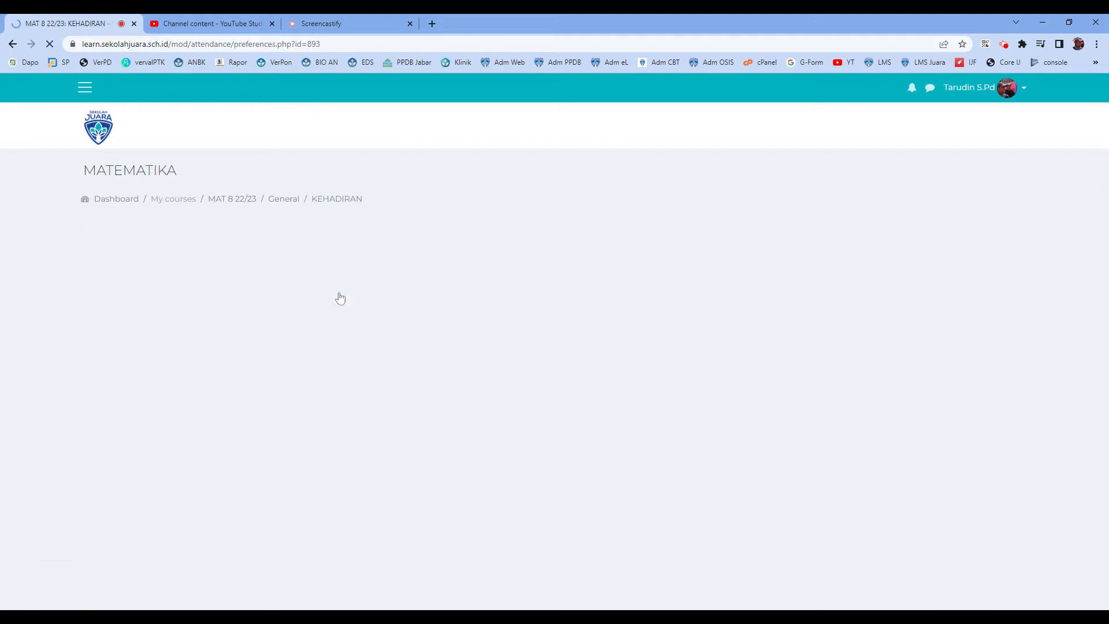
scroll(489, 412, down, 1)
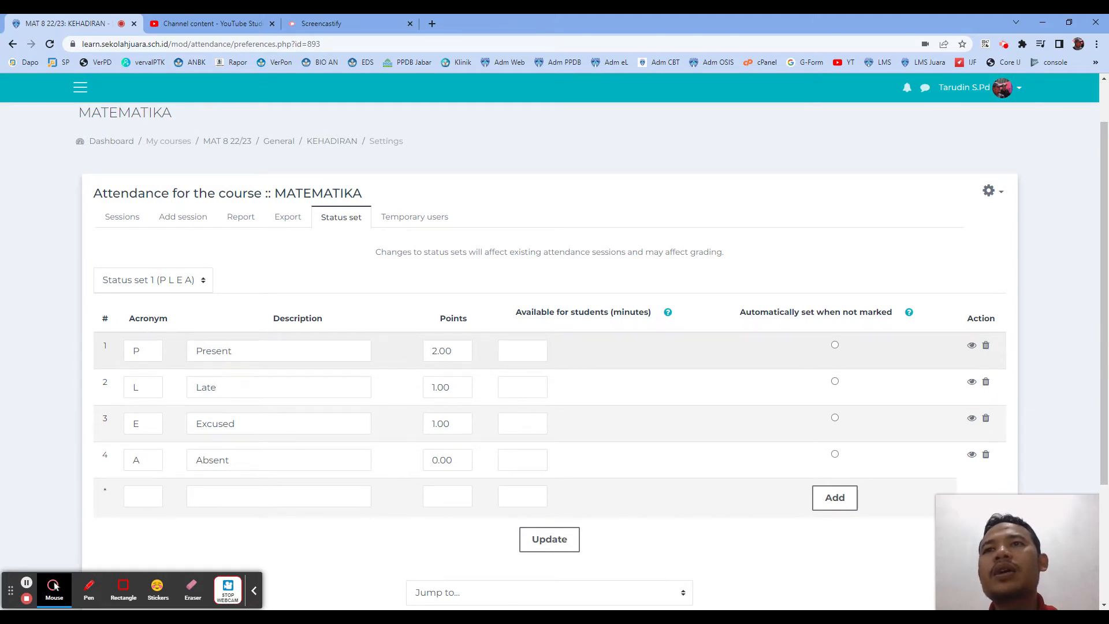
click(159, 390)
click(149, 439)
click(146, 460)
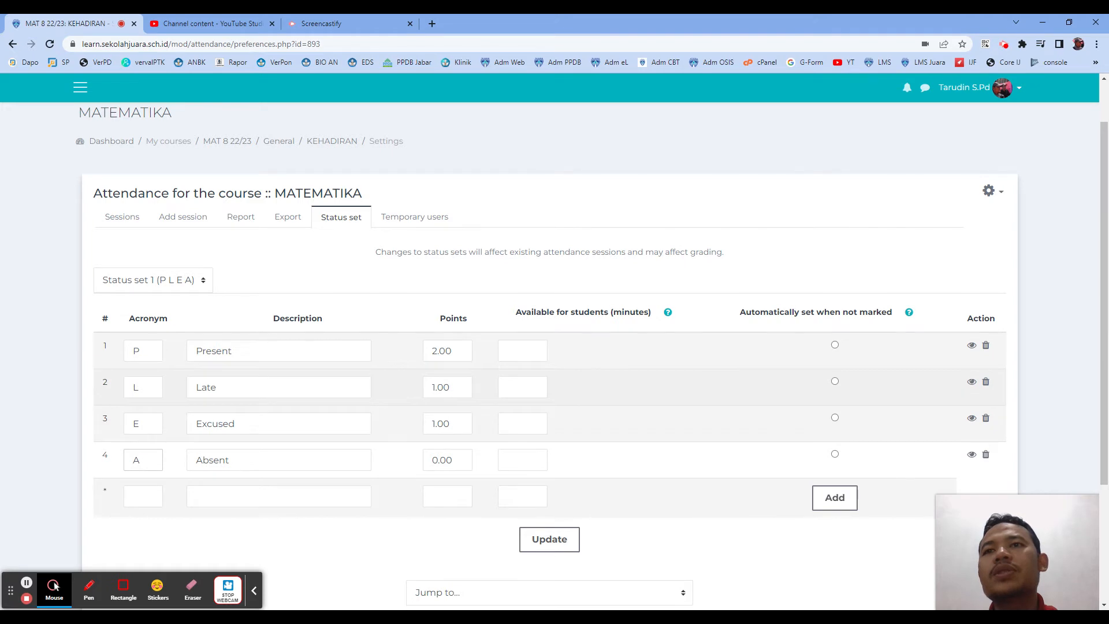
Step: Change the Present status to acronym H with description HADIR, and the Late status to S with description SAKIT
double_click(147, 351)
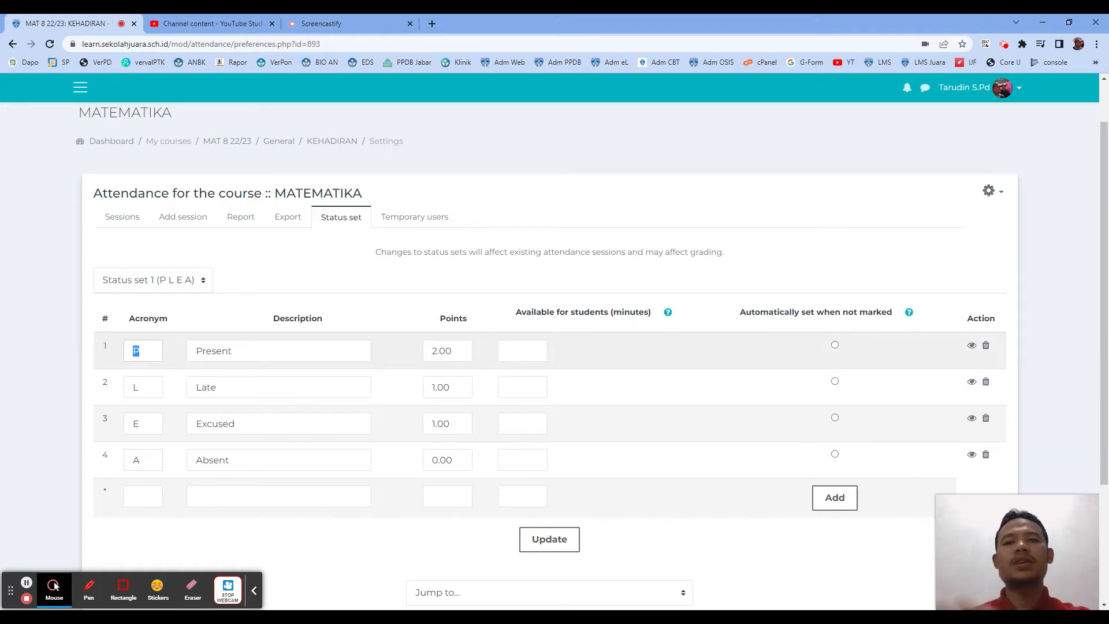
text(H)
key(Tab)
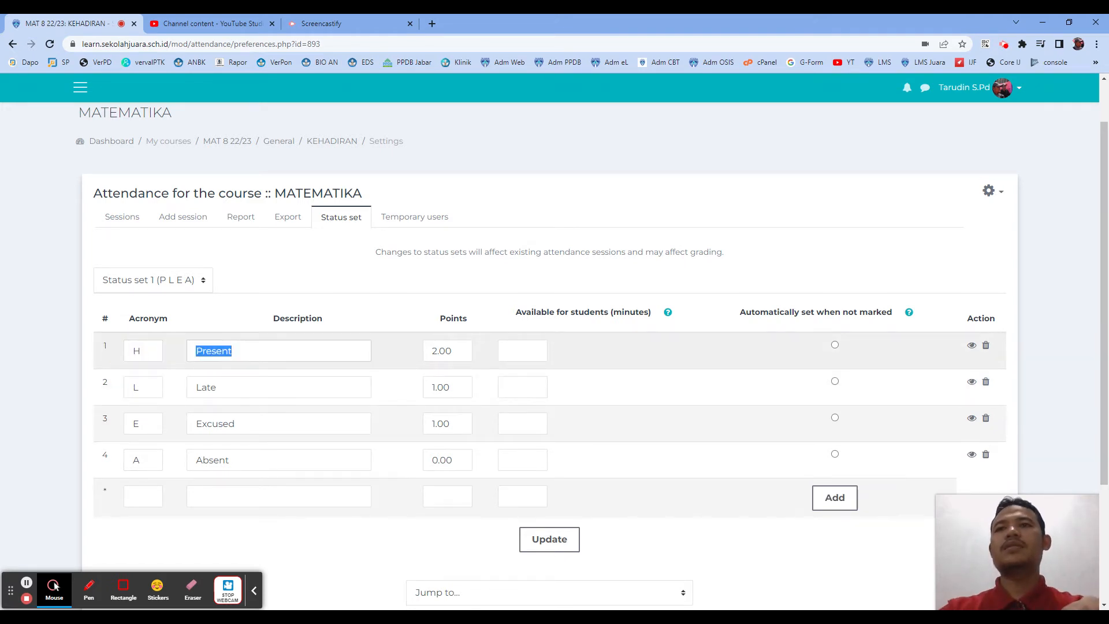
text(HADIR)
key(Tab)
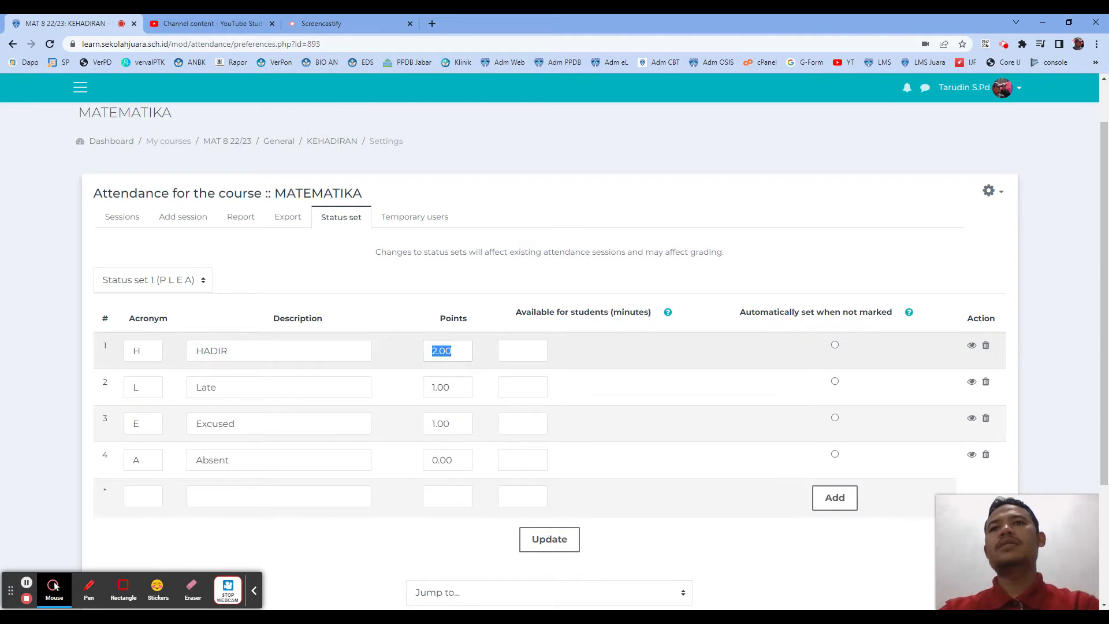
double_click(136, 388)
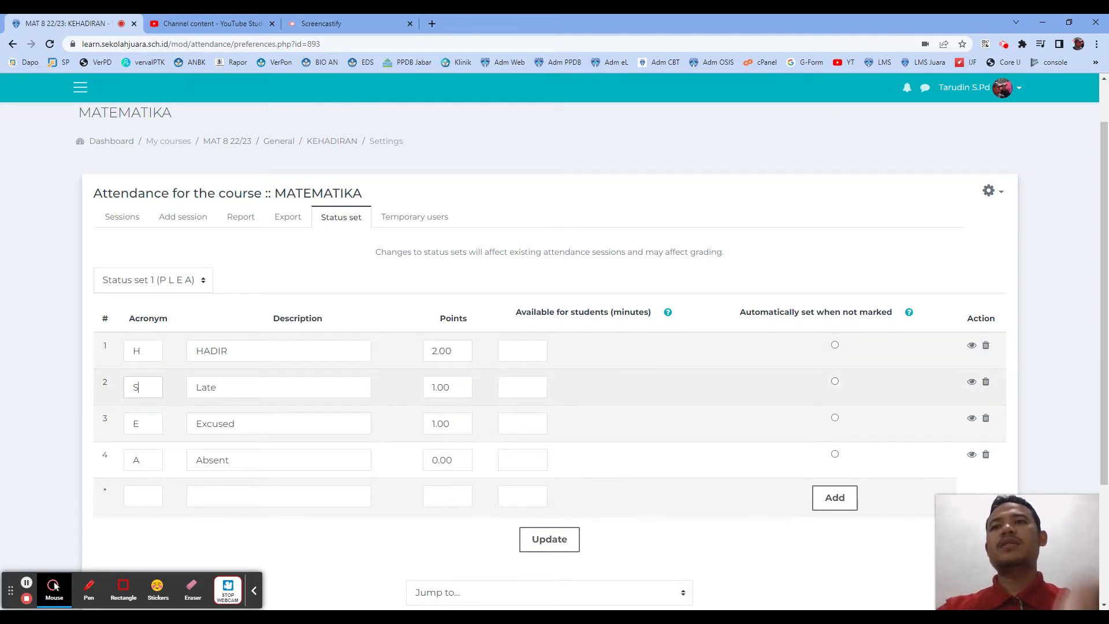
key(Tab)
text(S)
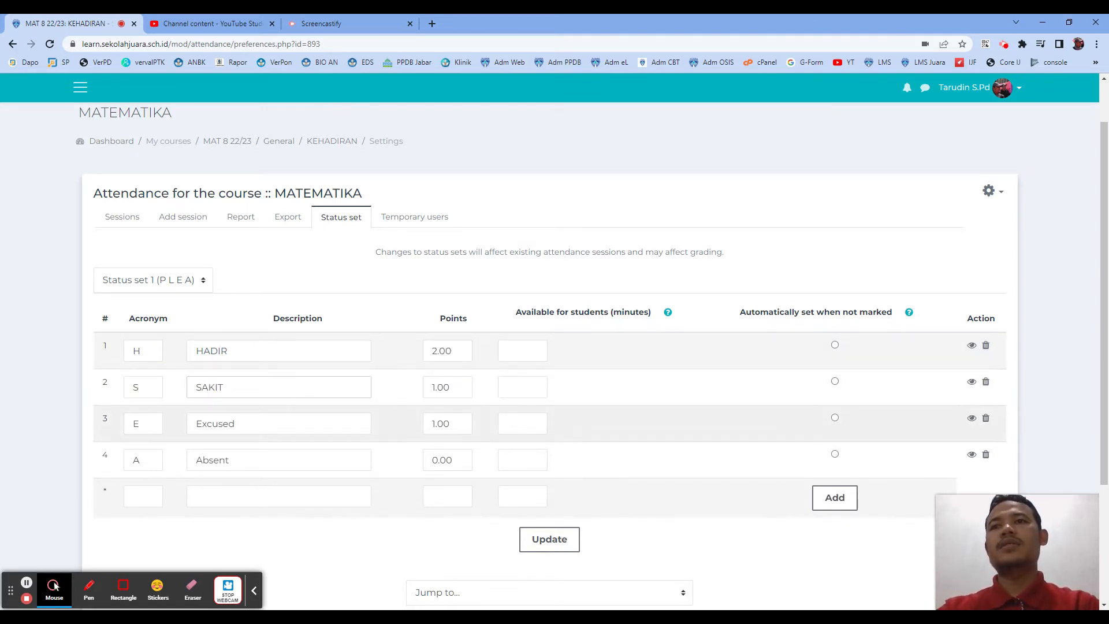
Step: Change the Excused status to acronym I with description IZIN, and the Absent status's description to ALFA
double_click(137, 424)
text(I)
key(Tab)
text(IZIN)
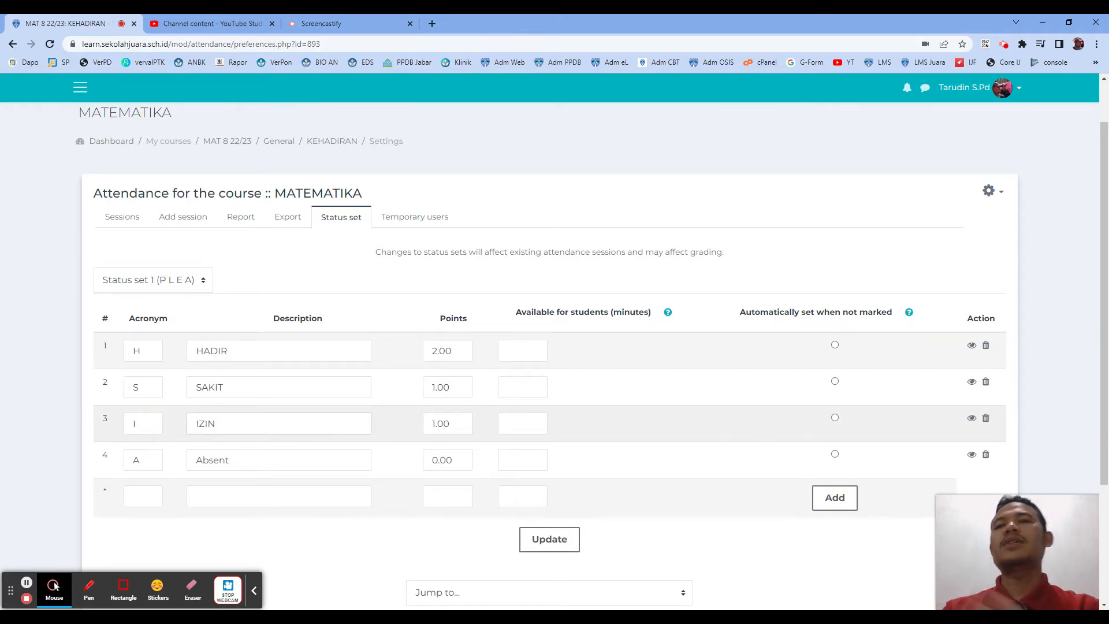
double_click(240, 458)
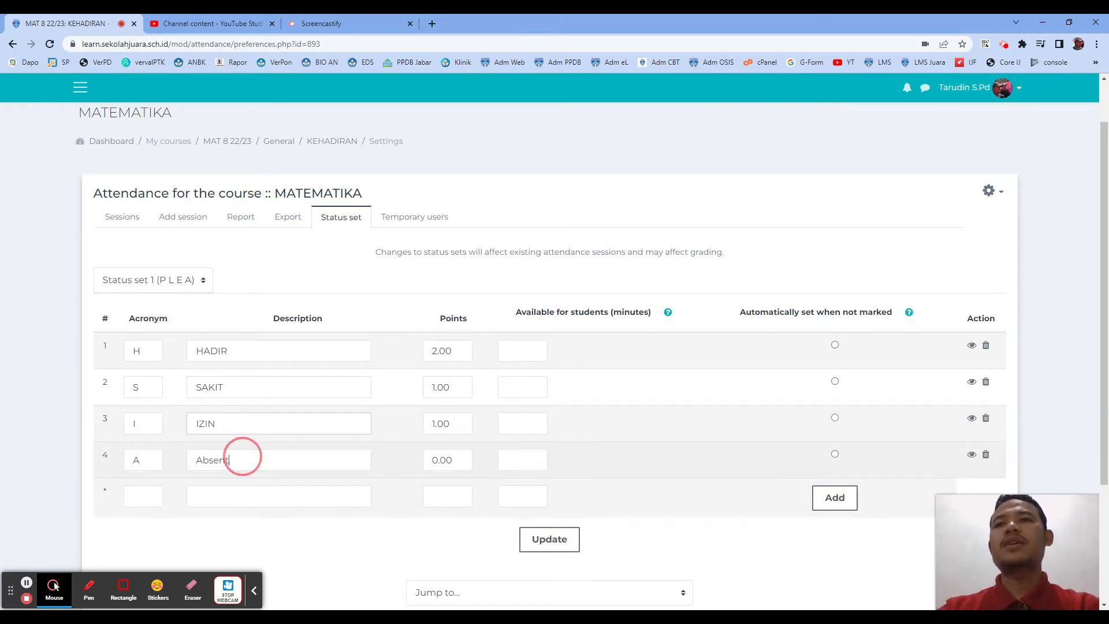
text(ALFA)
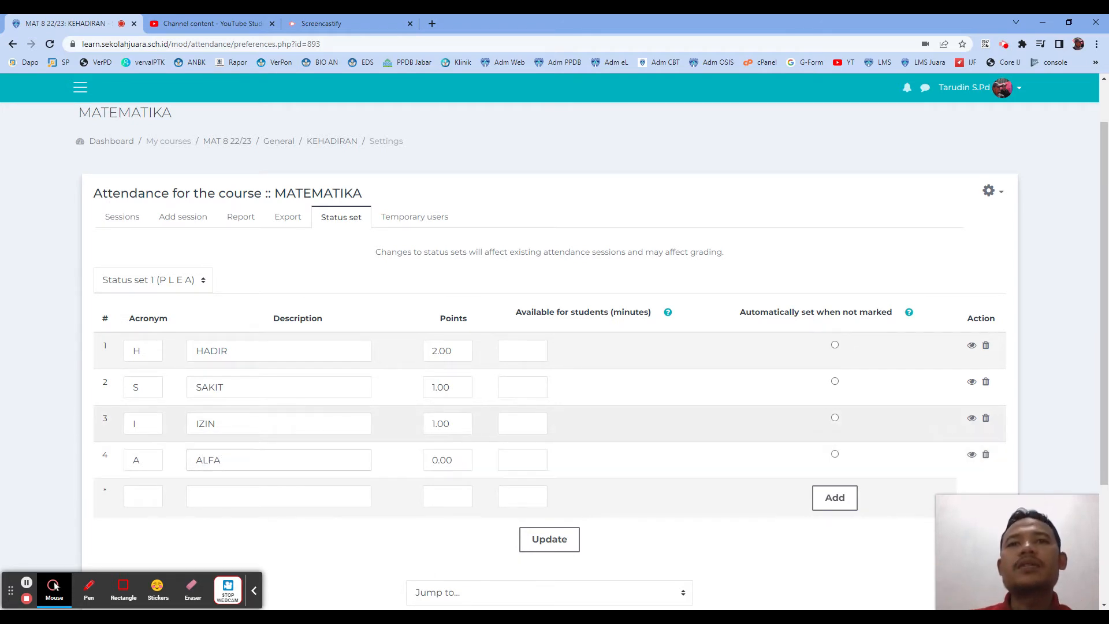
Step: Set the points of the IZIN and SAKIT statuses to 0
double_click(439, 423)
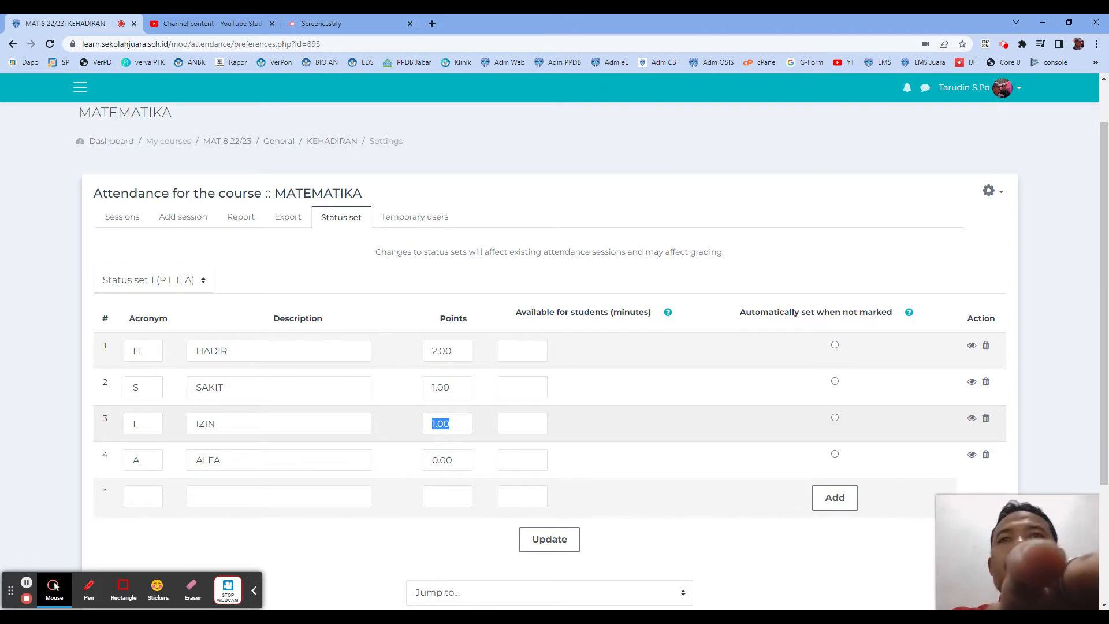
text(0)
double_click(441, 387)
text(0)
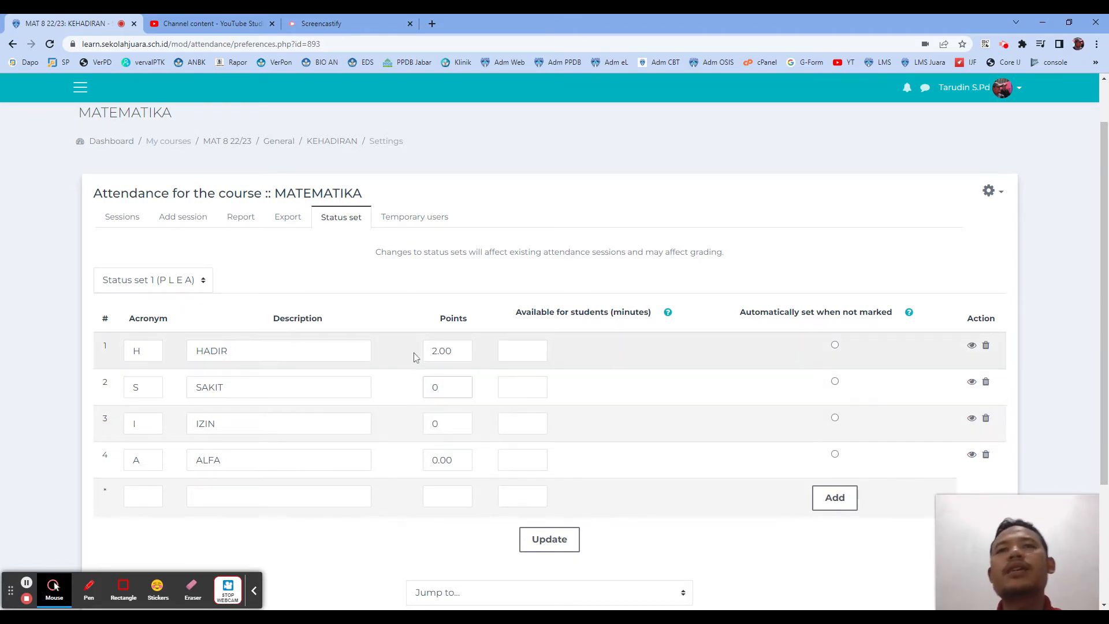
Step: Make HADIR the status automatically set when not marked, and save the status set changes
click(834, 344)
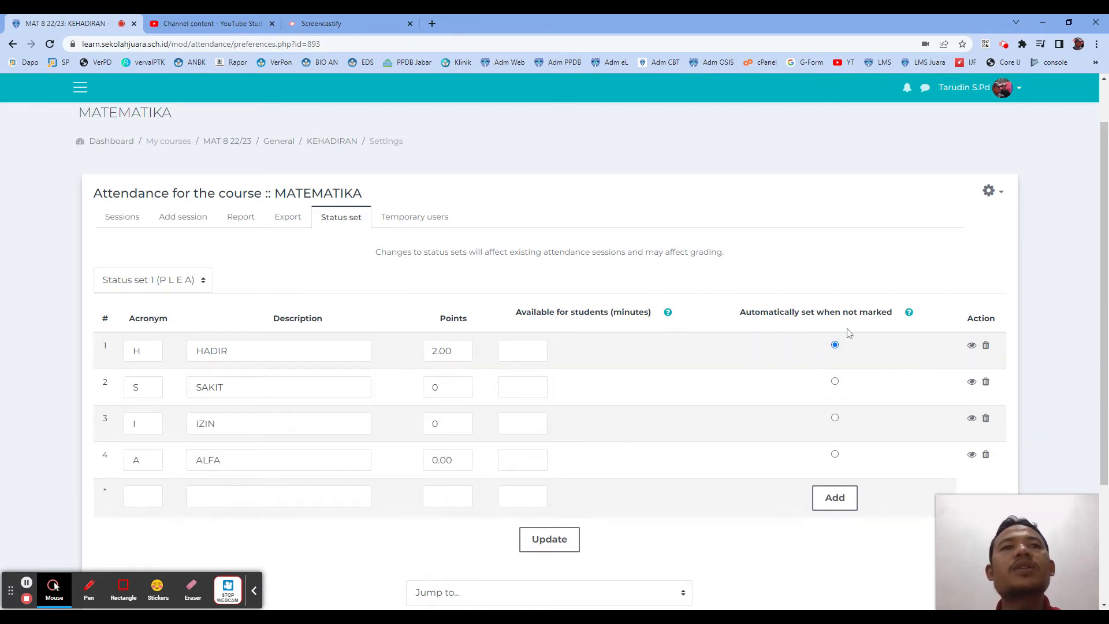
click(556, 542)
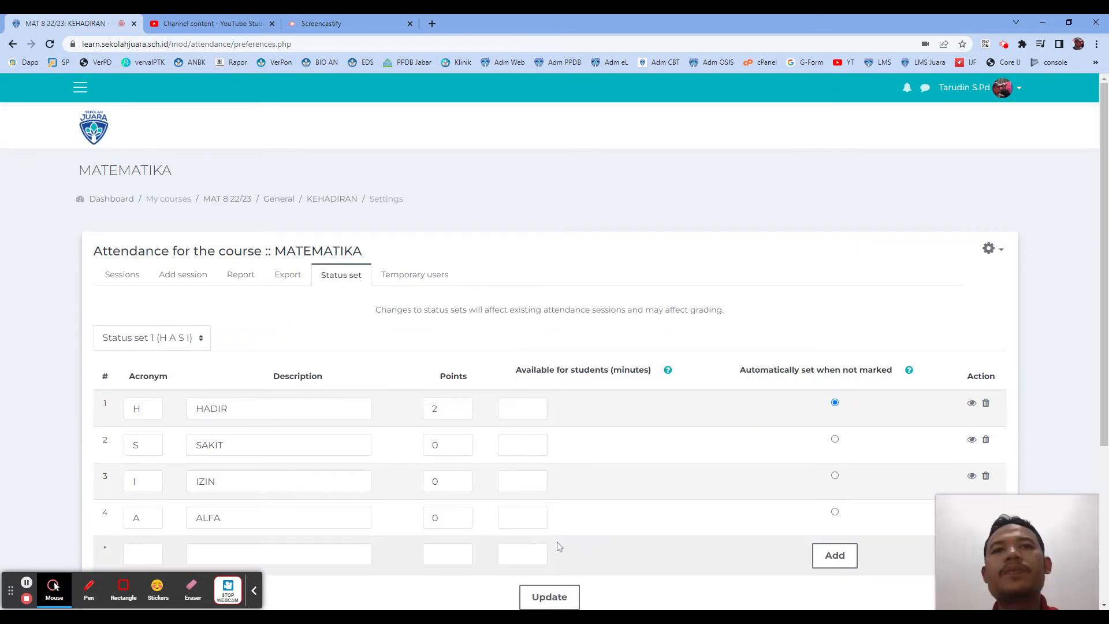
Step: Start adding a new attendance session and choose 8 IBNU HAYYAN as its group
scroll(641, 450, down, 2)
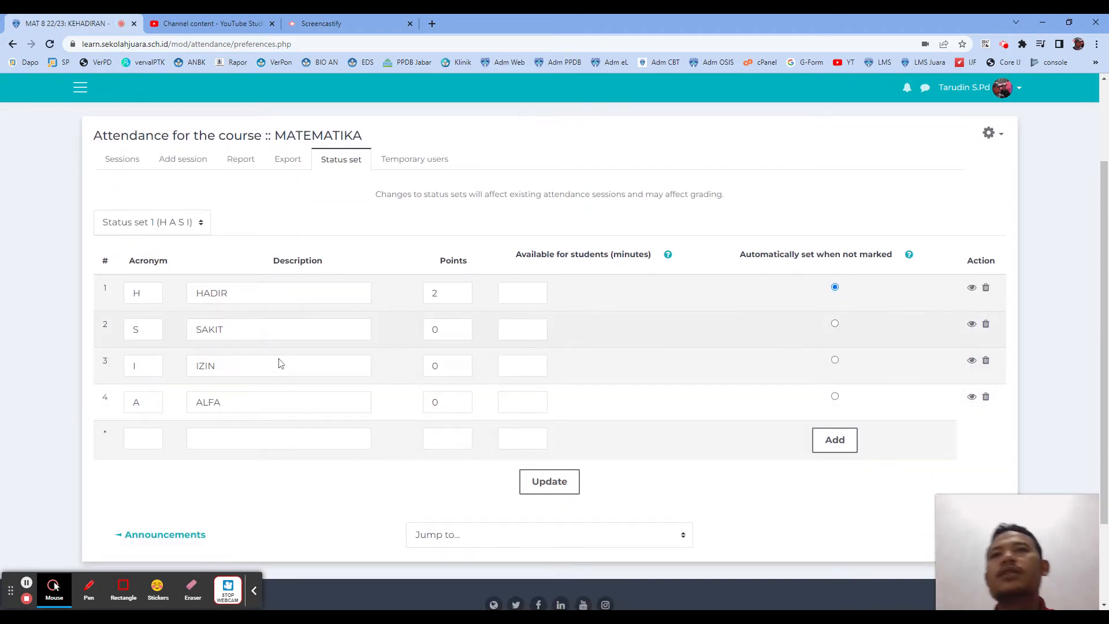
scroll(164, 242, up, 1)
click(116, 221)
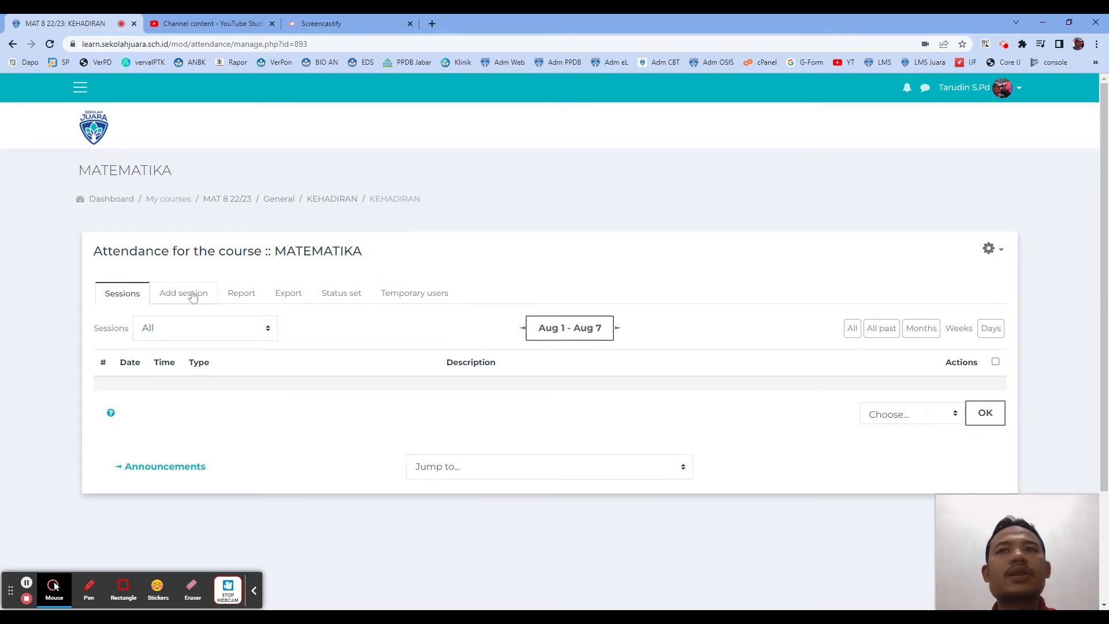
click(193, 295)
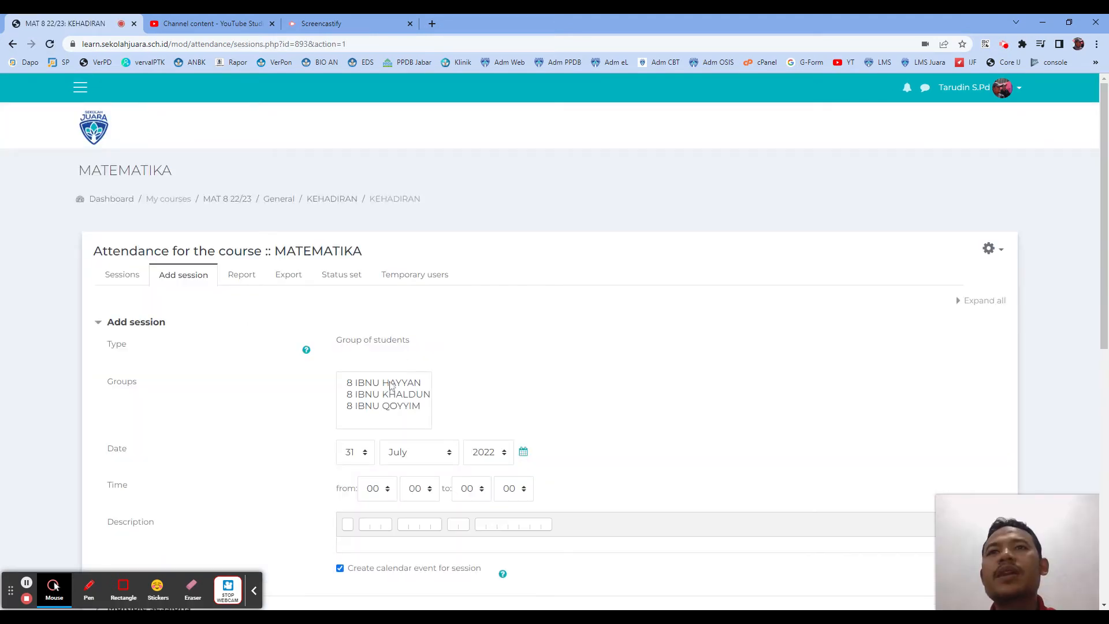
click(389, 382)
click(388, 395)
click(385, 407)
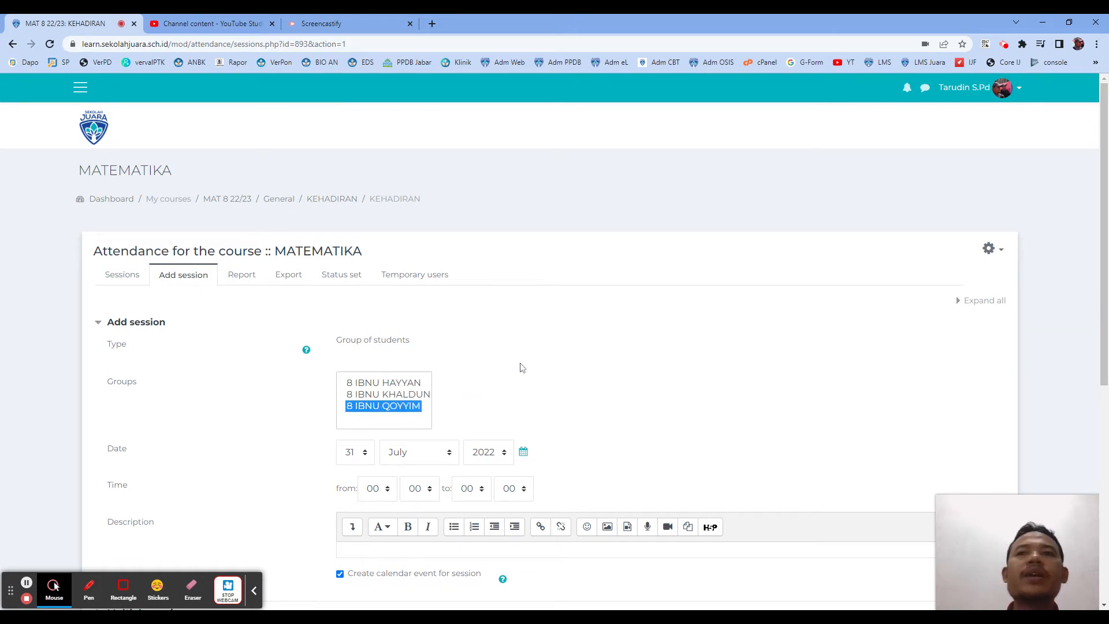
scroll(604, 315, down, 1)
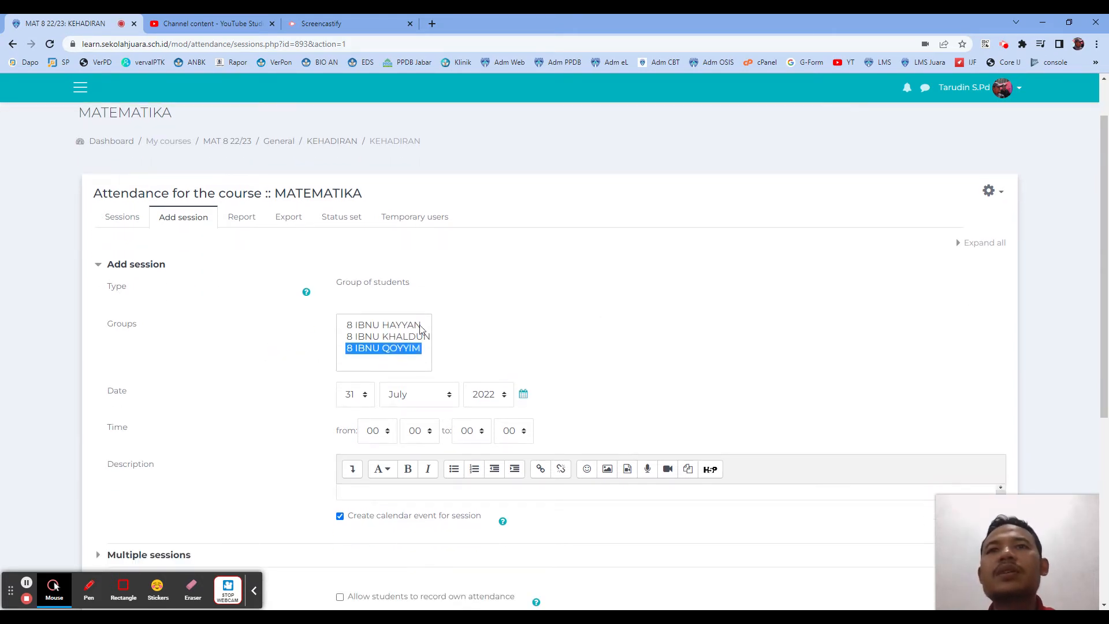
click(389, 327)
scroll(604, 326, down, 2)
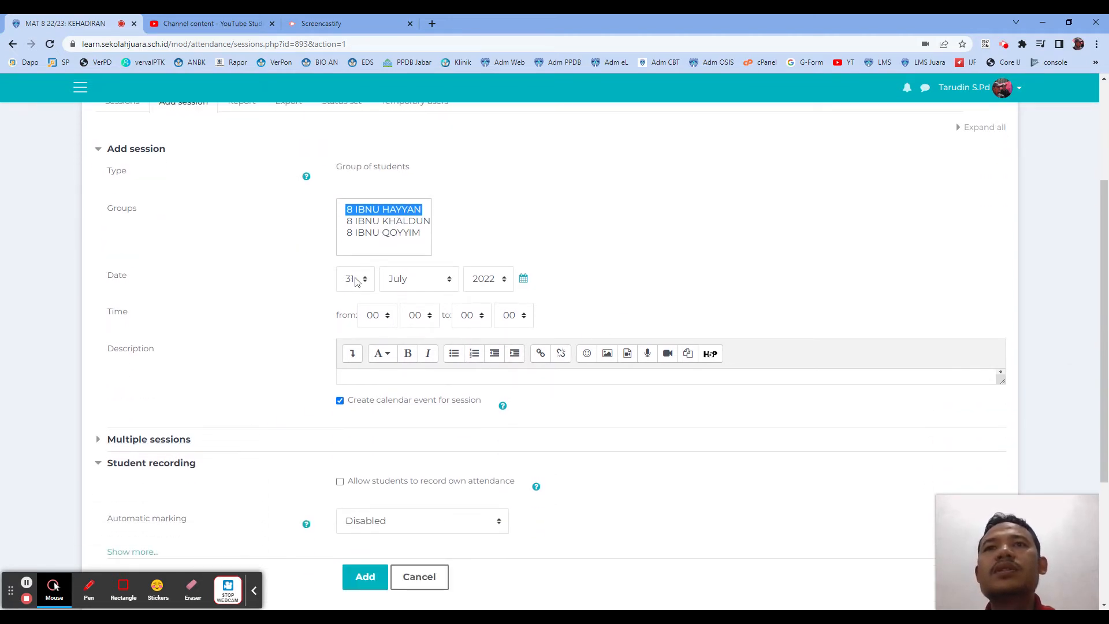
Step: Set the new session's date to 1 August 2022
click(354, 281)
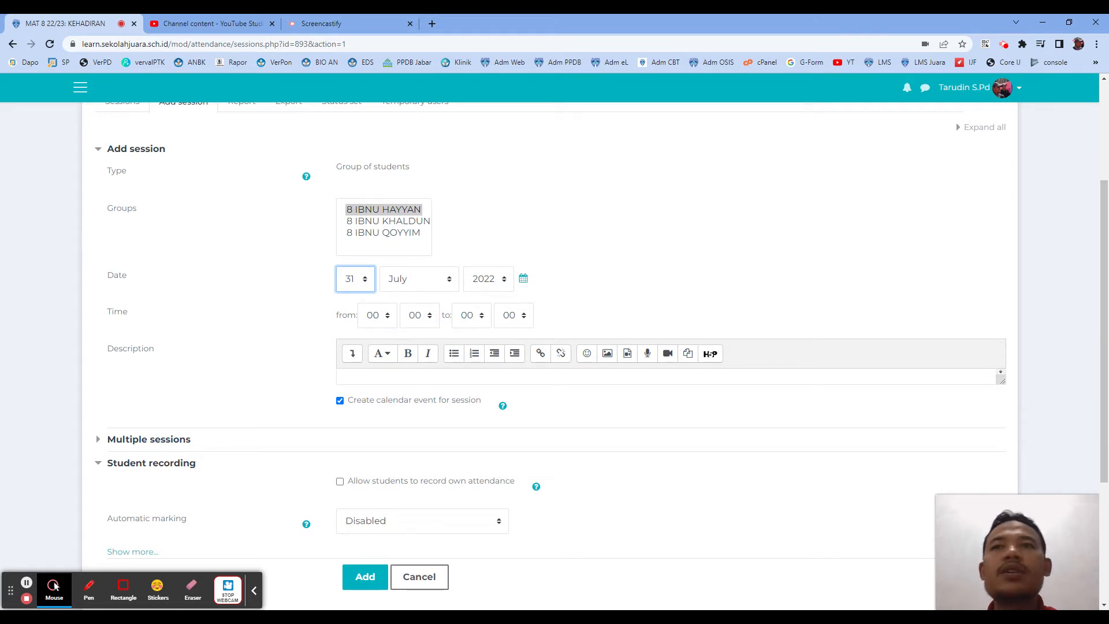
click(411, 288)
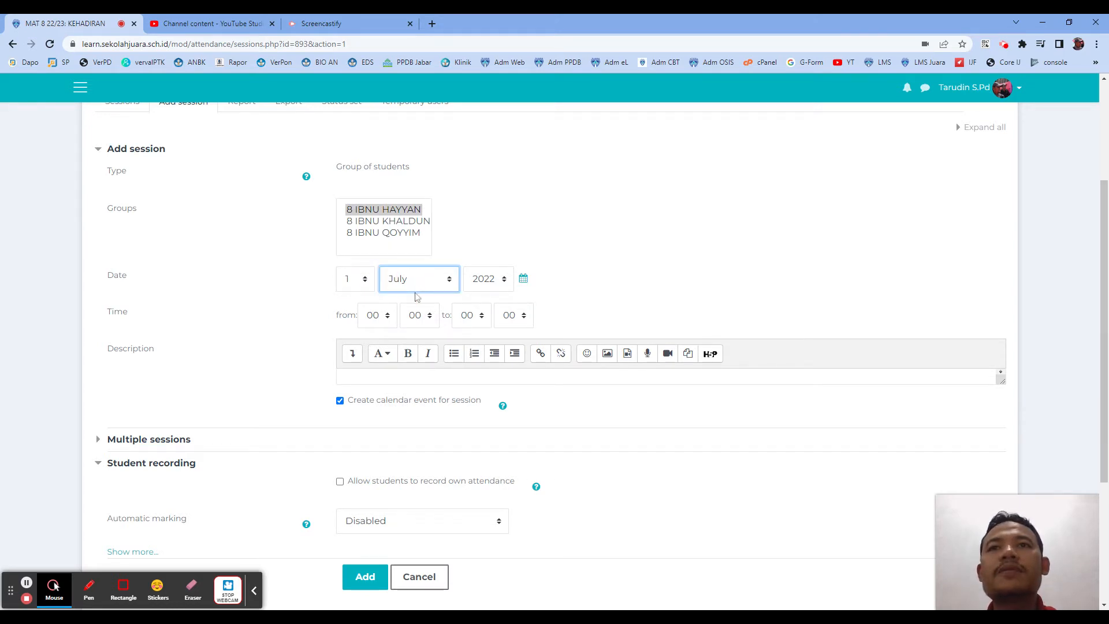
click(417, 296)
scroll(461, 331, down, 1)
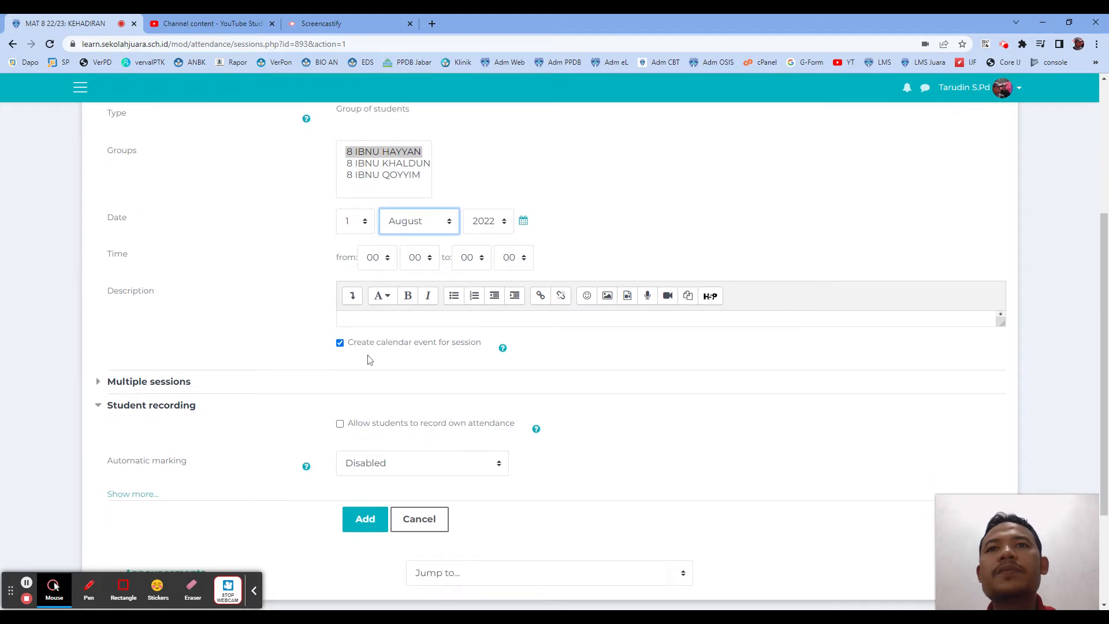
Step: Enable repeating of the session, with Monday and Wednesday as the repeat days
click(159, 384)
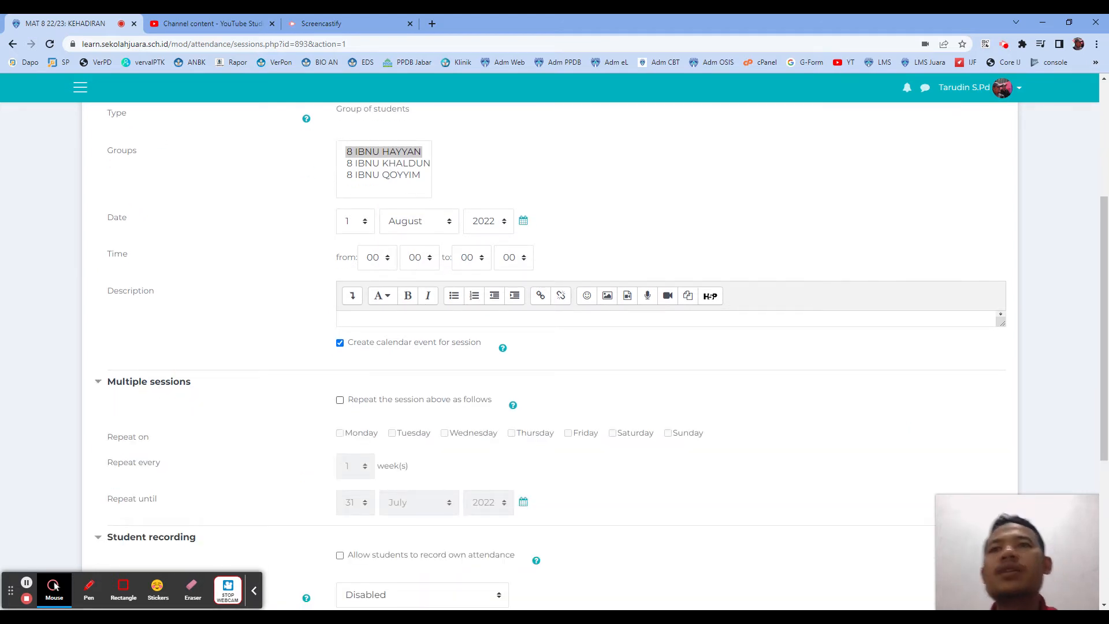
click(340, 400)
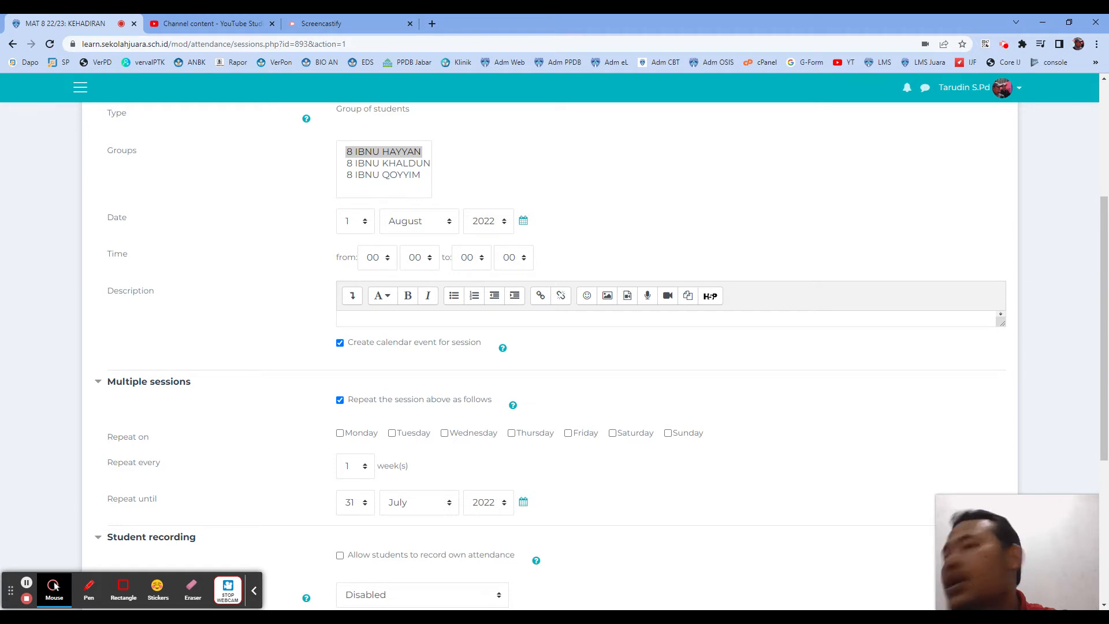
click(340, 435)
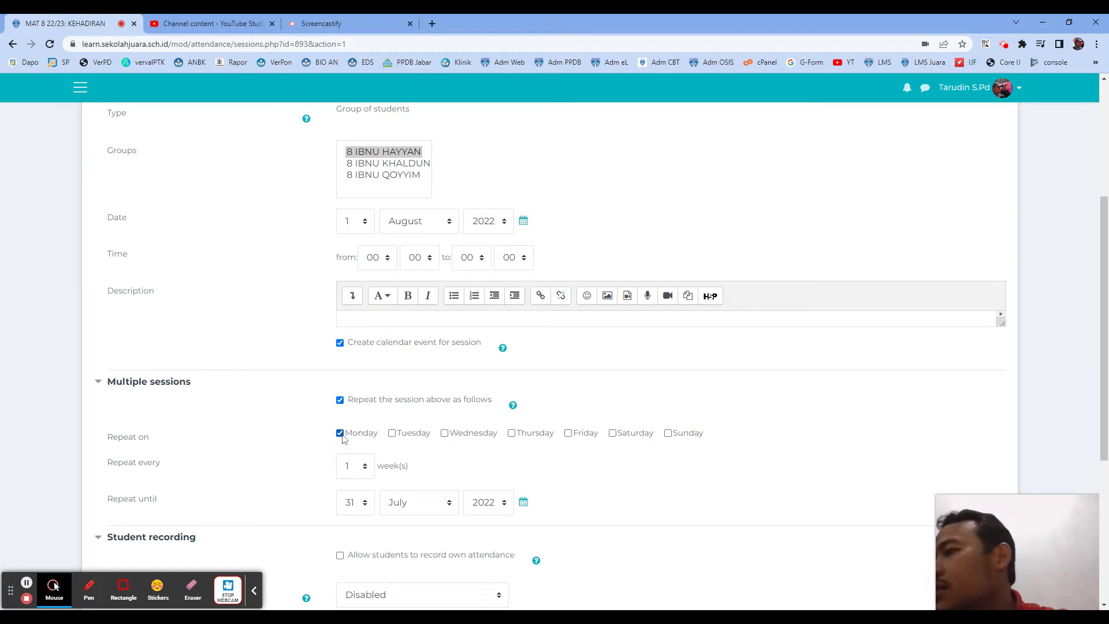
click(445, 434)
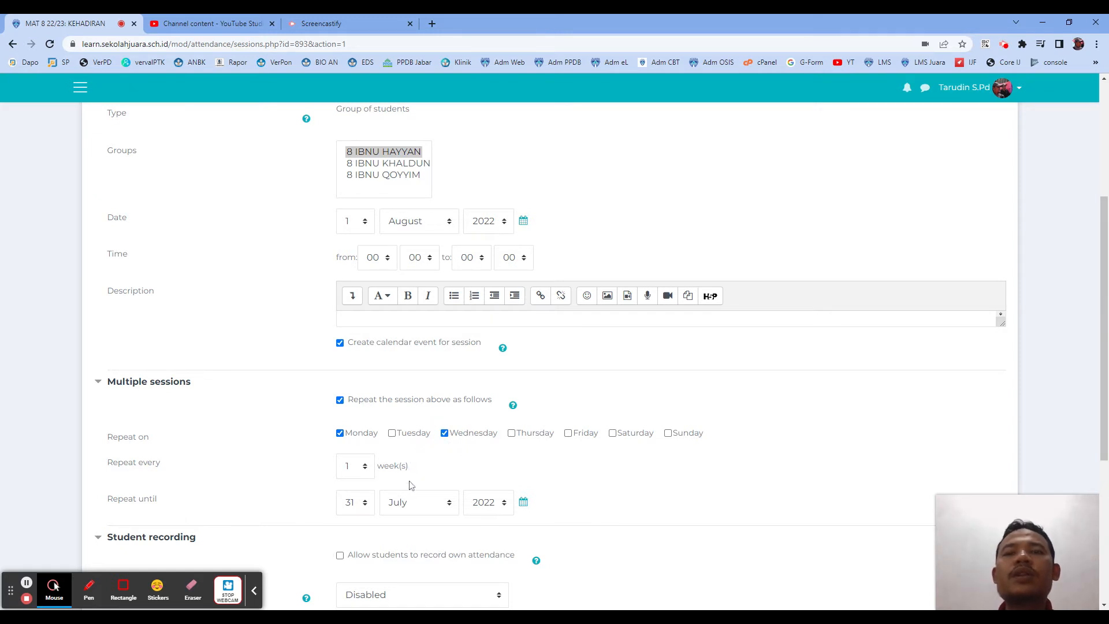
Step: Set the session to repeat until 31 August 2022 and add the sessions
scroll(411, 482, down, 1)
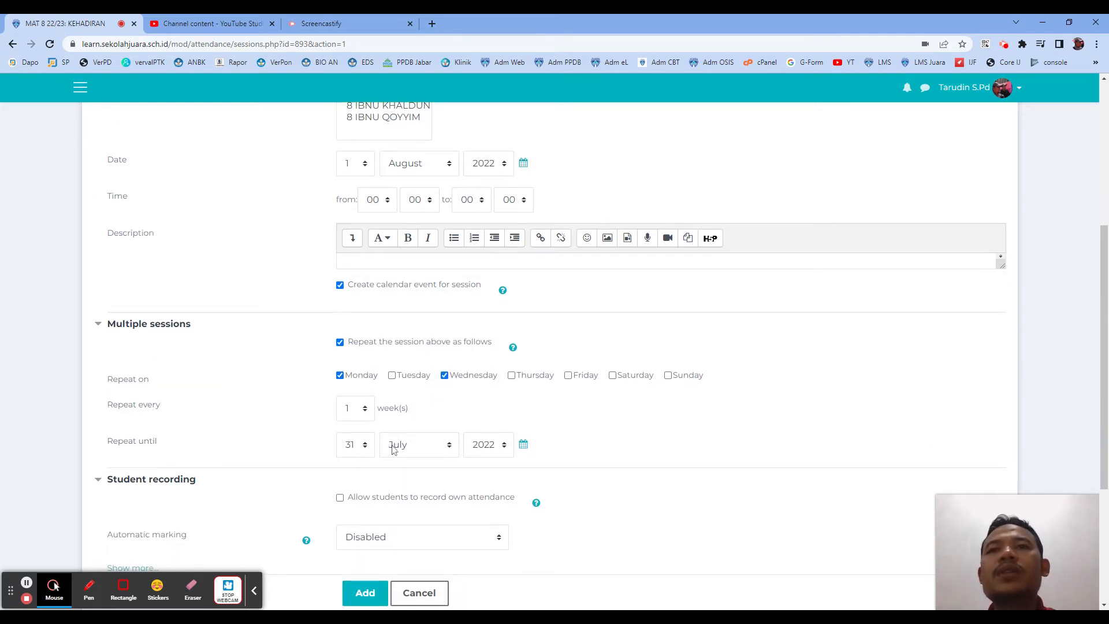
click(414, 451)
click(407, 545)
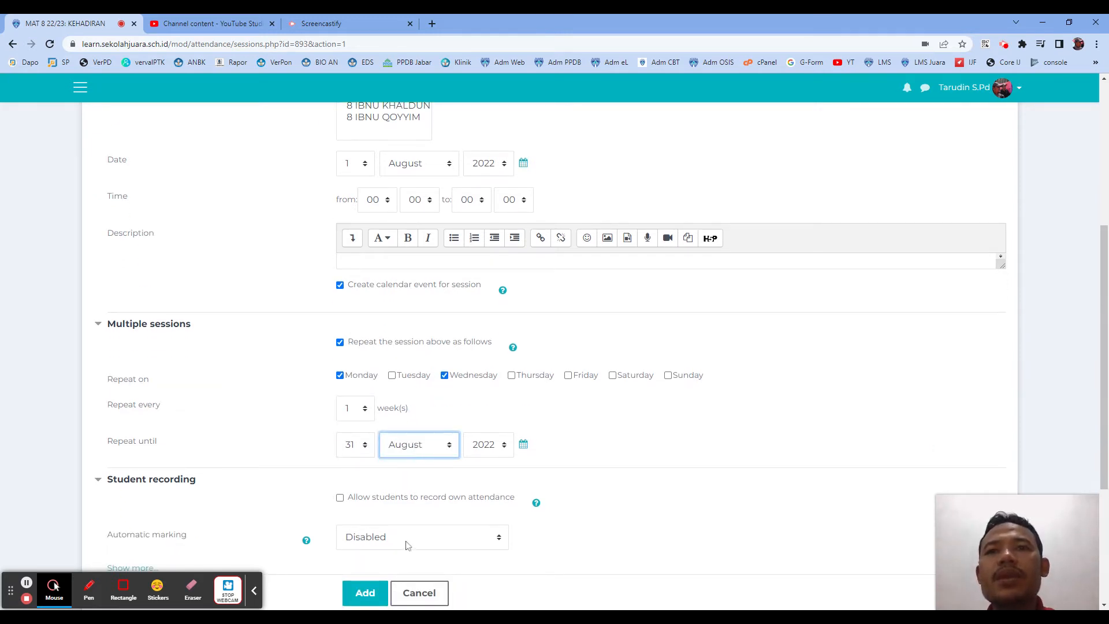
scroll(387, 474, down, 1)
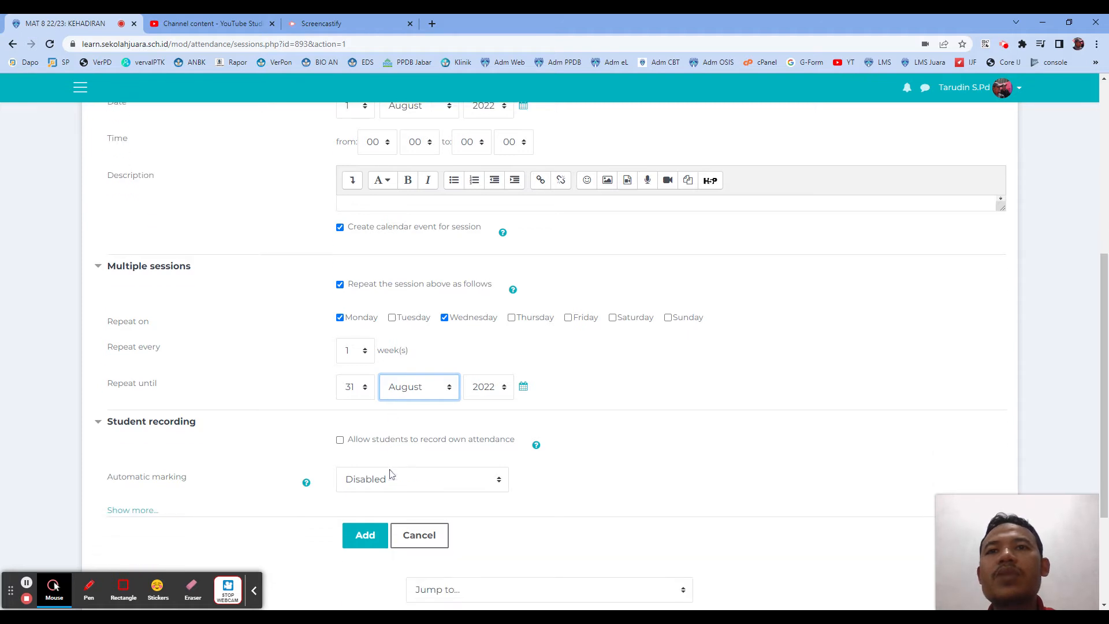
click(369, 540)
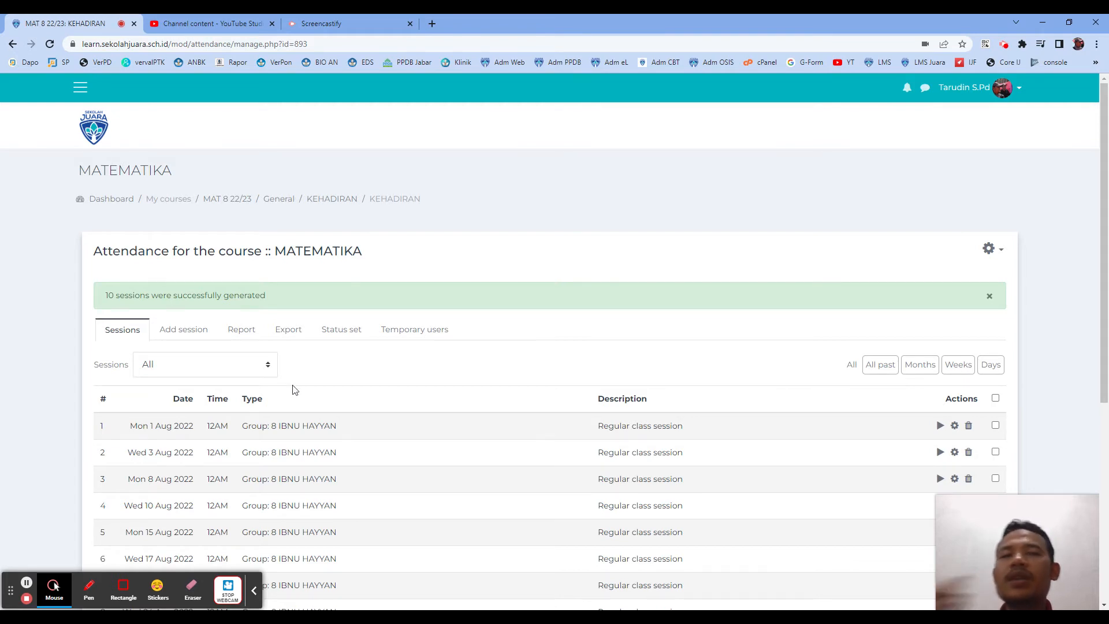
Step: Start another session for the group 8 IBNU HAYYAN with the date 1 September 2022
click(200, 334)
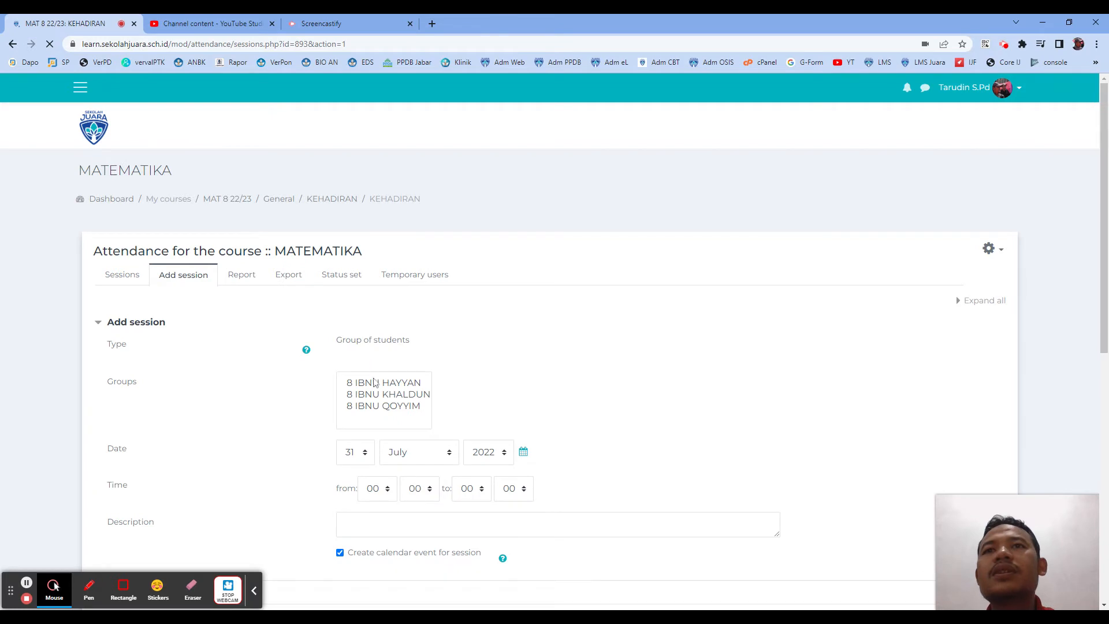
click(377, 383)
scroll(535, 366, down, 2)
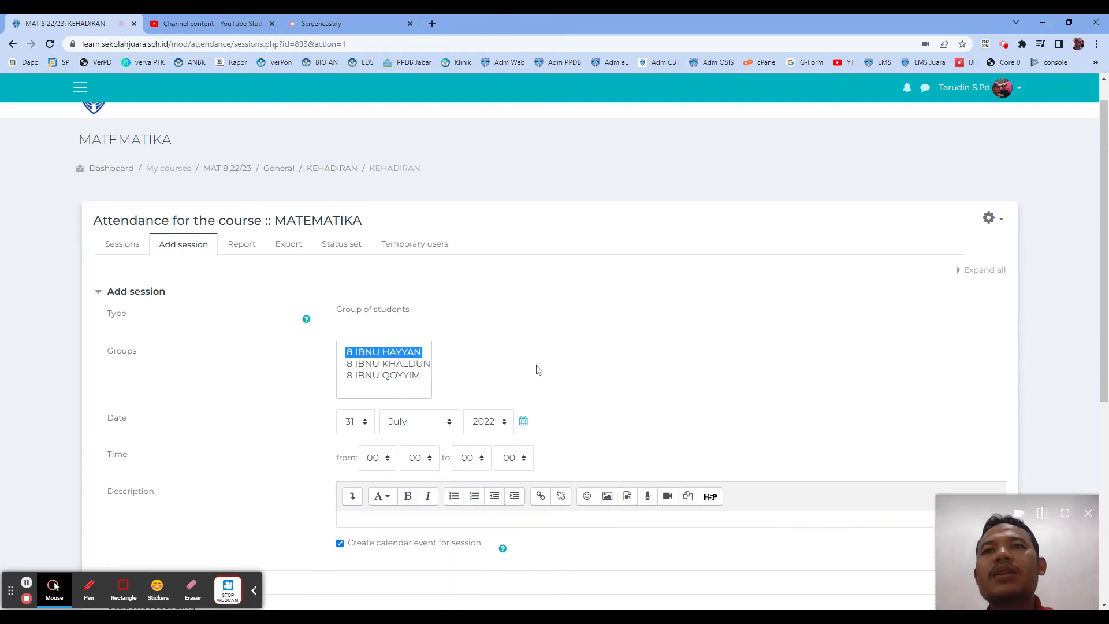
click(426, 335)
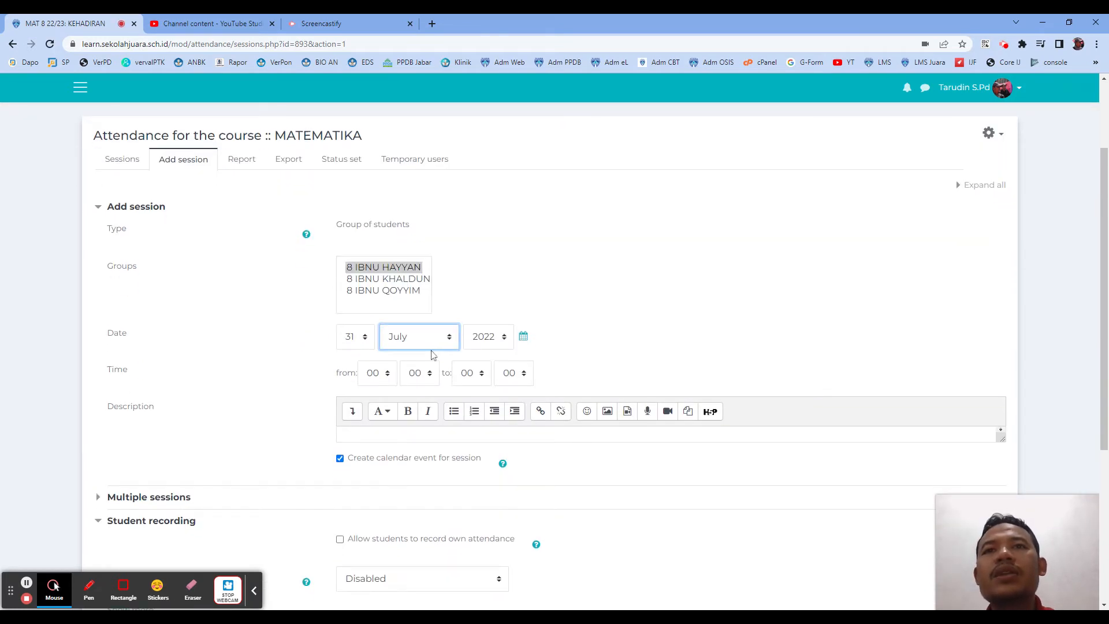
click(432, 449)
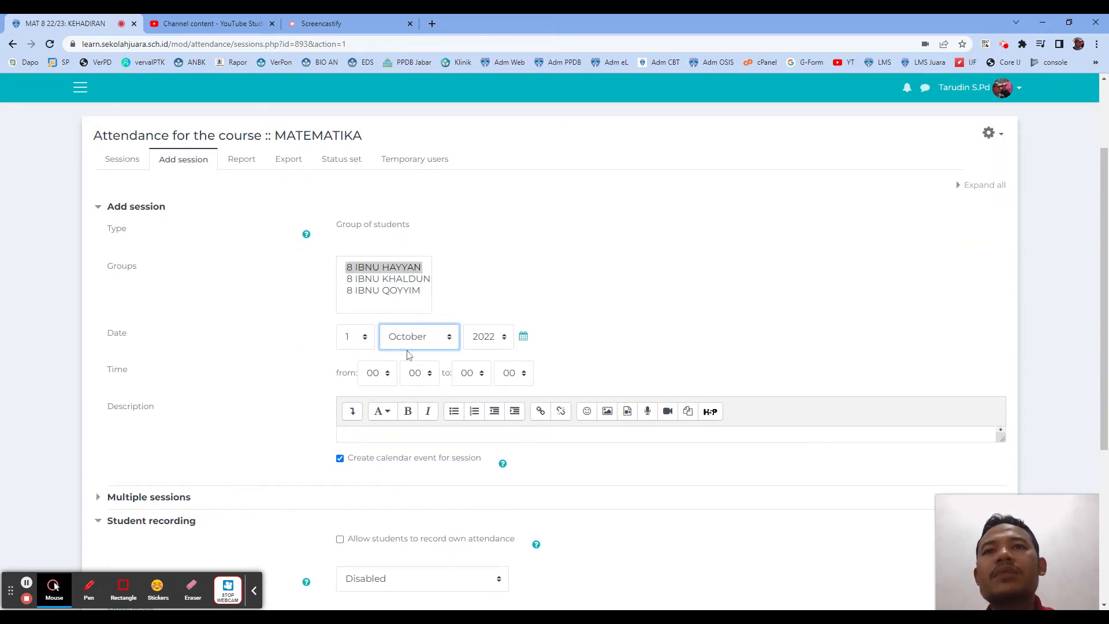
click(429, 443)
scroll(560, 344, down, 2)
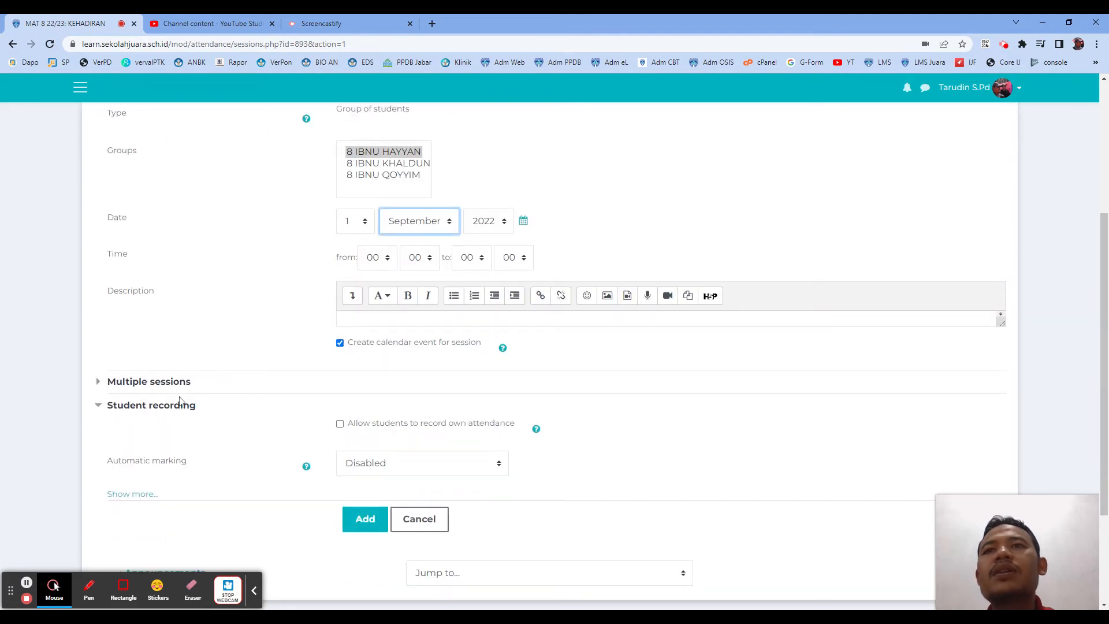
Step: Turn on repetition for the September session and have it recur on Monday and Wednesday
click(163, 383)
click(339, 400)
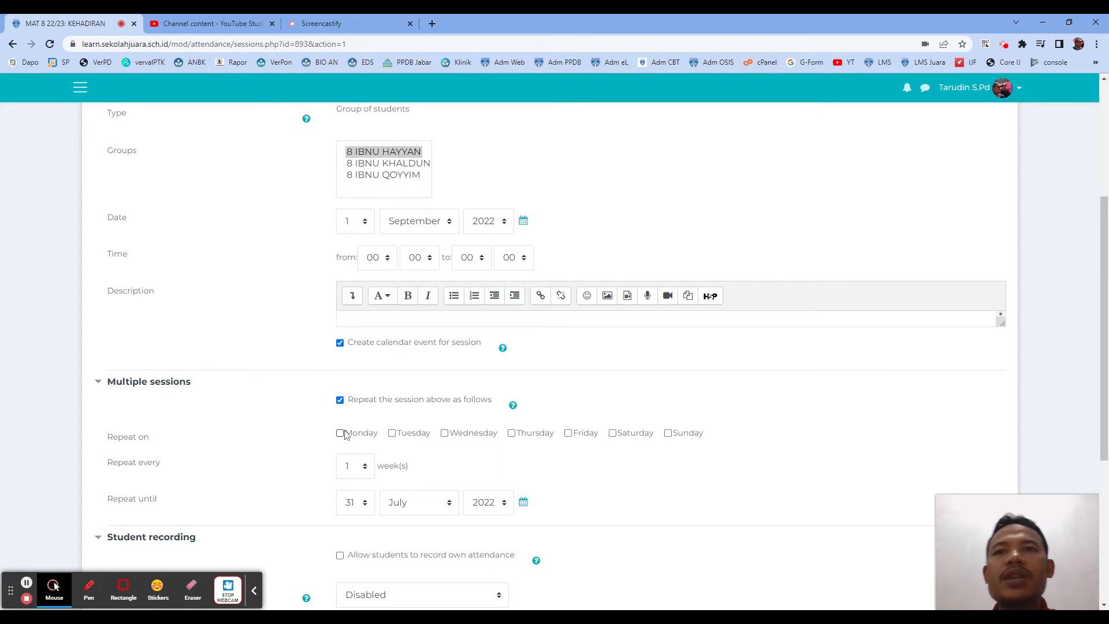
click(340, 433)
click(445, 433)
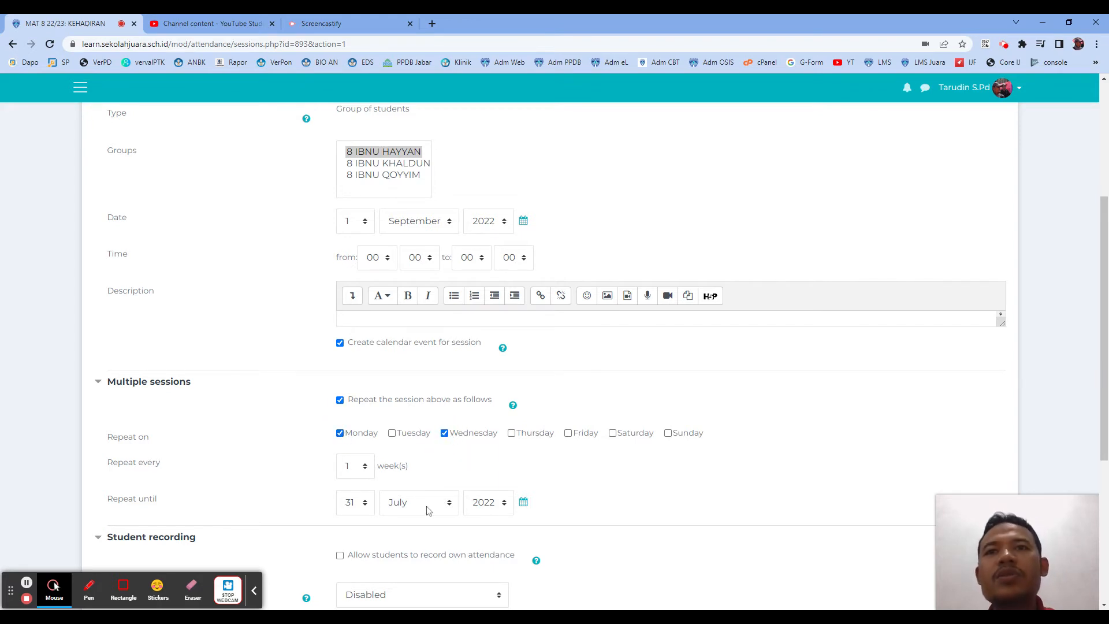
Step: Set the repeat-until date of the session to 30 September 2022
click(427, 510)
click(422, 452)
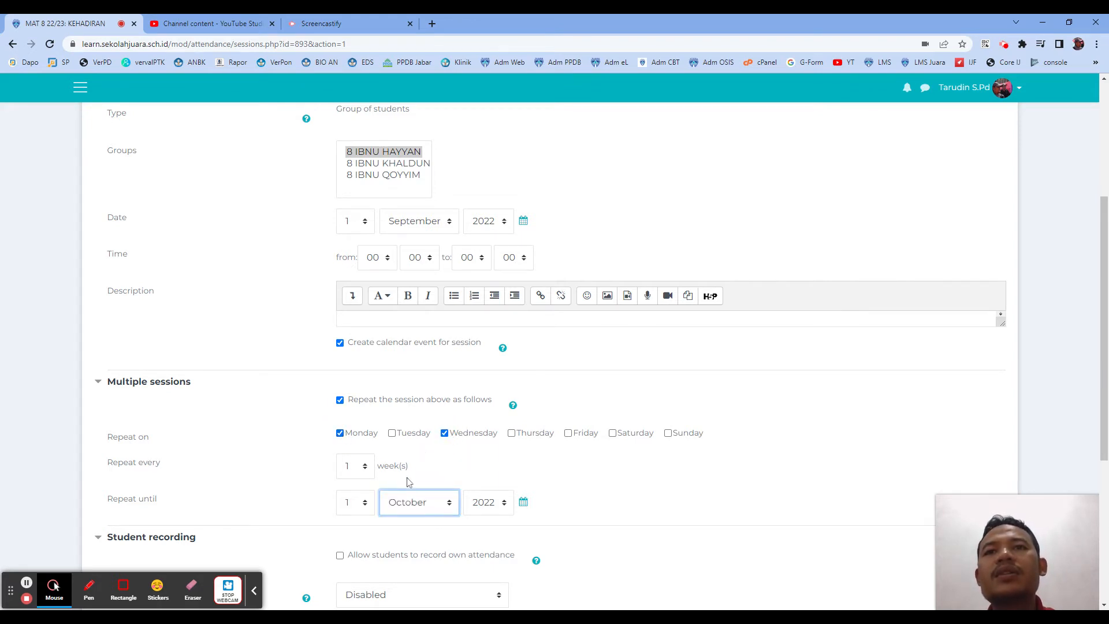
click(388, 506)
click(415, 454)
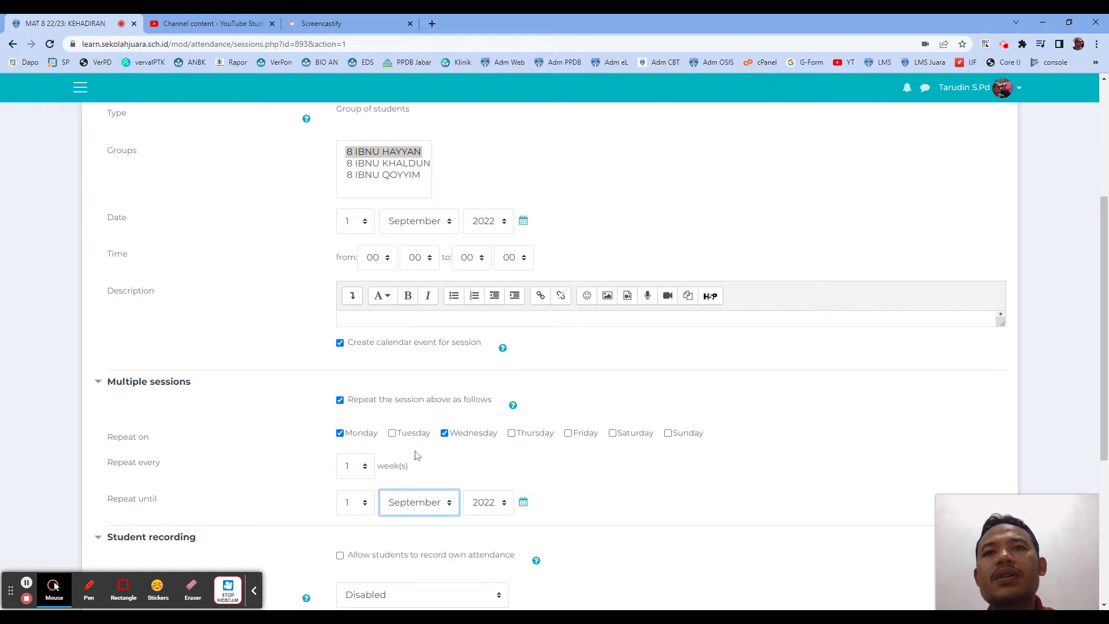
click(361, 495)
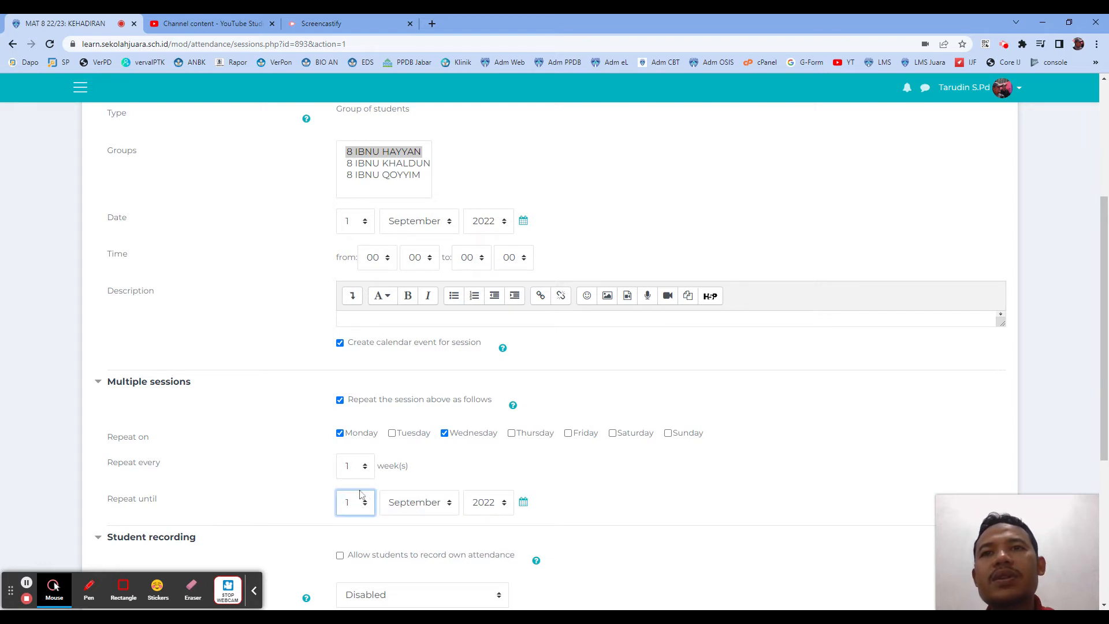
click(353, 484)
click(356, 500)
click(358, 473)
click(408, 509)
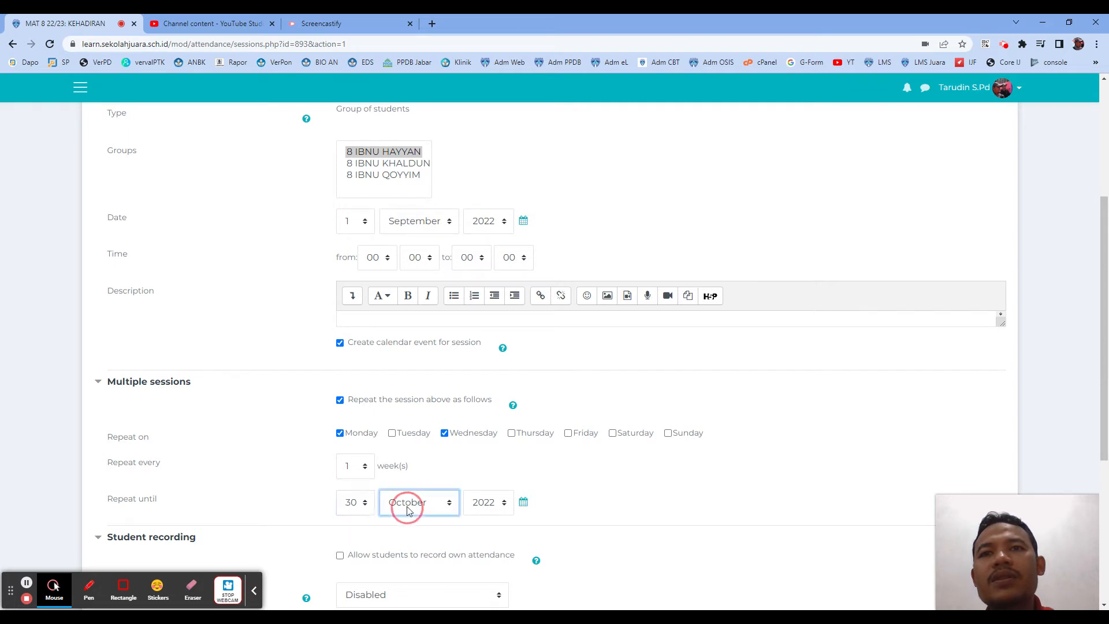
click(418, 449)
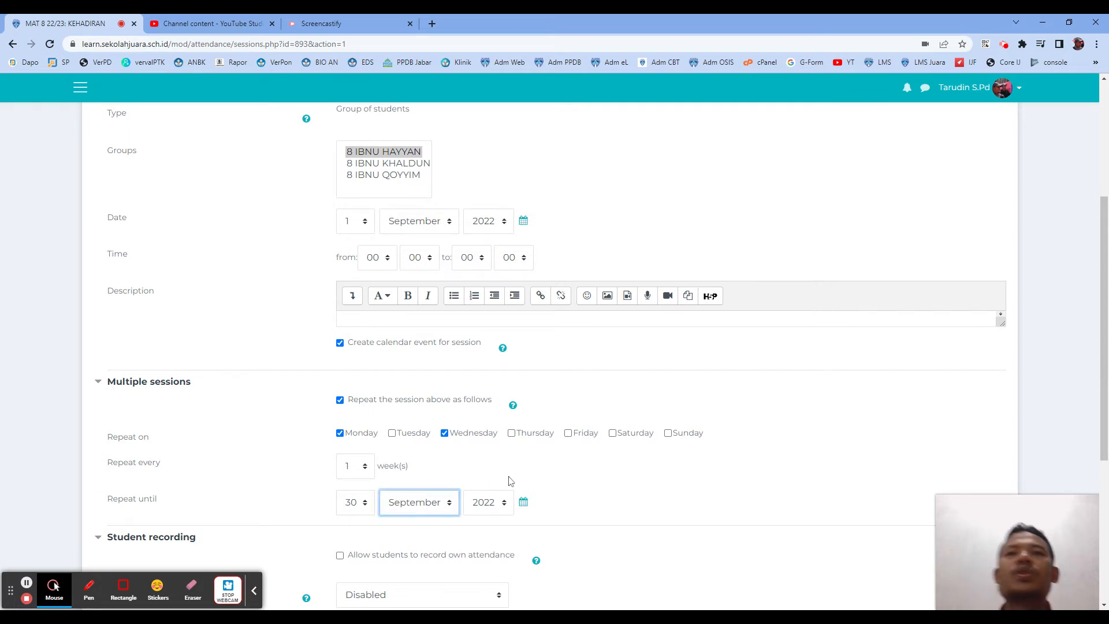
Step: Change the session's group to 8 IBNU KHALDUN and its start date to 1 August 2022
scroll(509, 480, up, 3)
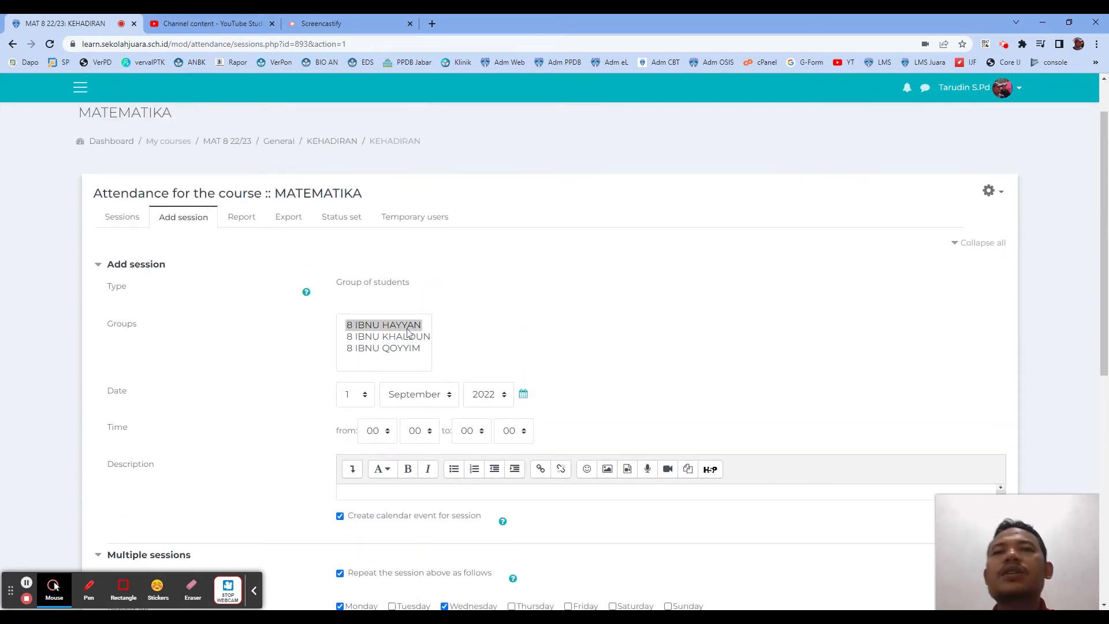
click(407, 330)
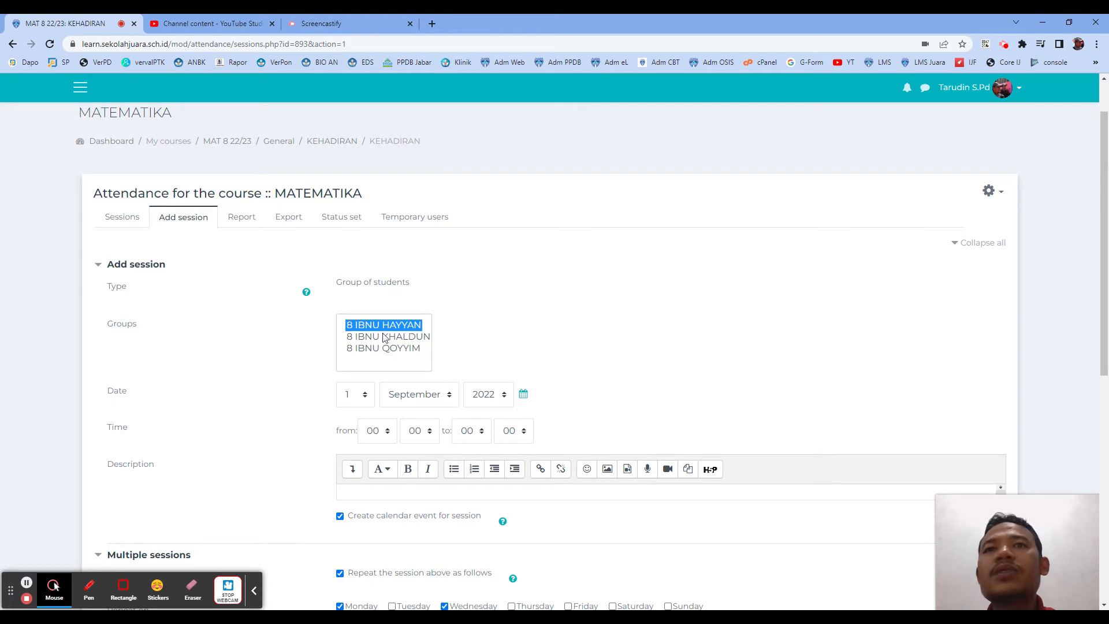
click(385, 338)
click(408, 403)
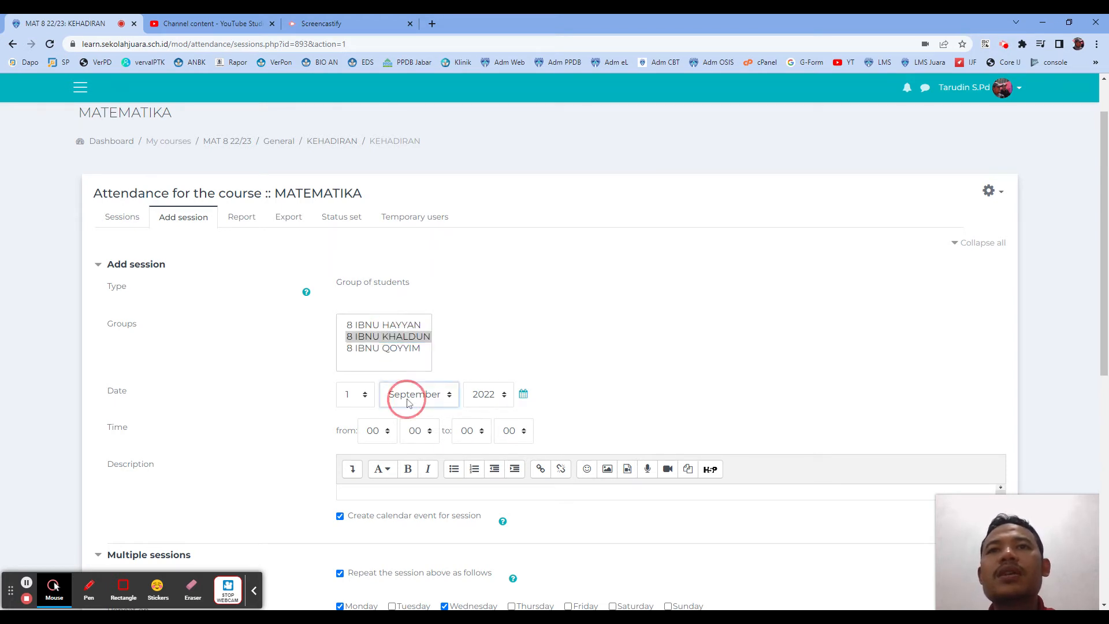
key(Up)
scroll(530, 411, down, 3)
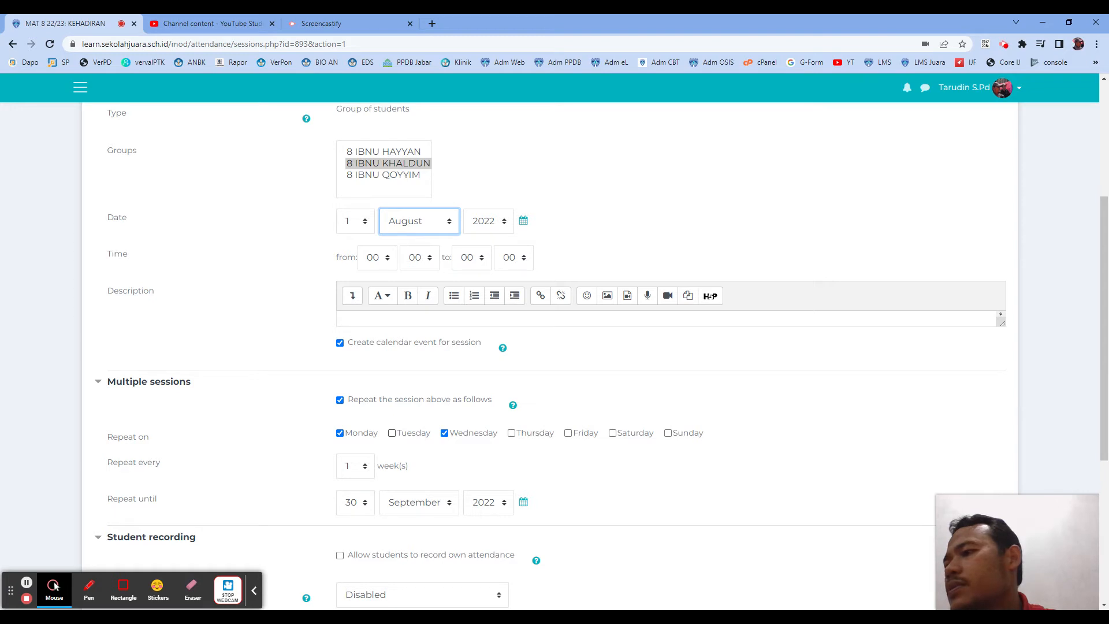
Step: Change the repeat days of the 8 IBNU KHALDUN session to Tuesday and Friday only
click(341, 433)
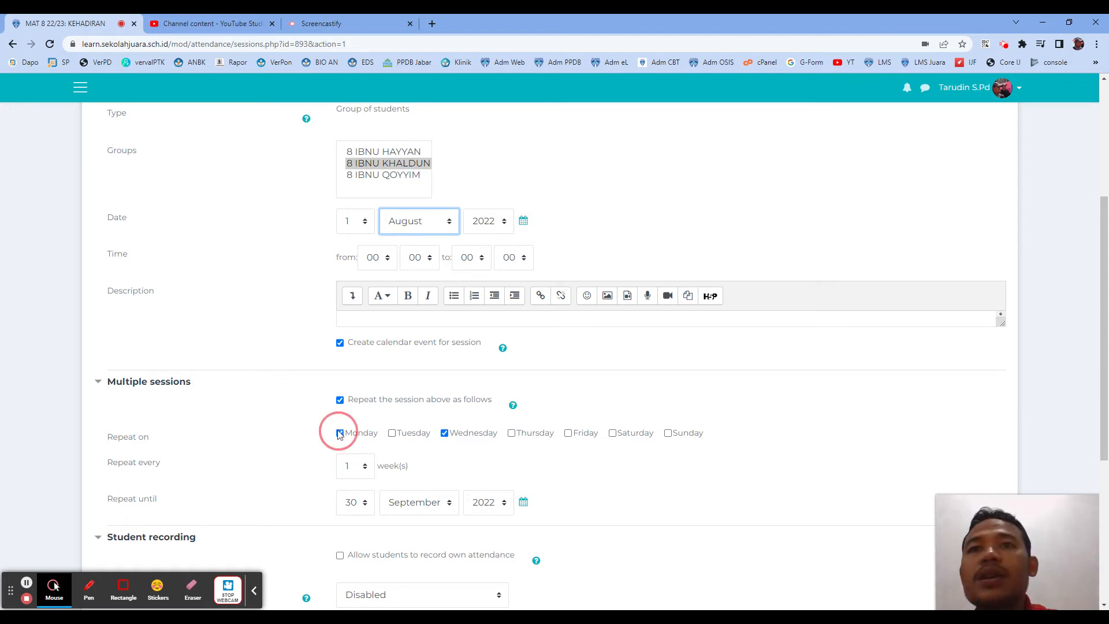
click(392, 433)
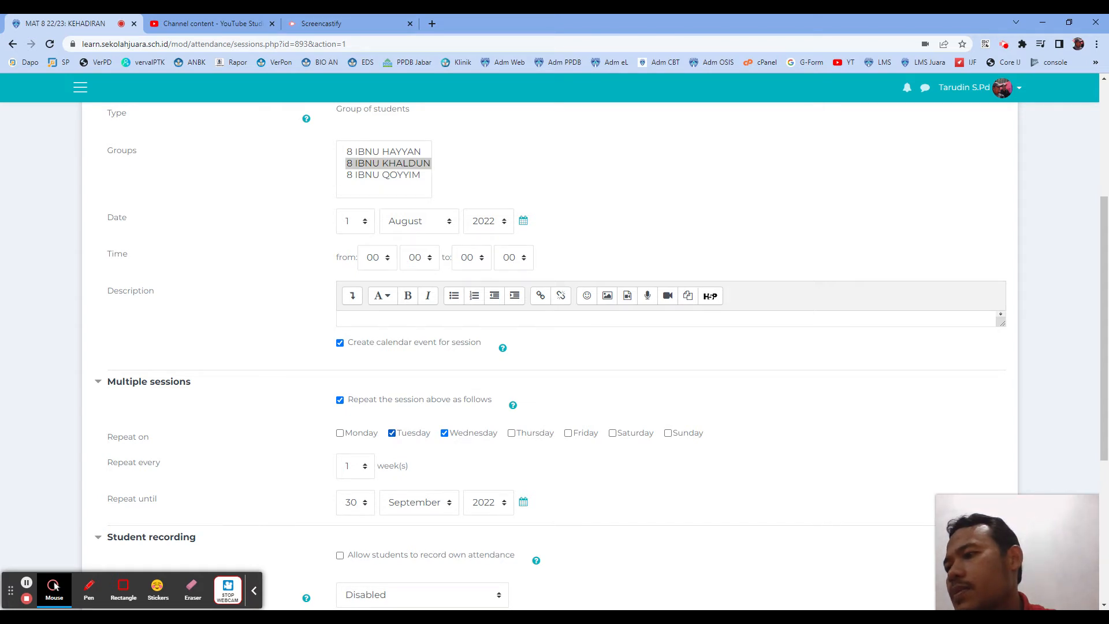
click(445, 433)
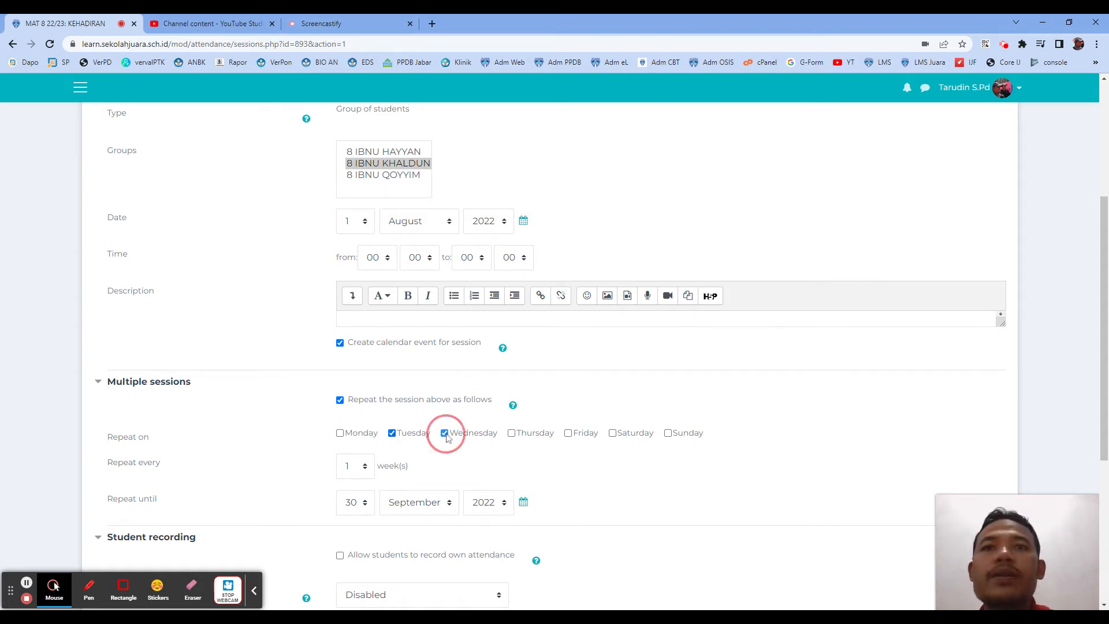
click(569, 433)
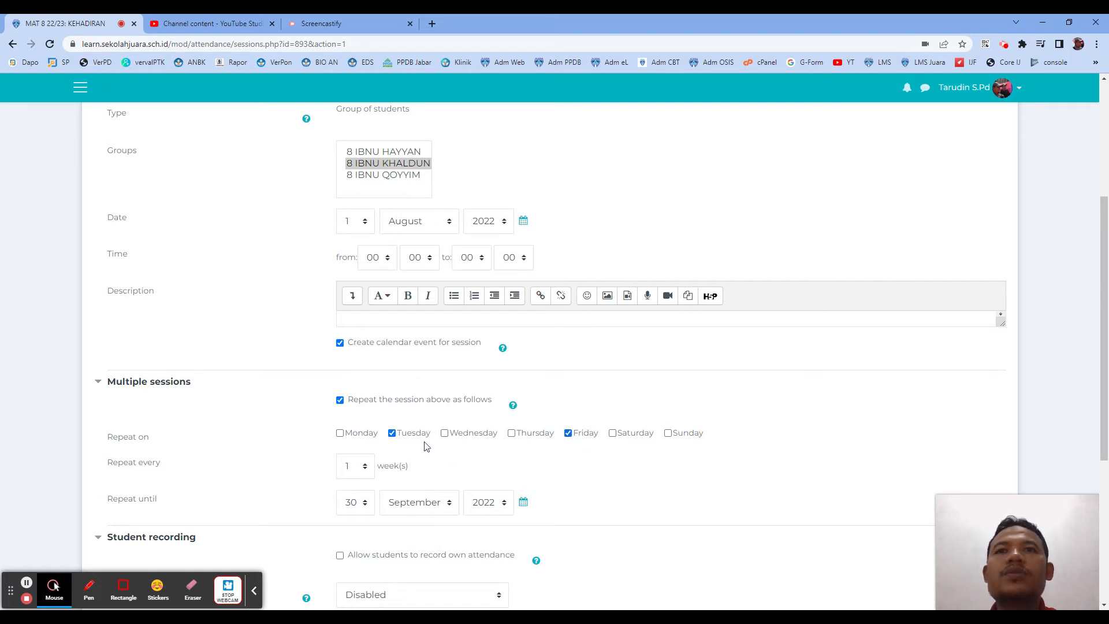
Step: Set the repeat-until date to 31 August 2022 and add the 8 IBNU KHALDUN sessions
click(408, 504)
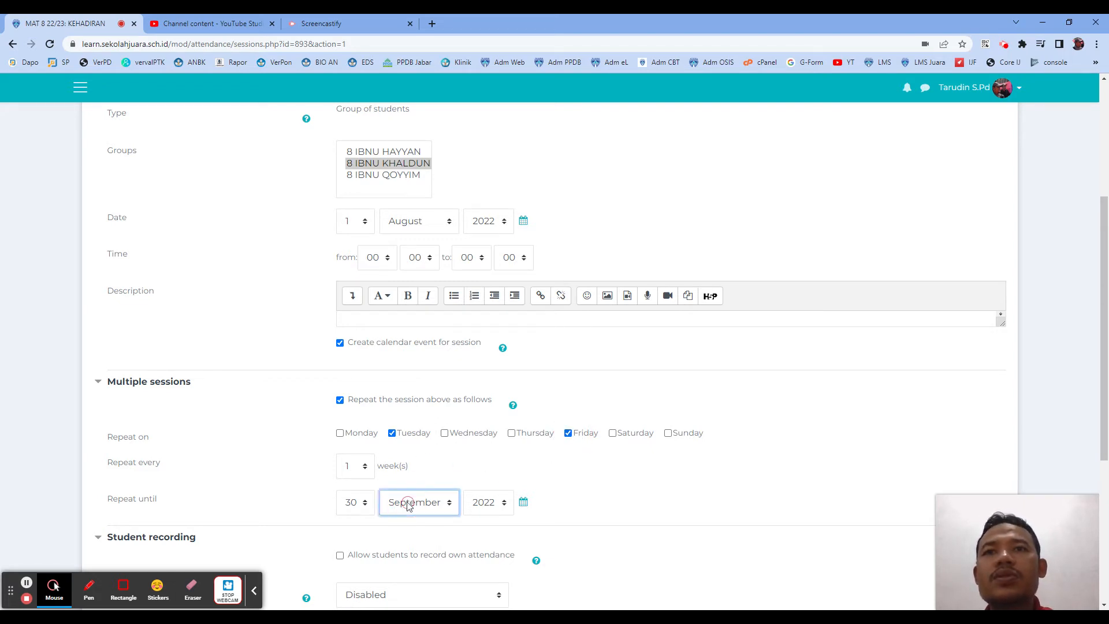
click(406, 466)
click(370, 501)
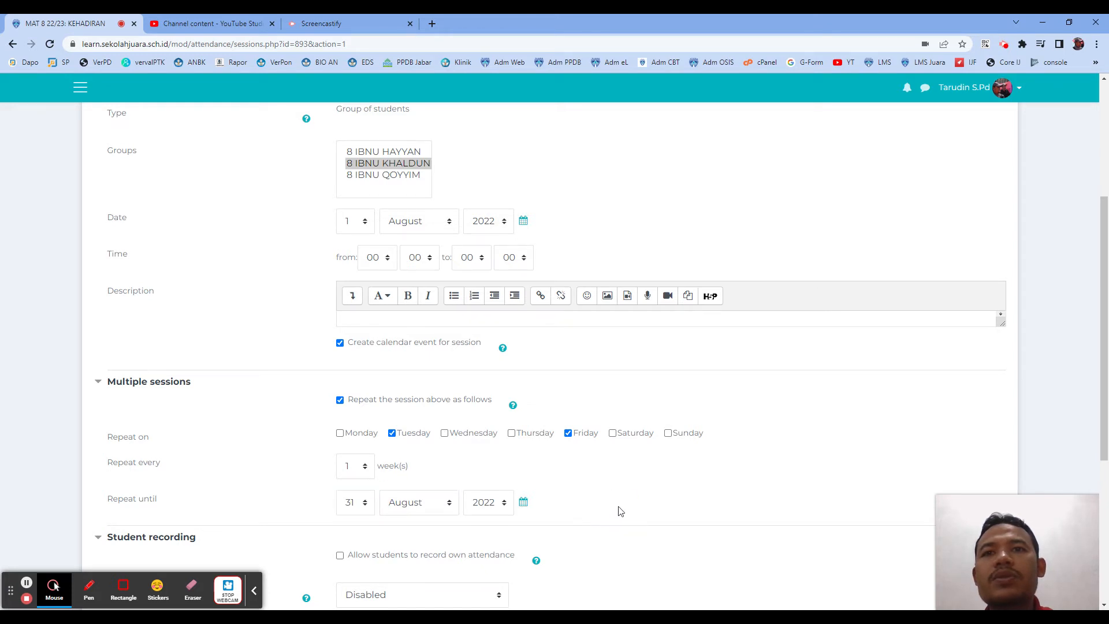
scroll(619, 513, down, 3)
click(361, 482)
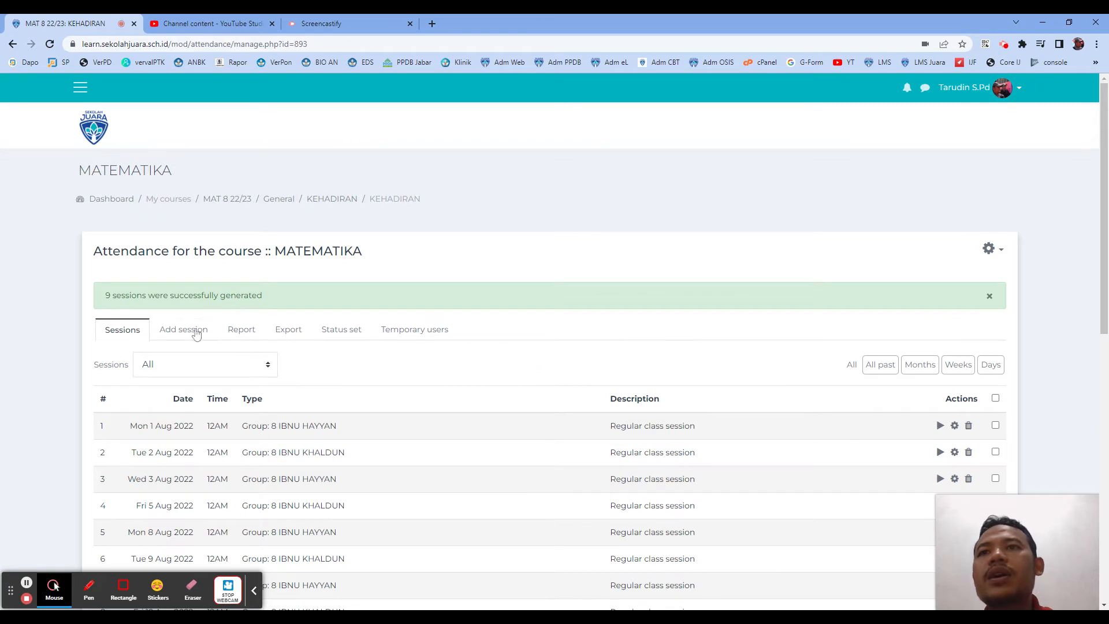
Step: Start a new session for the group 8 IBNU QOYYIM with the date 1 August 2022
click(195, 333)
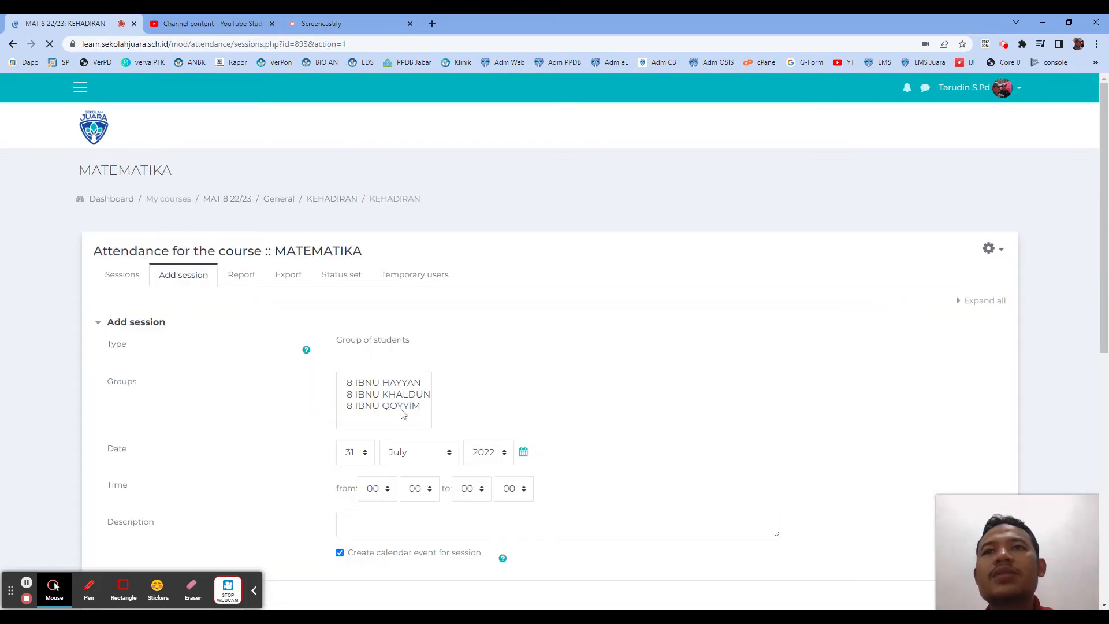
click(398, 407)
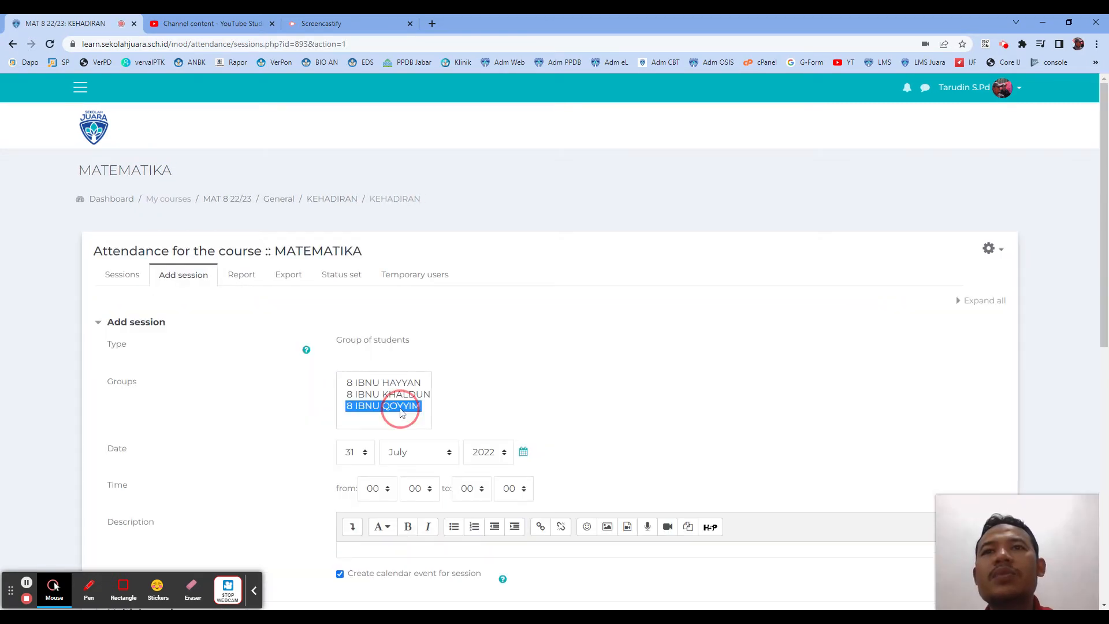
scroll(405, 404, down, 1)
click(358, 385)
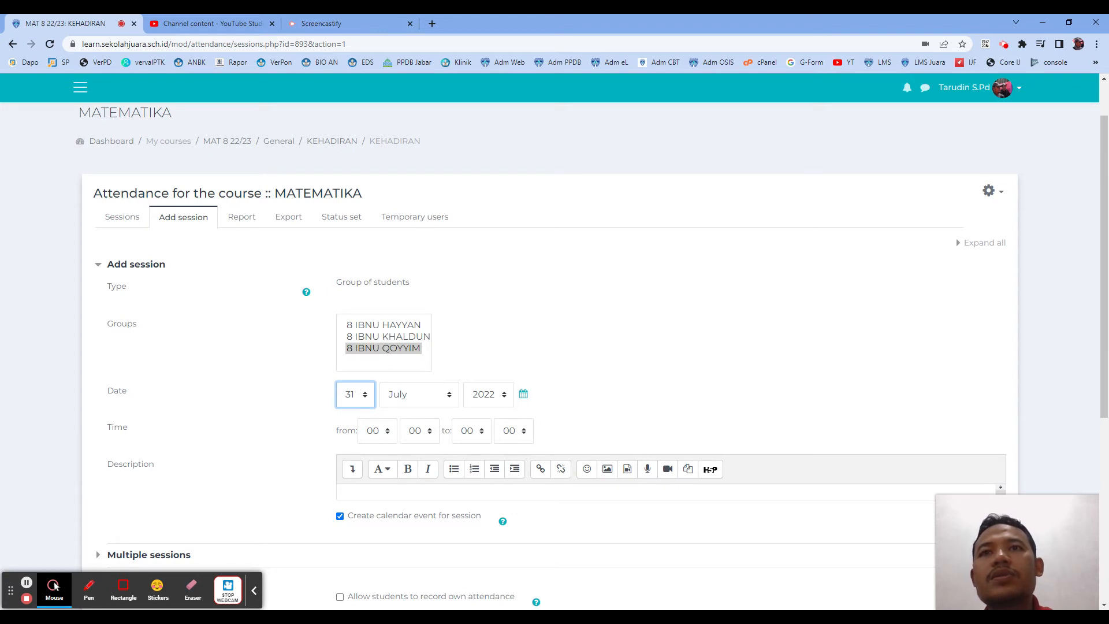
key(1)
key(Tab)
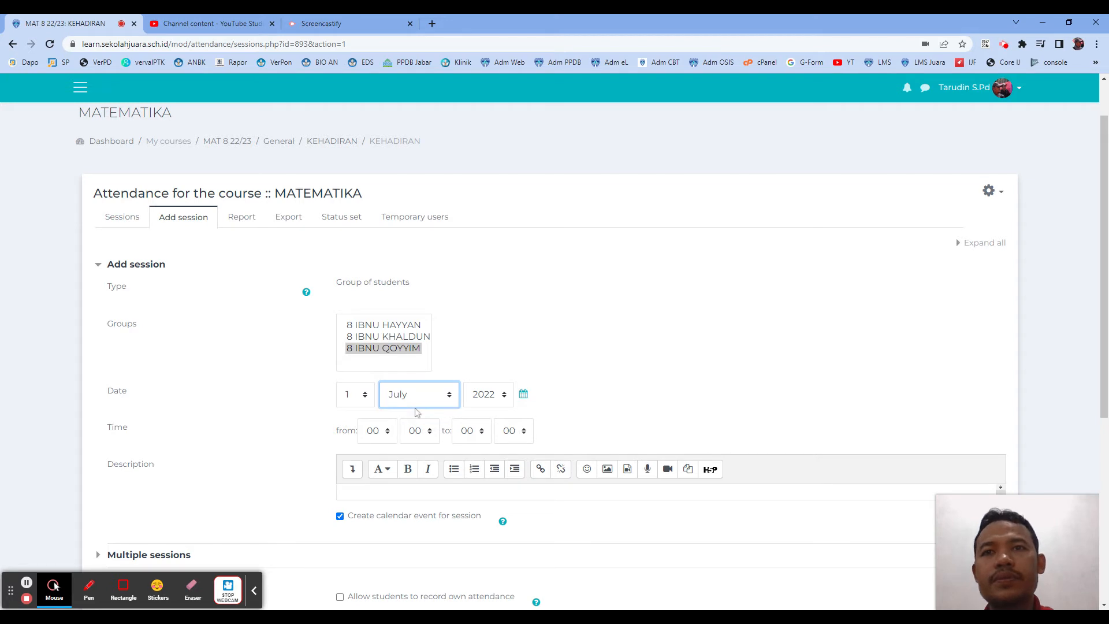
key(Down)
Step: Turn on repetition for the 8 IBNU QOYYIM session and have it recur on Wednesday and Friday
scroll(566, 391, down, 2)
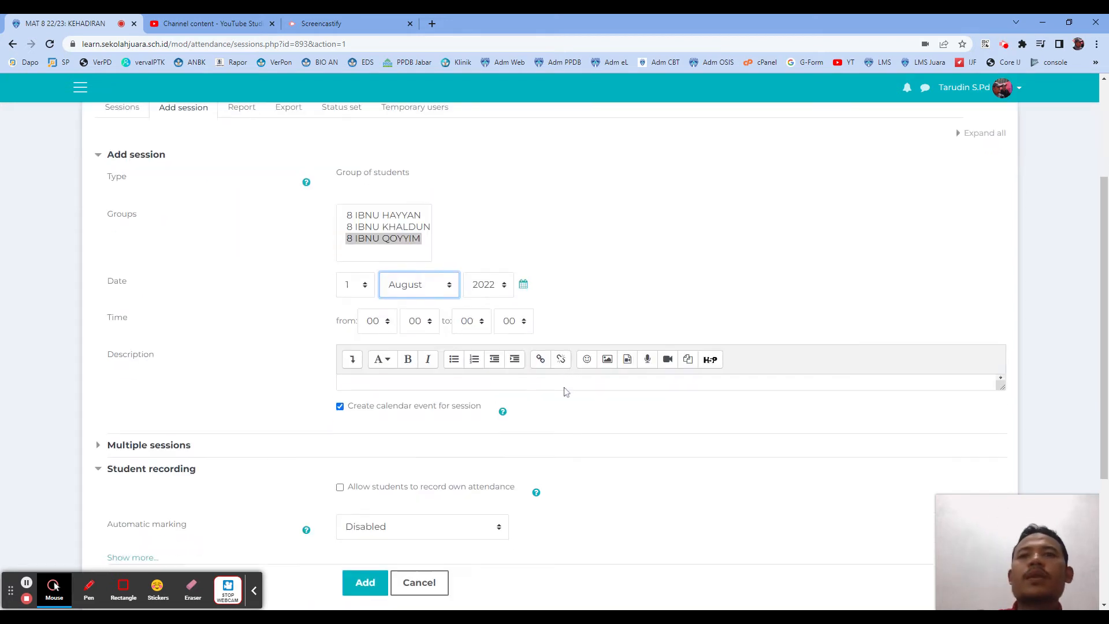
click(184, 439)
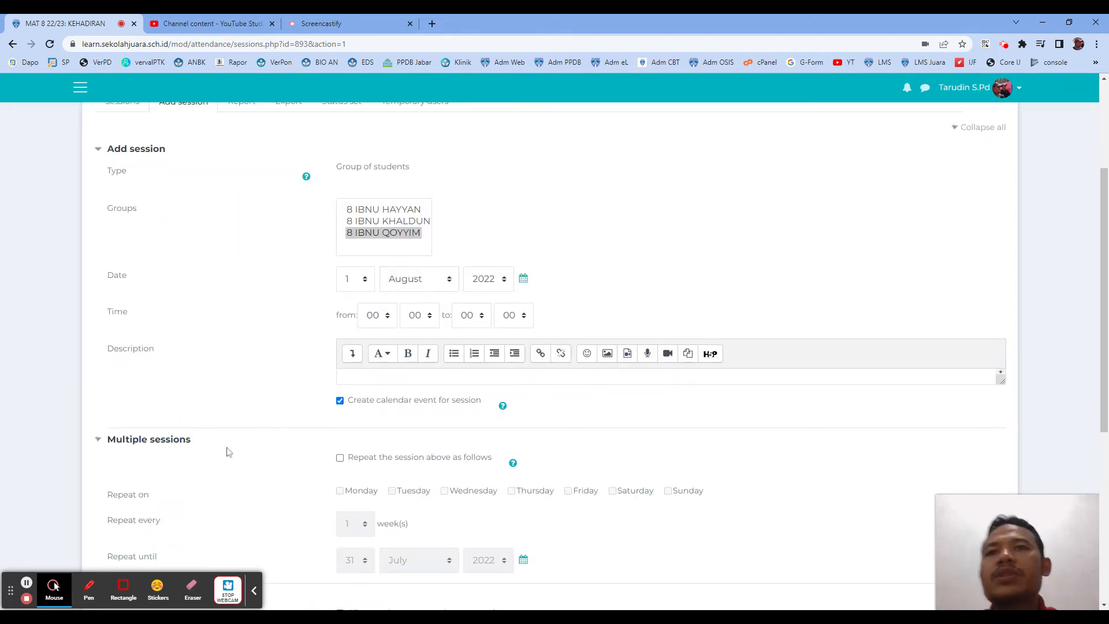
click(341, 458)
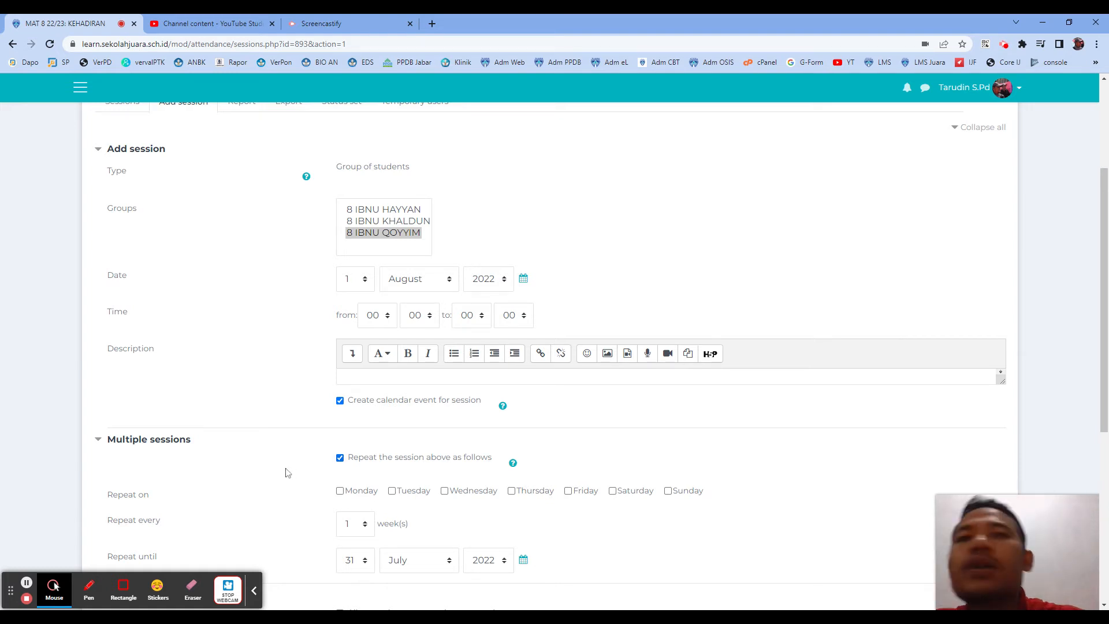
click(444, 492)
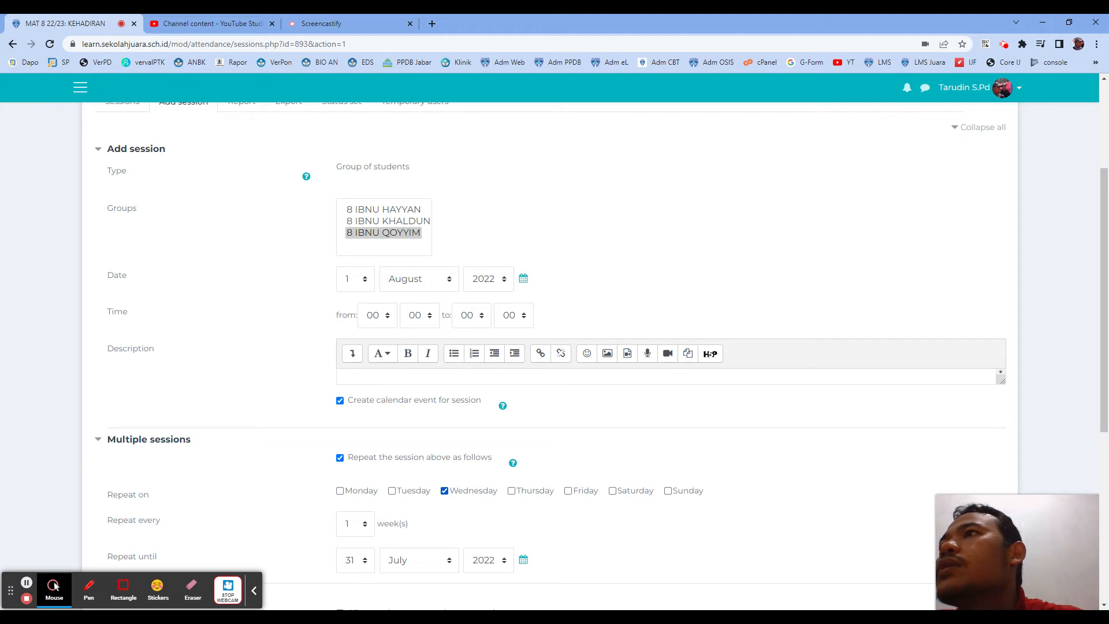
click(567, 492)
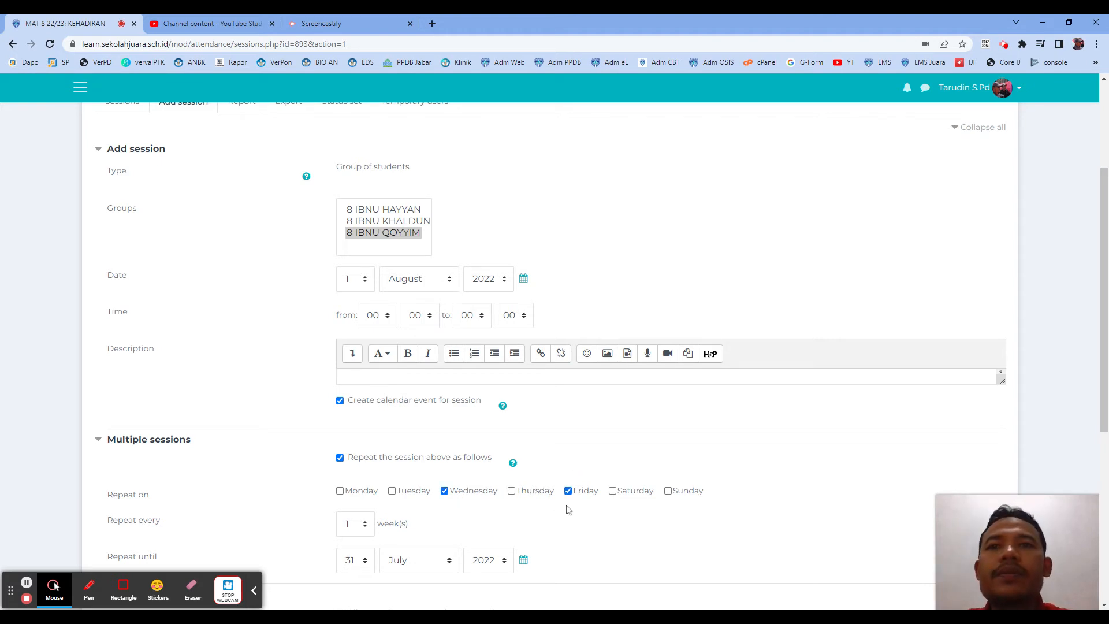
Step: Set the repeat-until date to 31 August 2022 and add the 8 IBNU QOYYIM sessions
scroll(413, 469, down, 2)
click(415, 449)
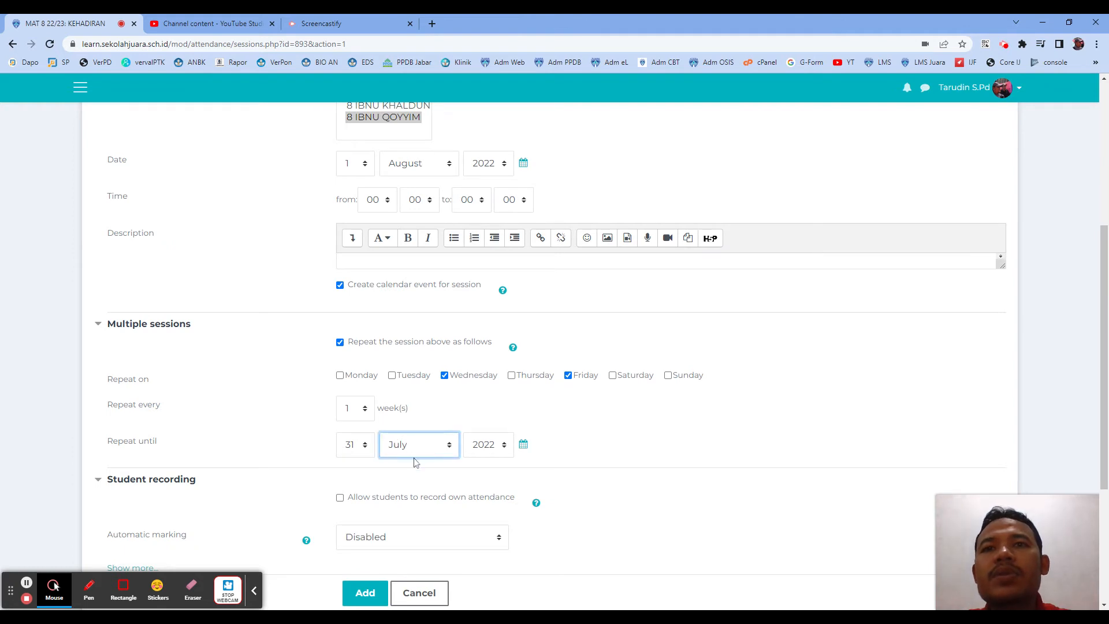
key(Down)
scroll(436, 540, down, 1)
click(364, 529)
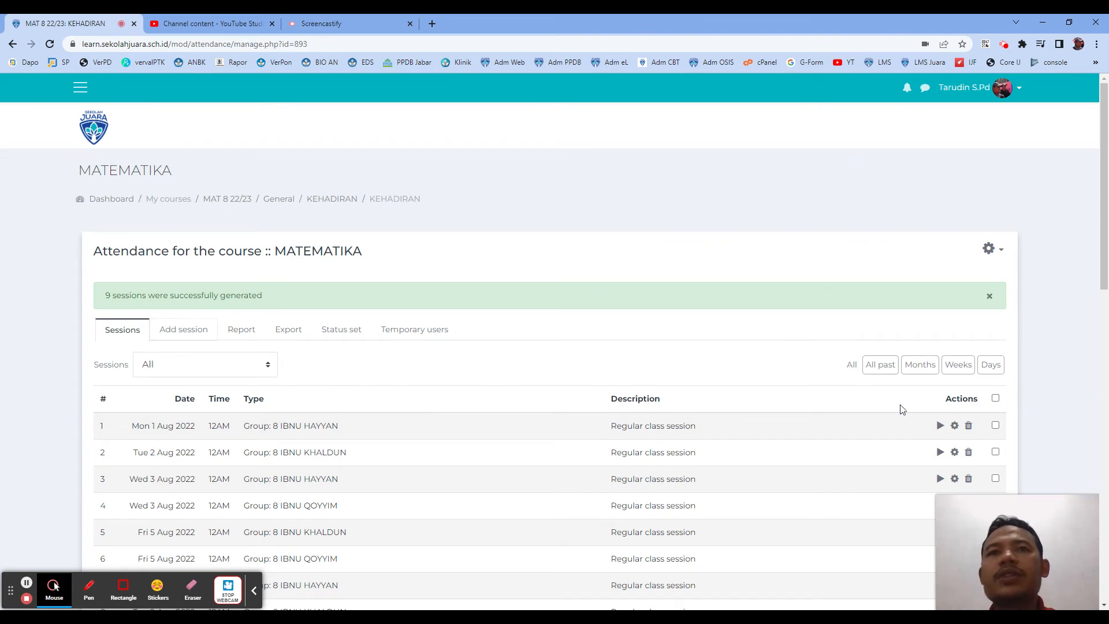
Step: Look through the full list of generated sessions and switch it to the weekly view
scroll(795, 403, down, 10)
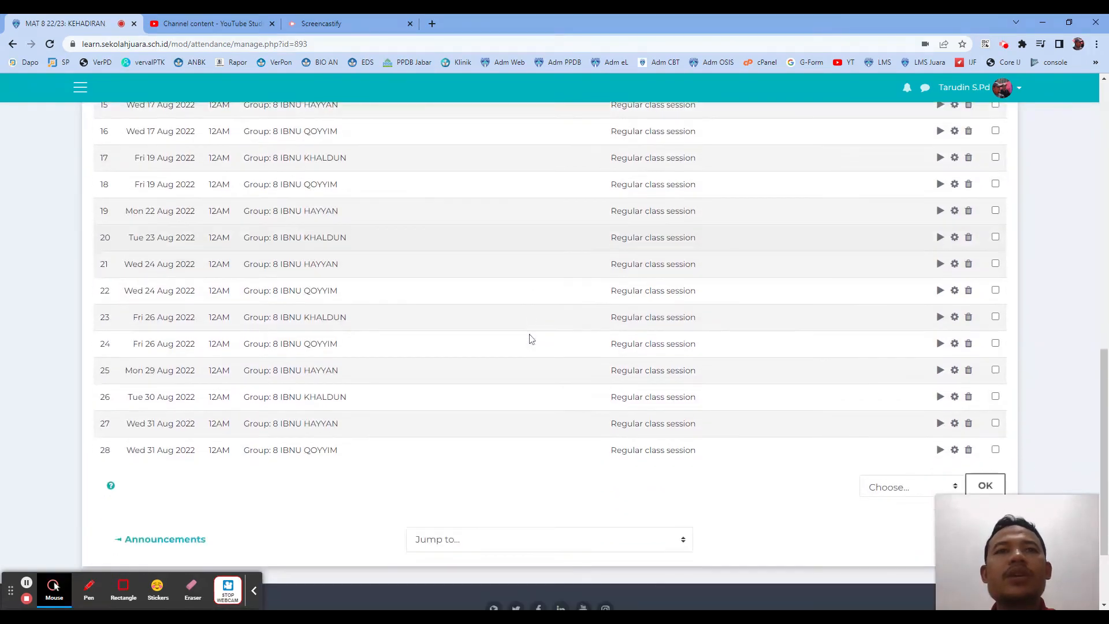
scroll(530, 339, up, 10)
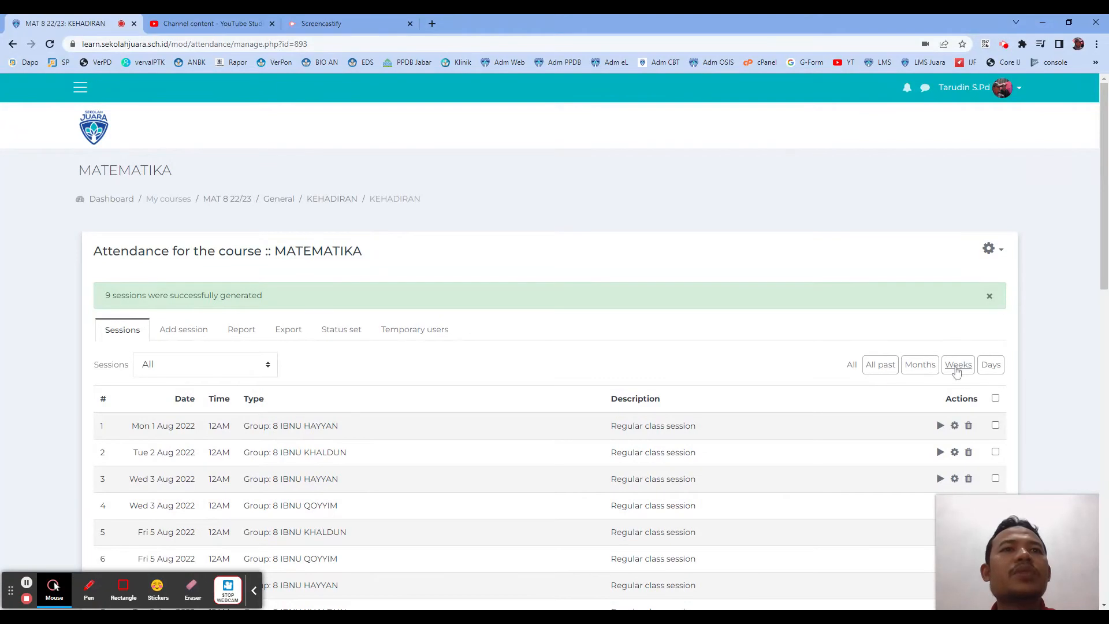
click(956, 367)
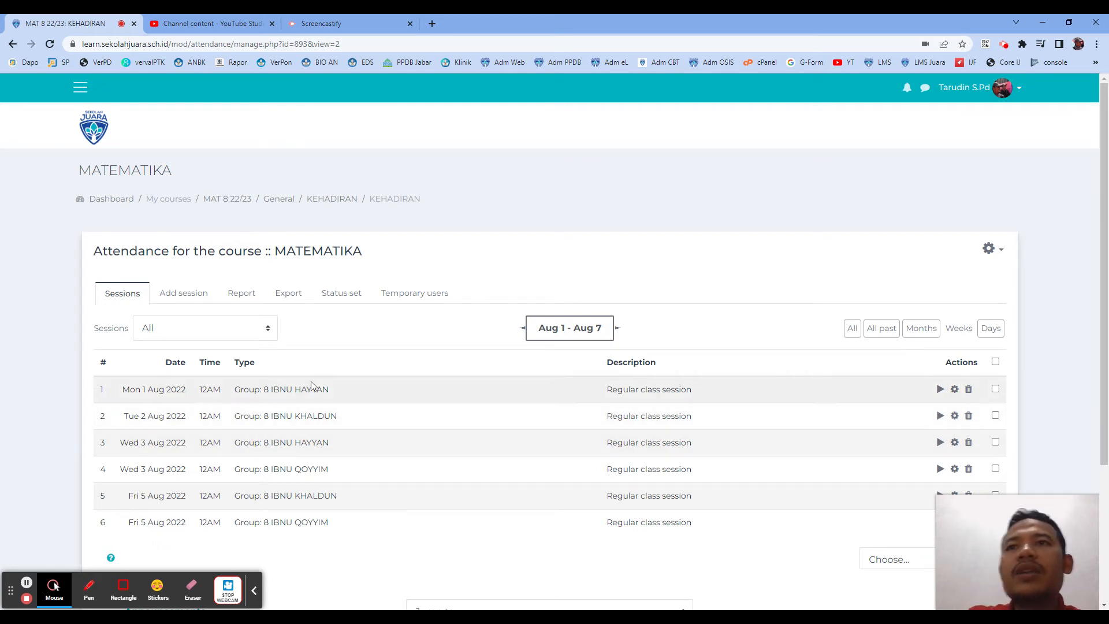
Step: Take attendance for the 8 IBNU HAYYAN session of 1 August 2022, marking all students H, and save it
click(940, 389)
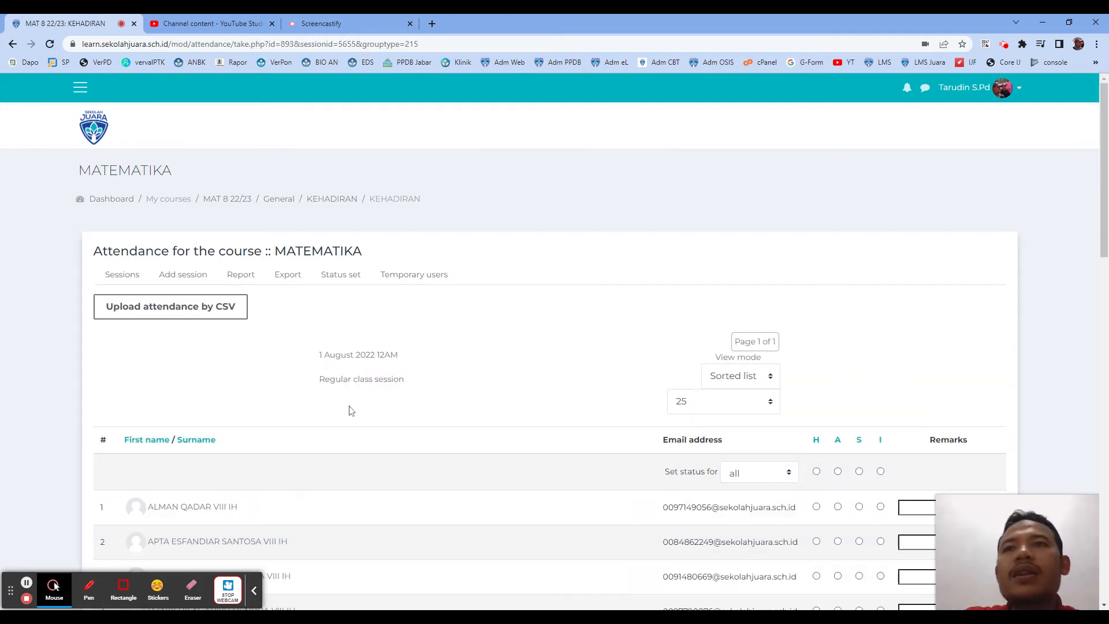
scroll(417, 473, down, 4)
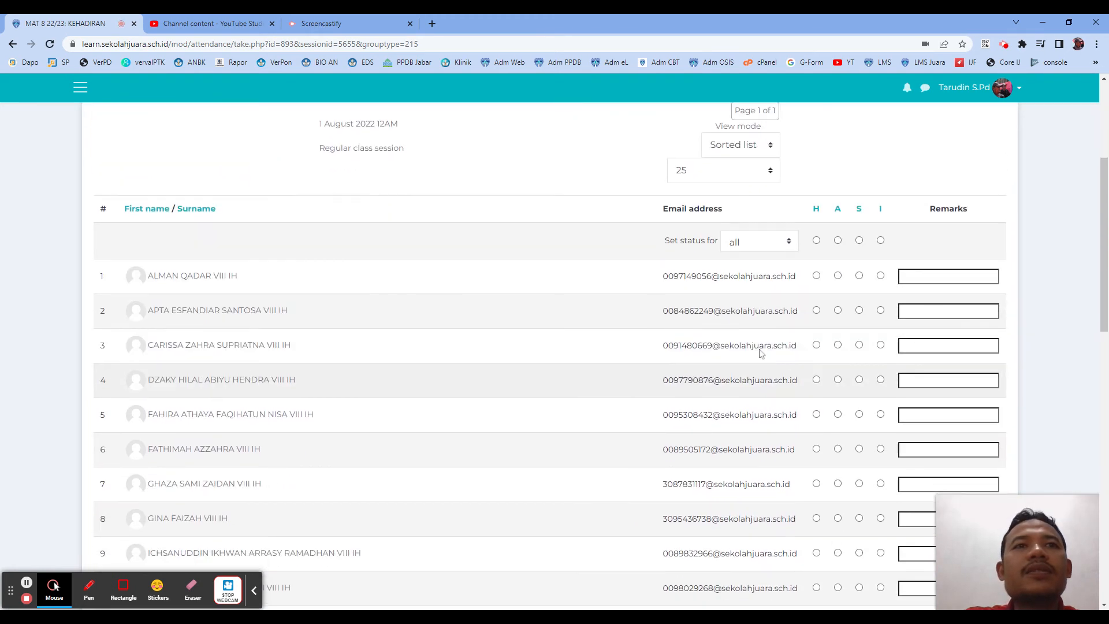
click(817, 241)
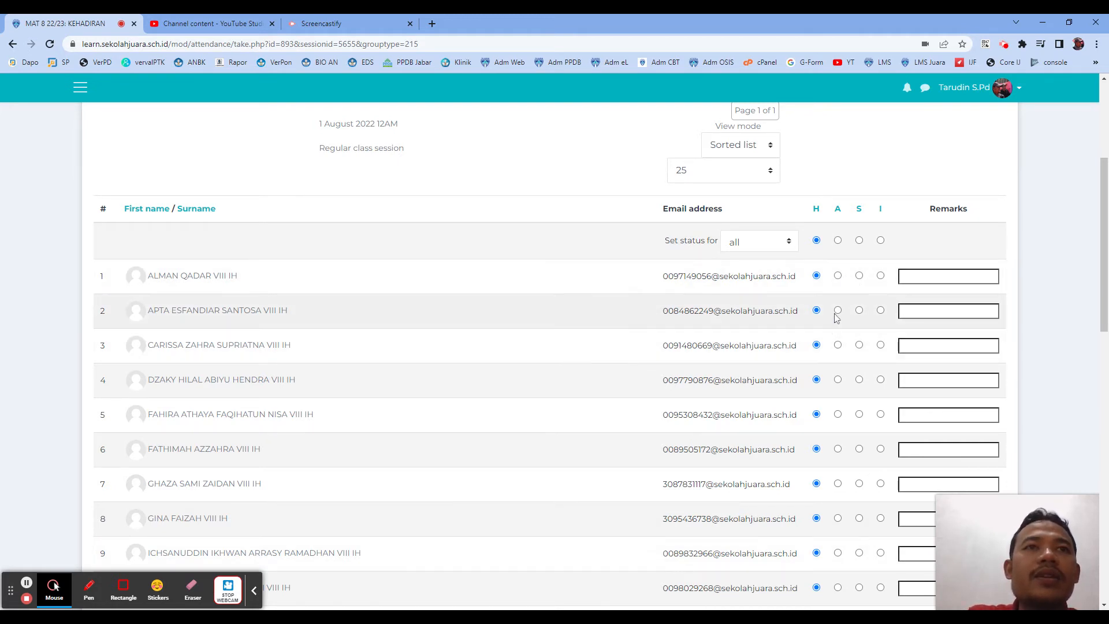
scroll(862, 312, down, 5)
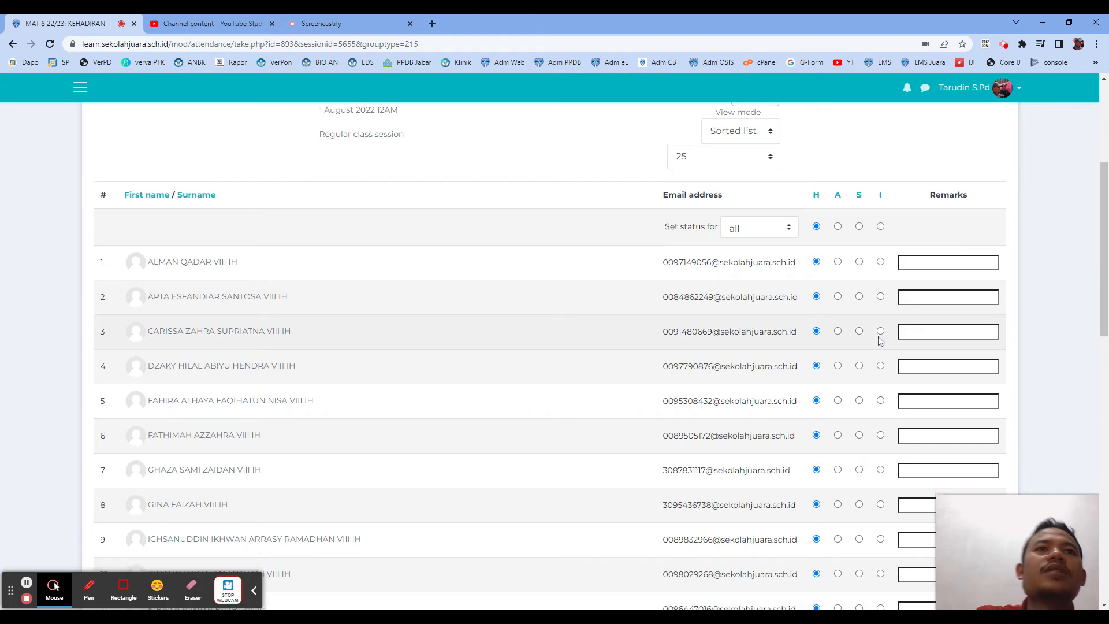
scroll(863, 323, down, 10)
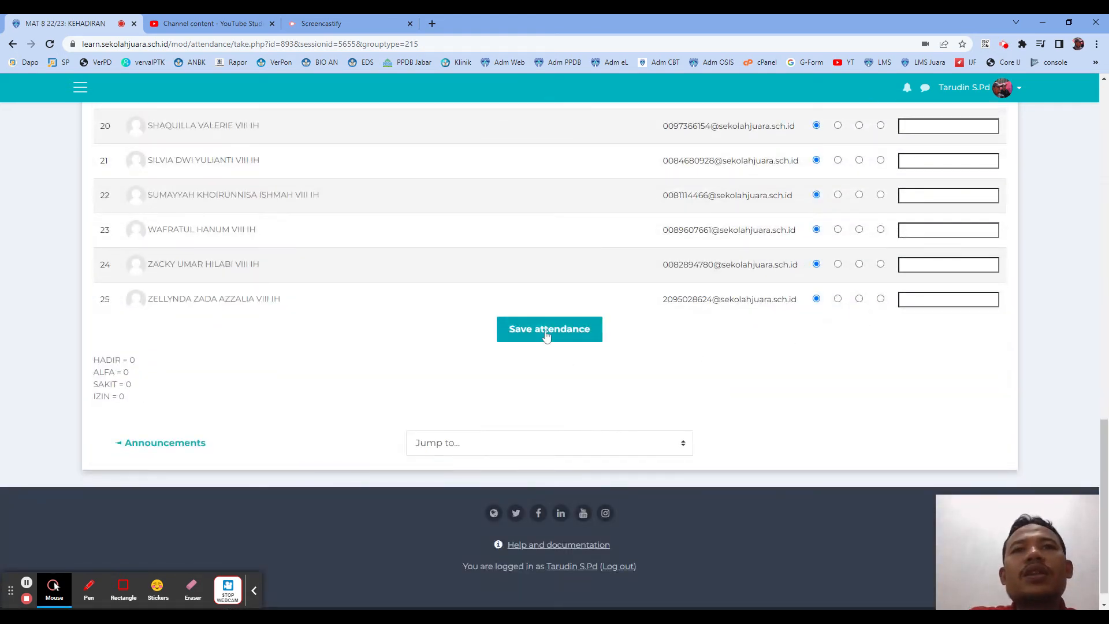
click(546, 333)
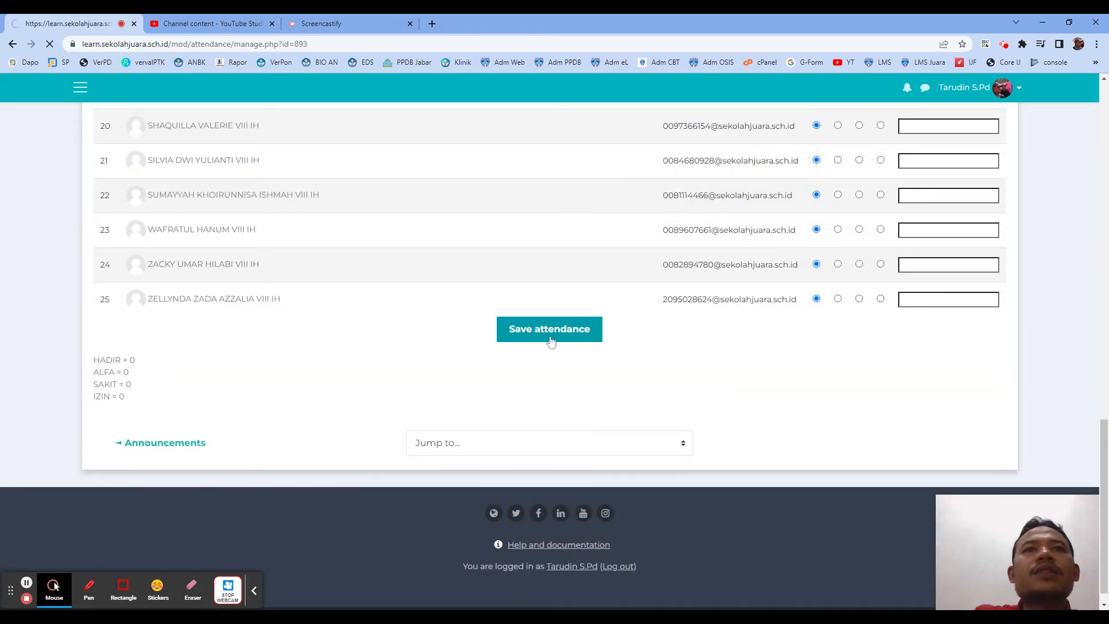
Step: Reopen the 1 August attendance of 8 IBNU HAYYAN, mark the first student S and the fourth student I, and save it
scroll(859, 372, down, 2)
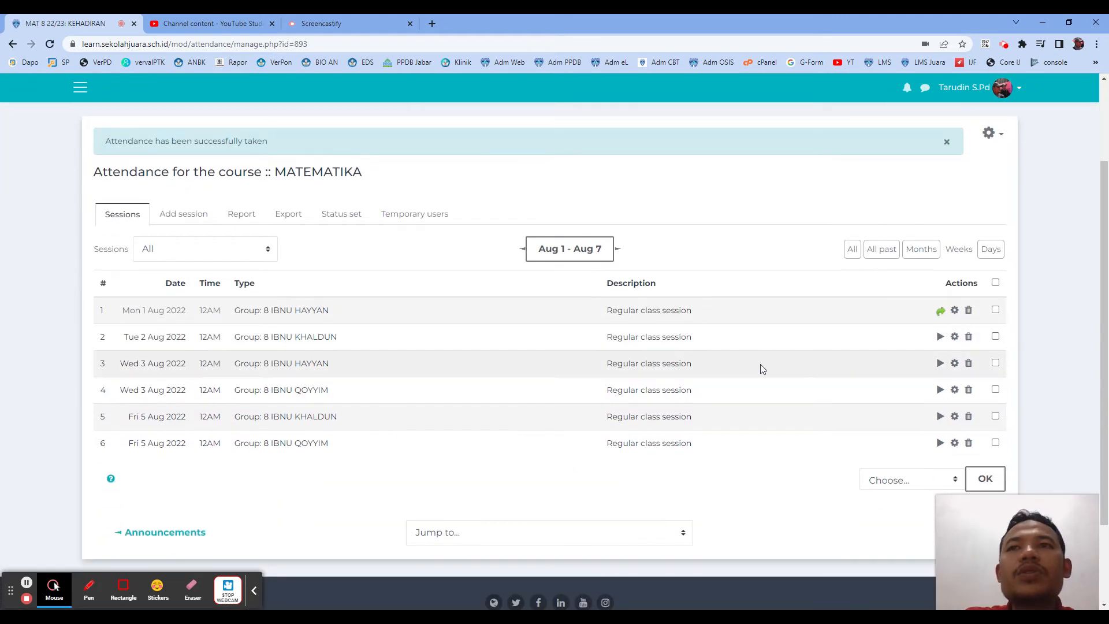
click(941, 312)
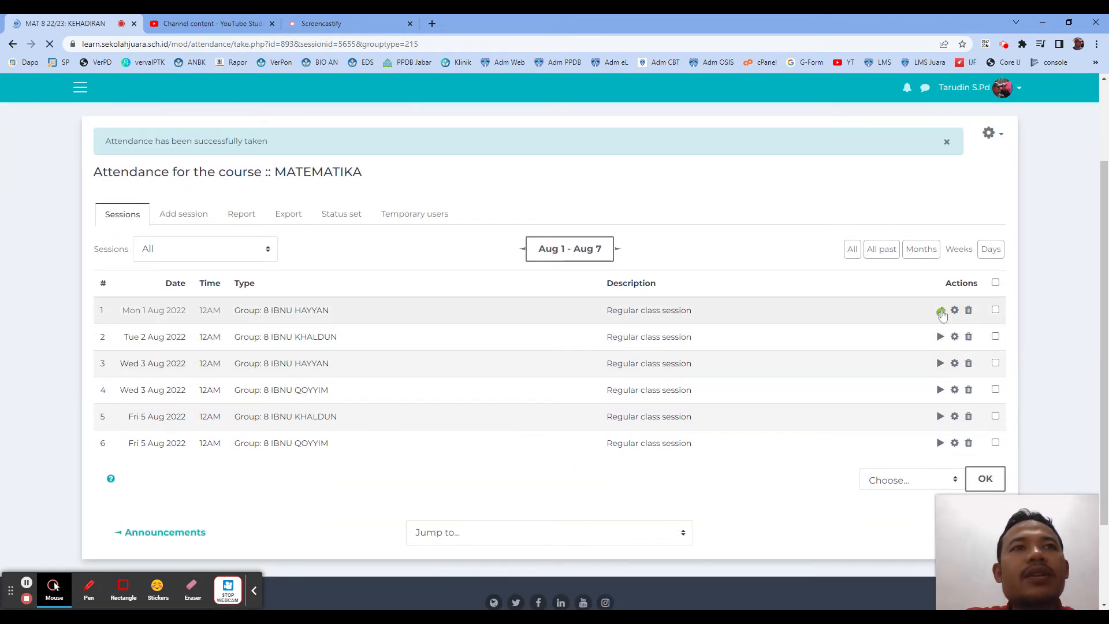
scroll(496, 355, down, 15)
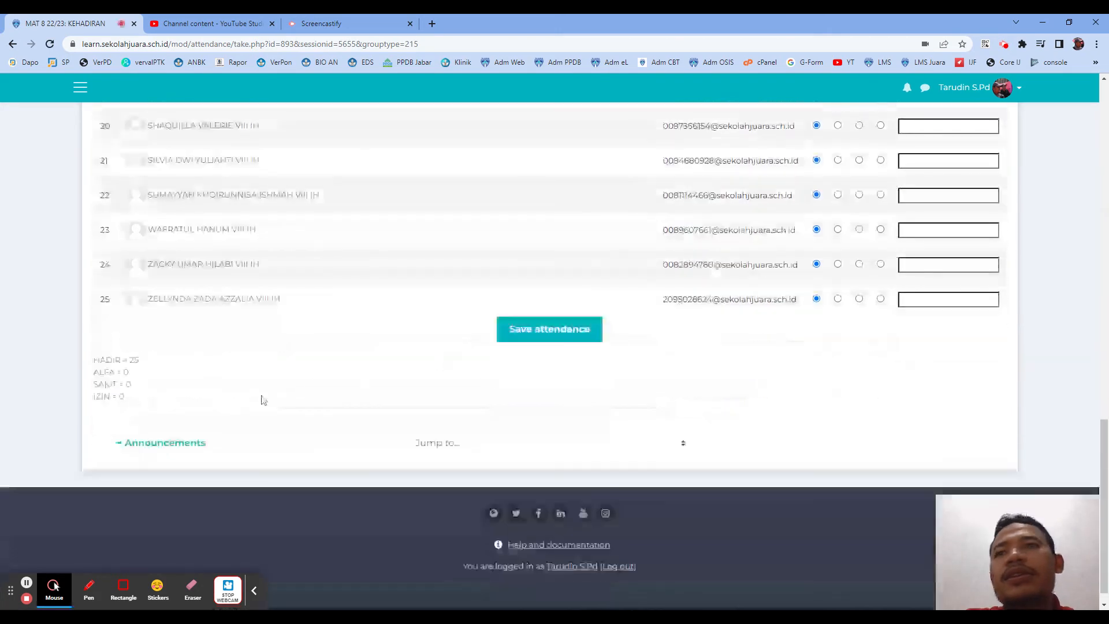
scroll(794, 317, up, 15)
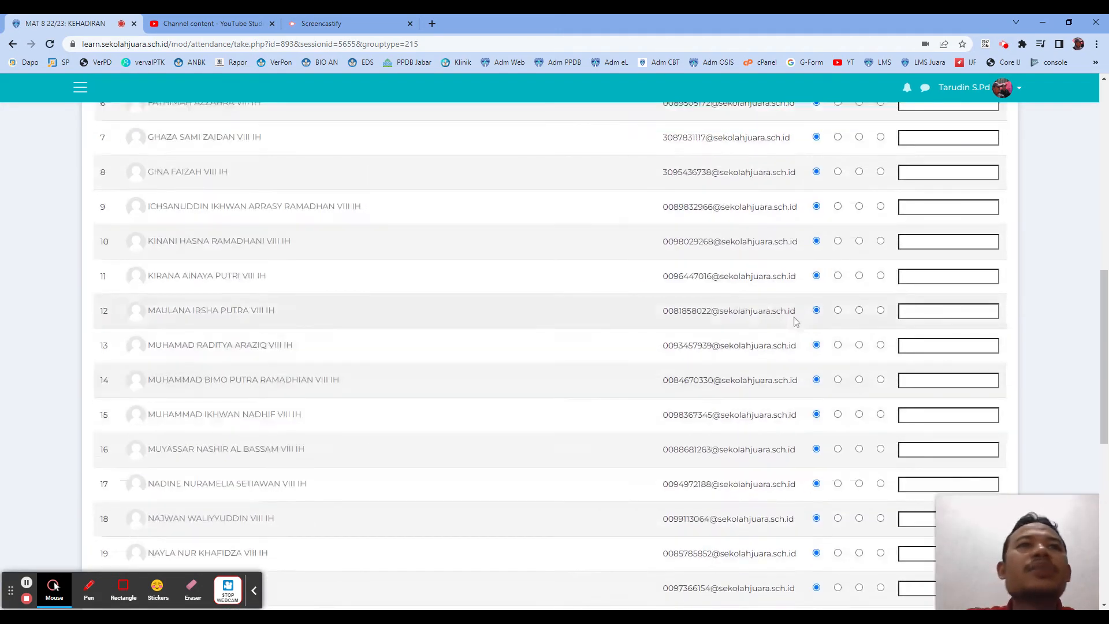
scroll(794, 322, up, 2)
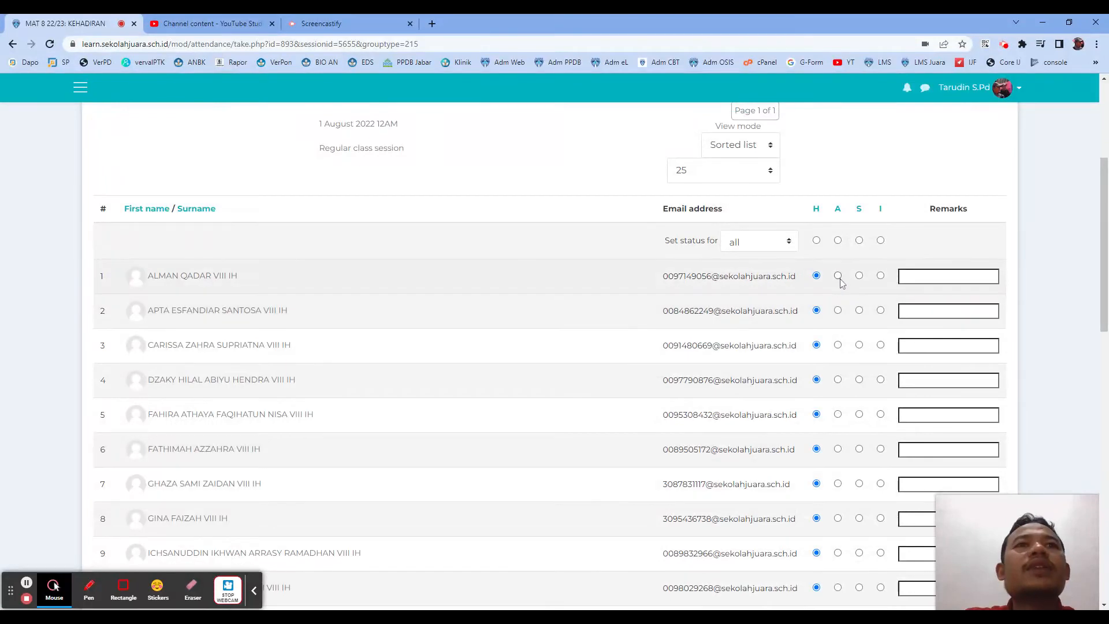
click(858, 276)
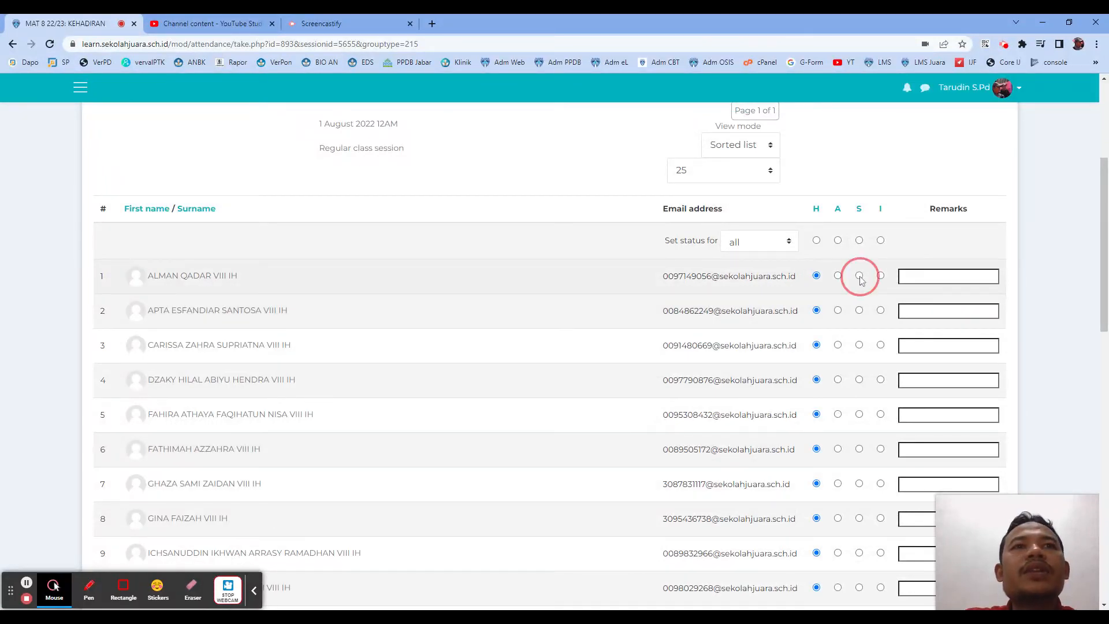
click(881, 380)
scroll(853, 389, down, 12)
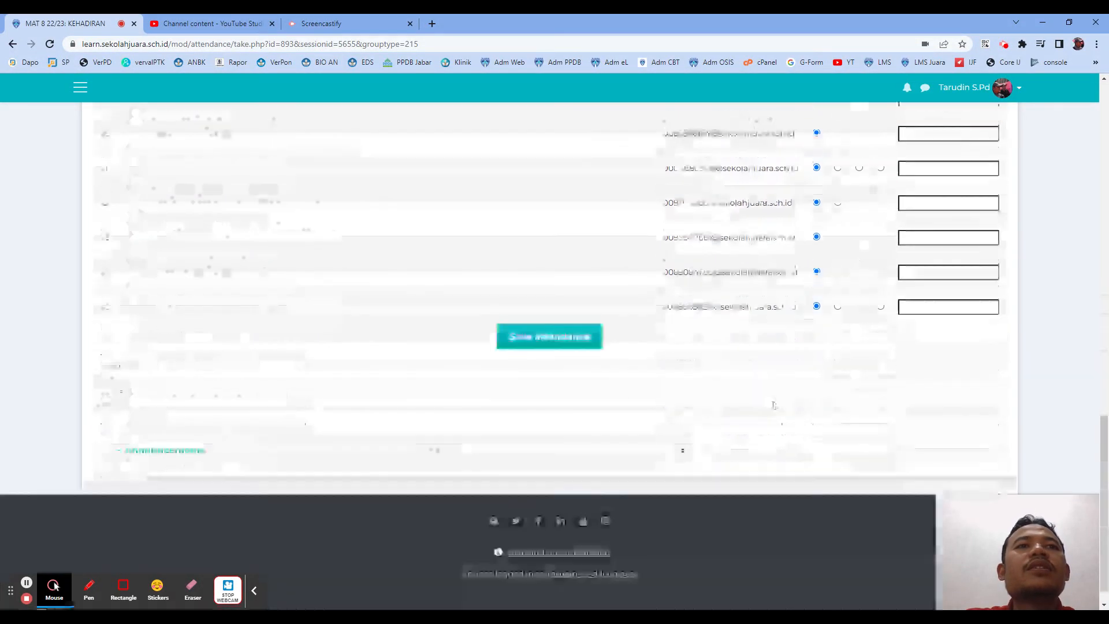
click(547, 329)
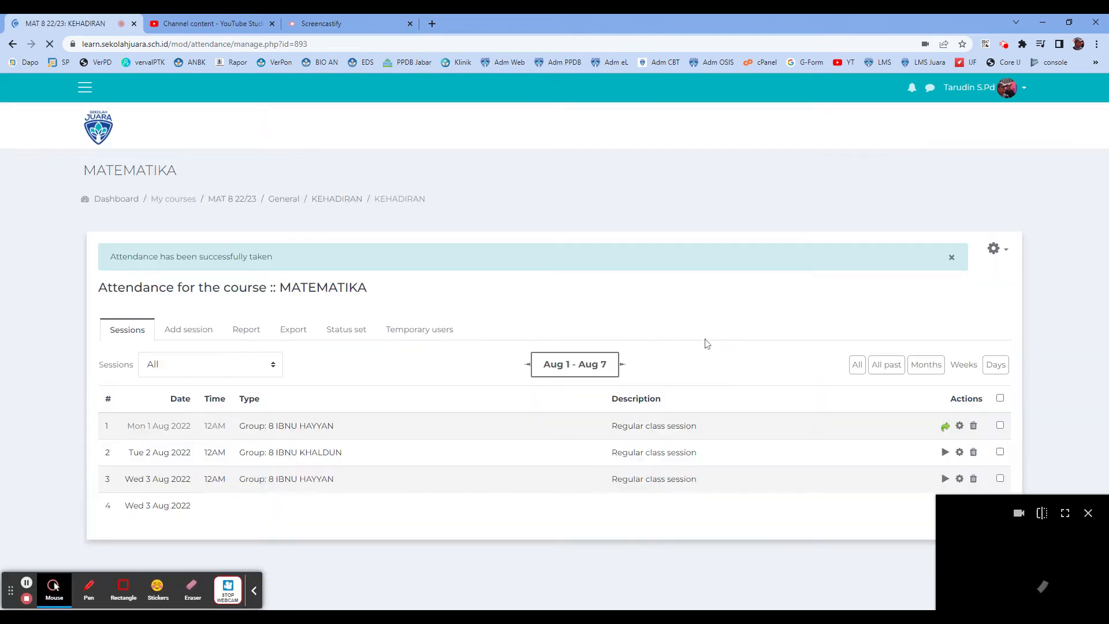
Step: Reopen the 1 August attendance of 8 IBNU HAYYAN, set all students to H, and save it
scroll(869, 362, down, 3)
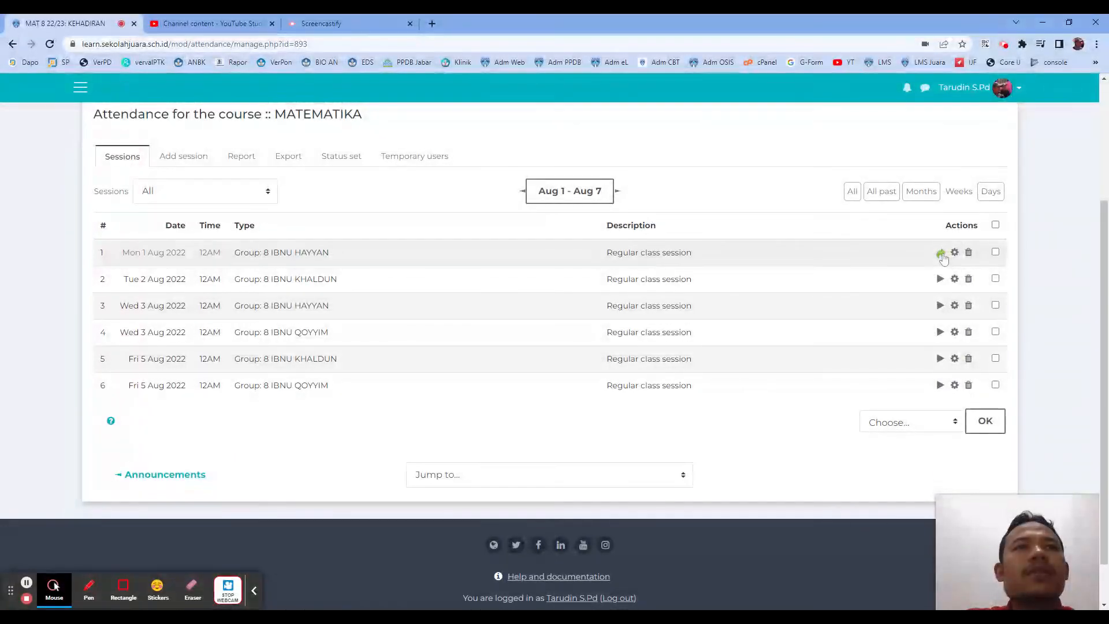
click(942, 252)
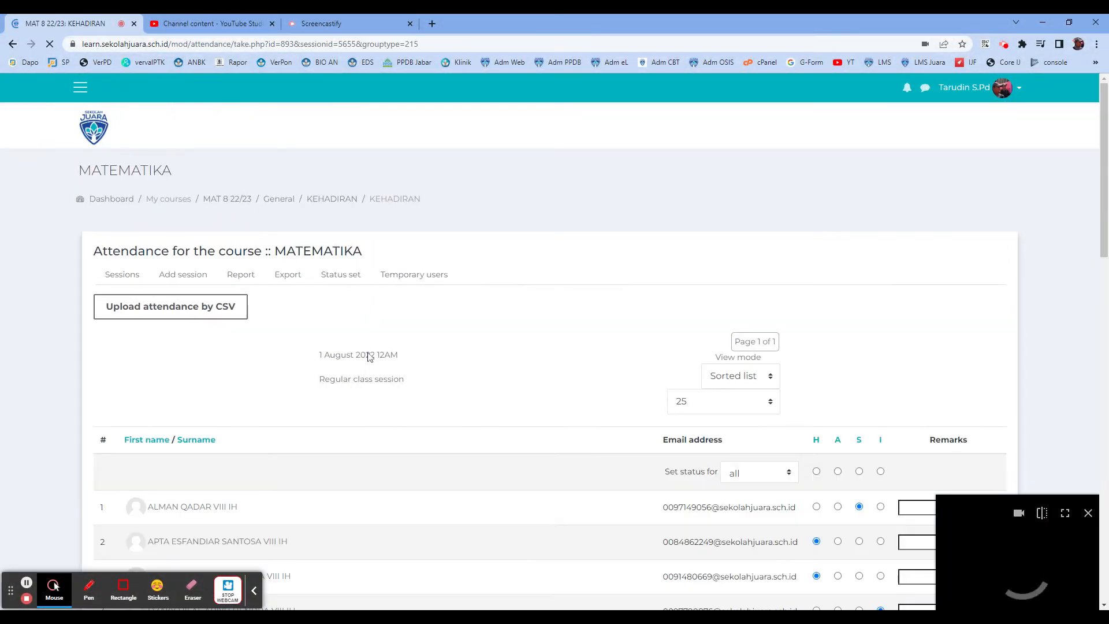
scroll(369, 355, down, 5)
scroll(374, 353, down, 10)
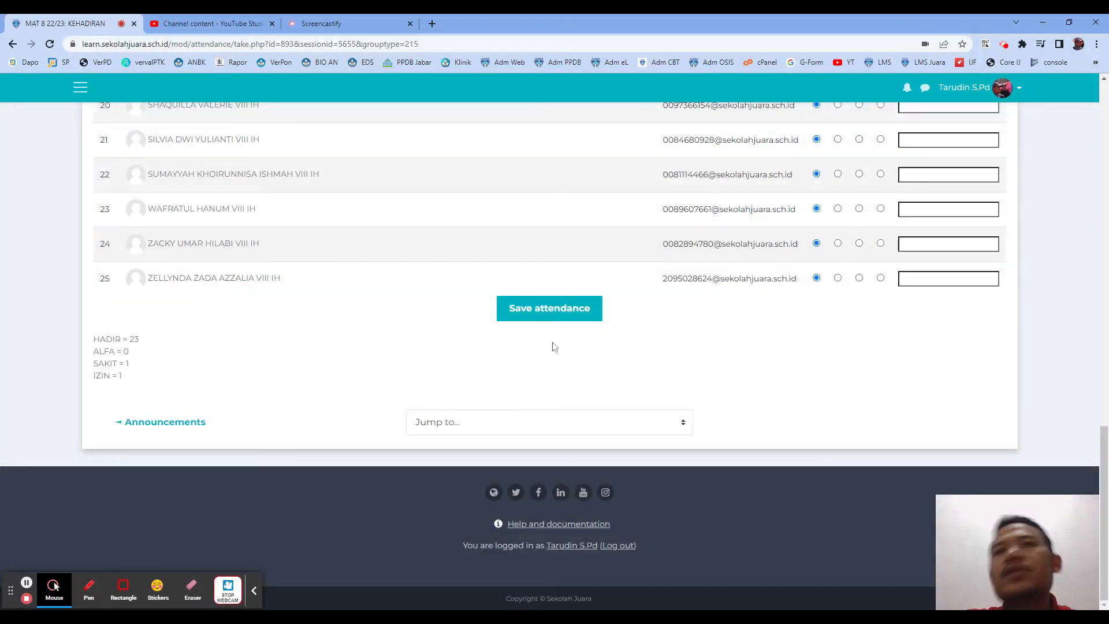
scroll(594, 342, up, 10)
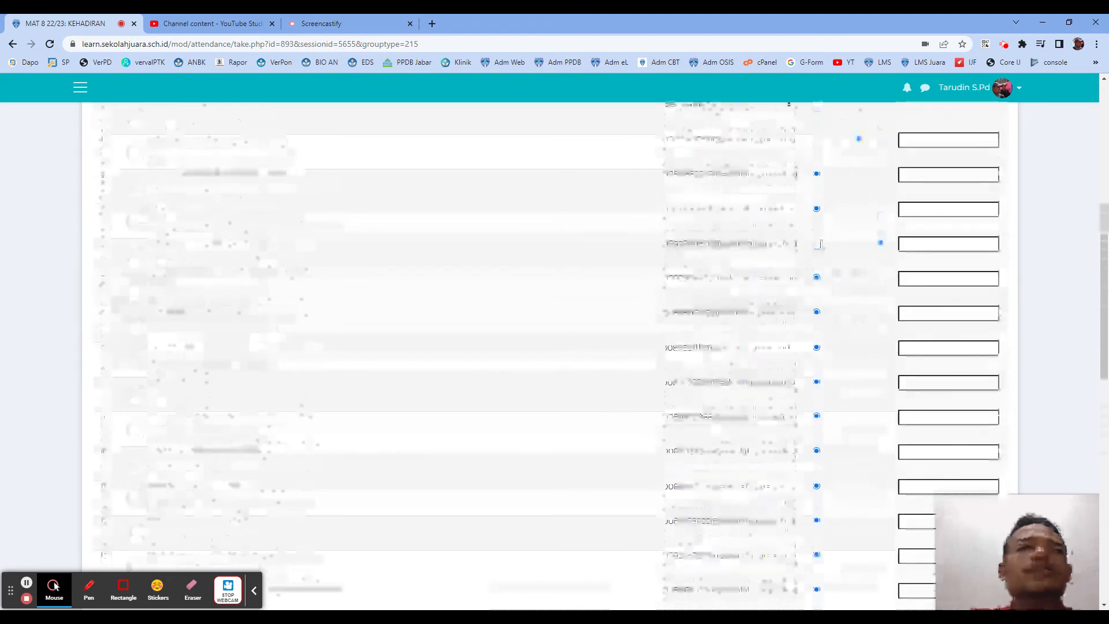
scroll(820, 243, up, 5)
click(817, 220)
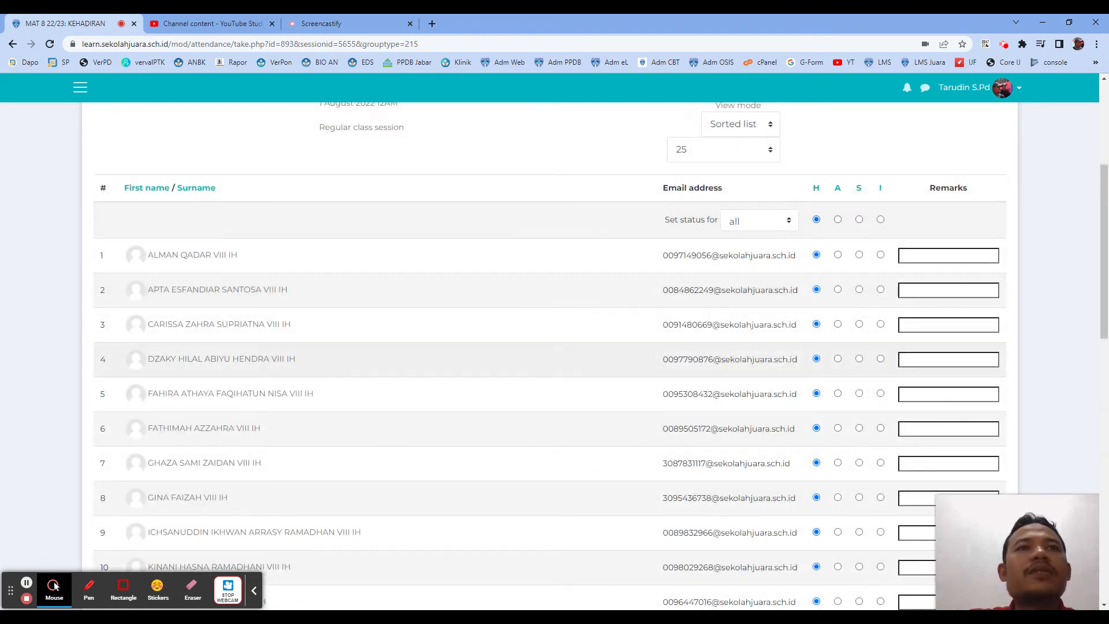
scroll(629, 421, down, 10)
click(549, 368)
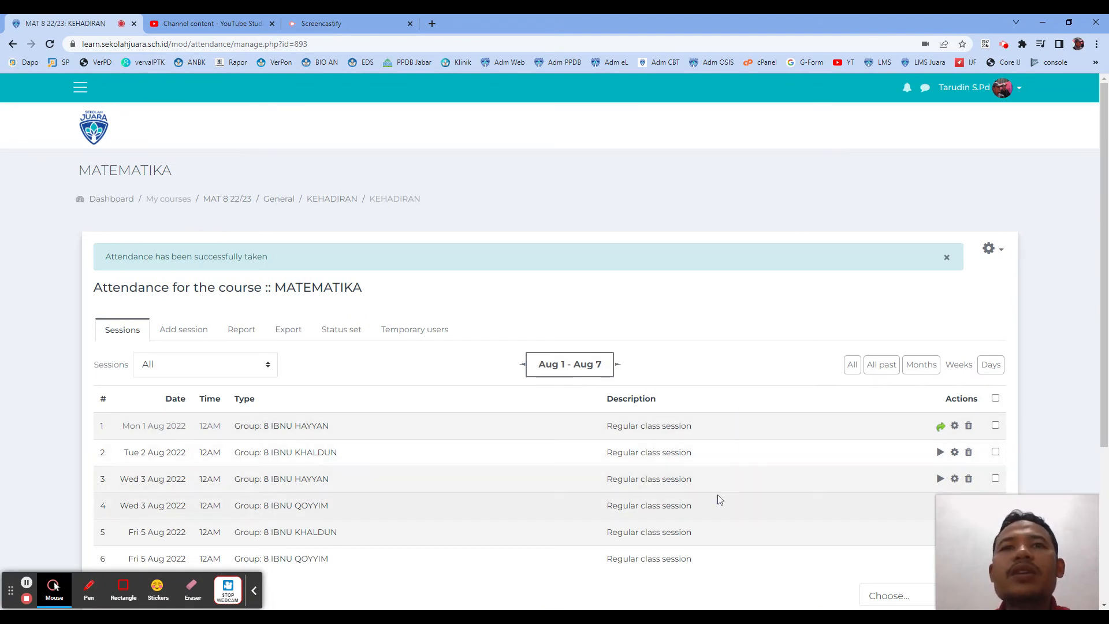
Step: Take the 3 August attendance of 8 IBNU HAYYAN with all students H except the first S and the second I, and save it
scroll(849, 448, down, 1)
click(940, 421)
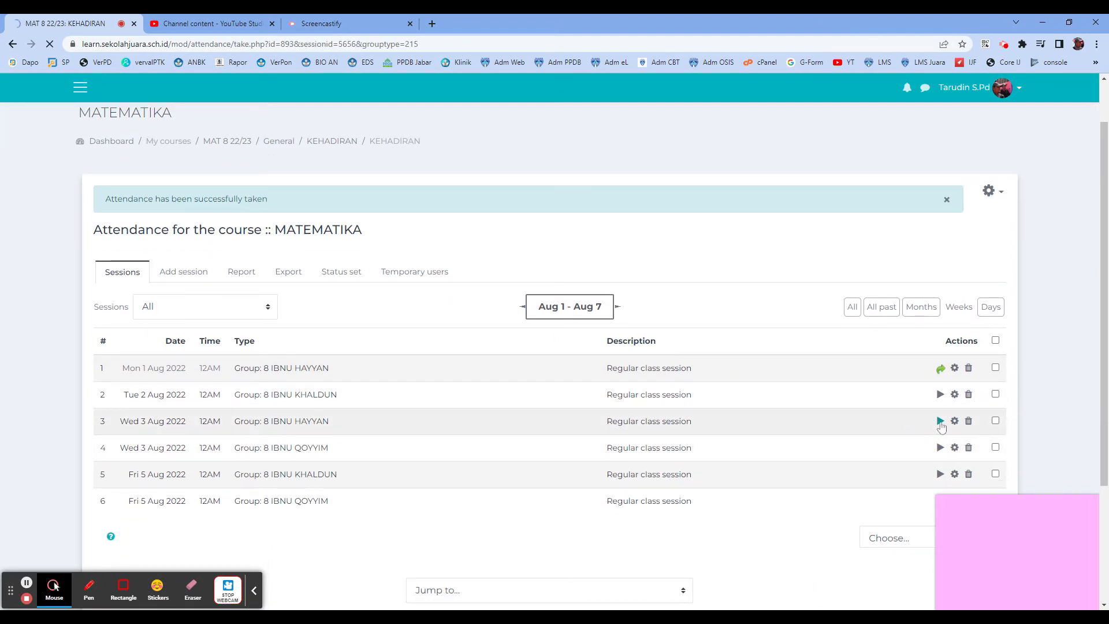
scroll(829, 393, down, 3)
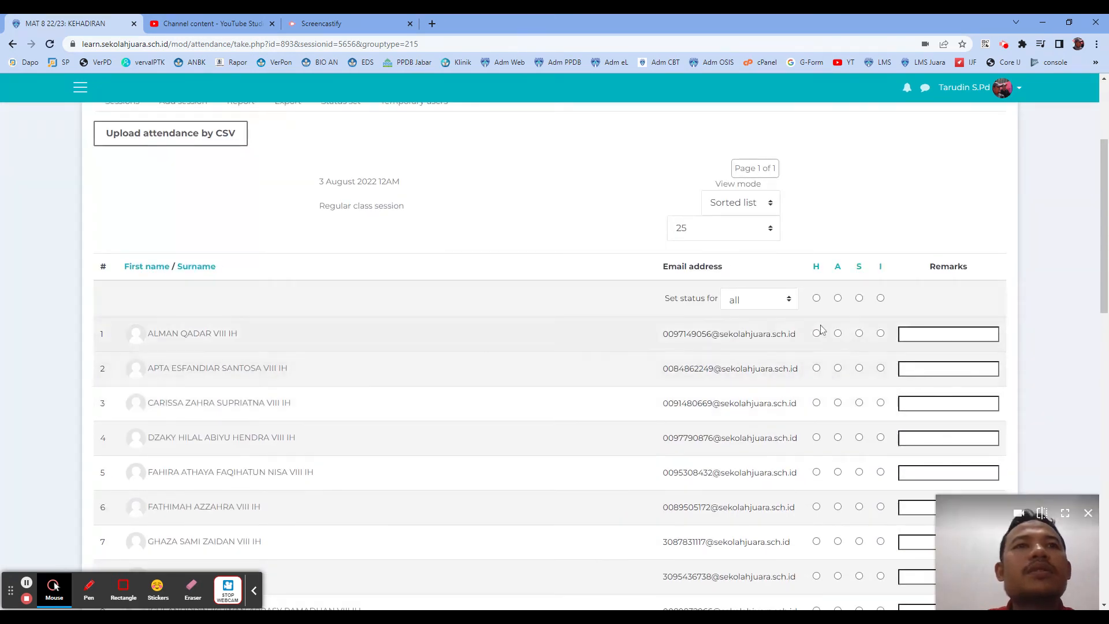
click(816, 298)
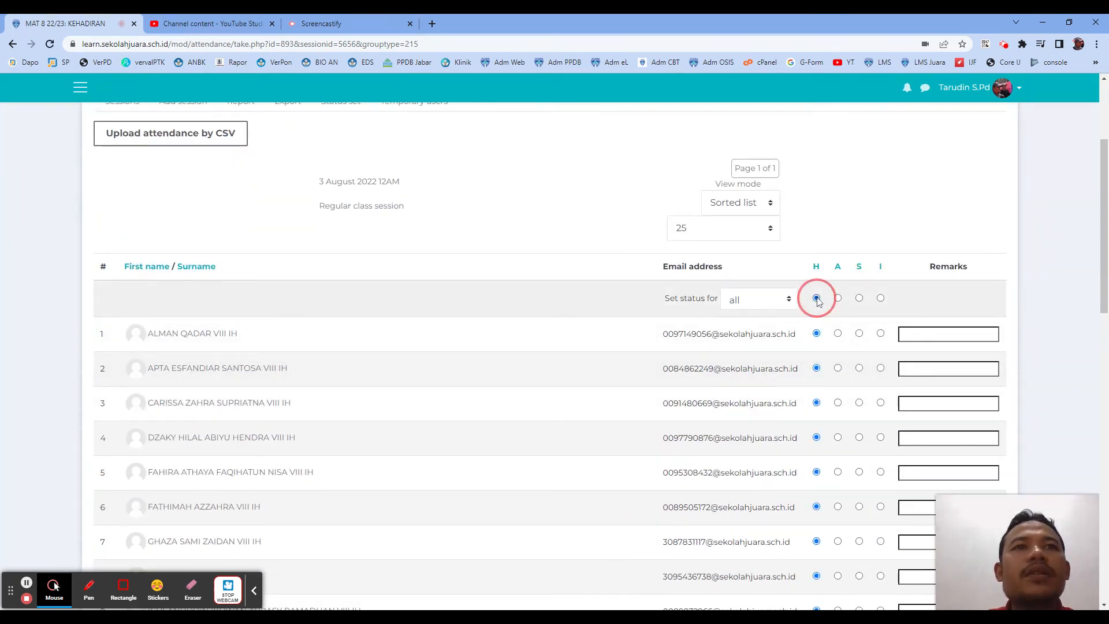
click(859, 334)
click(880, 368)
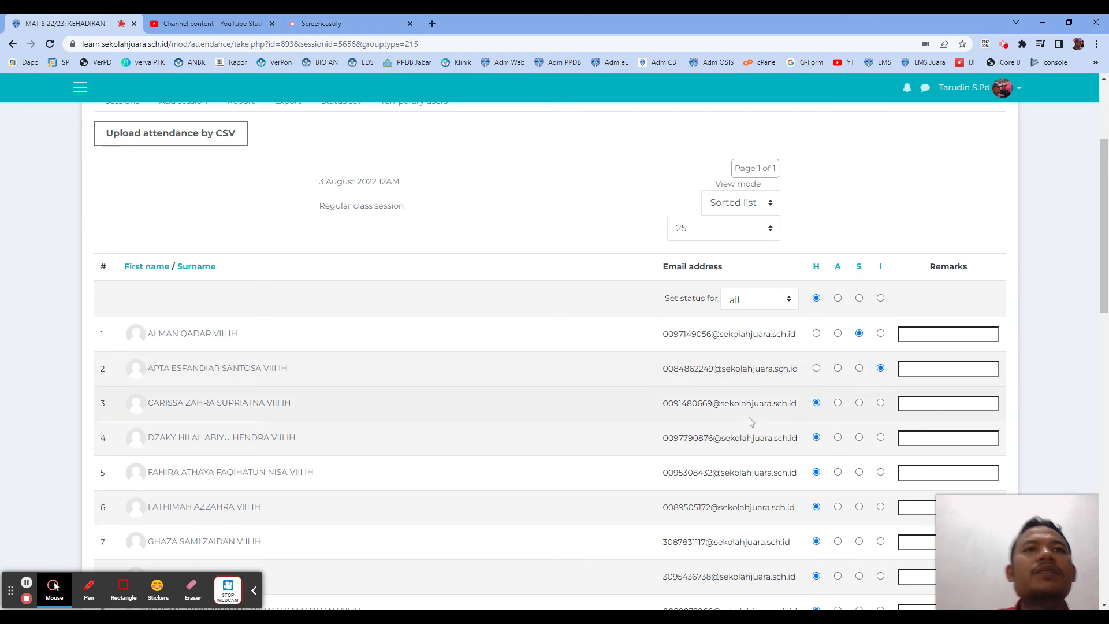
scroll(749, 421, down, 10)
click(563, 561)
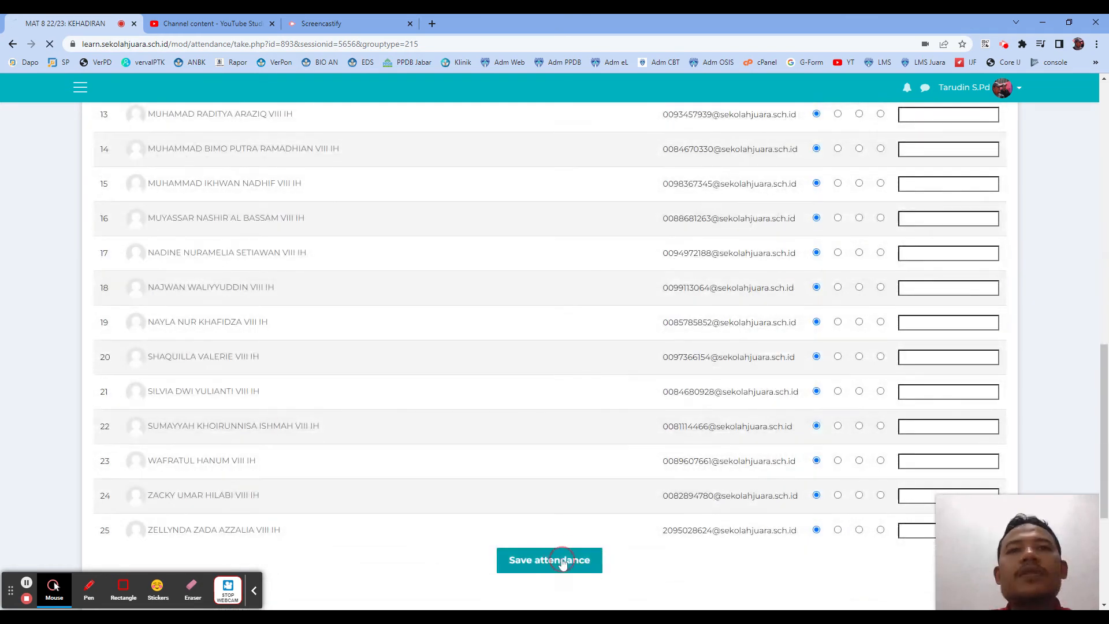
Step: Take the 2 August attendance of 8 IBNU KHALDUN, marking all students H and the first student S, and save it
scroll(867, 375, down, 3)
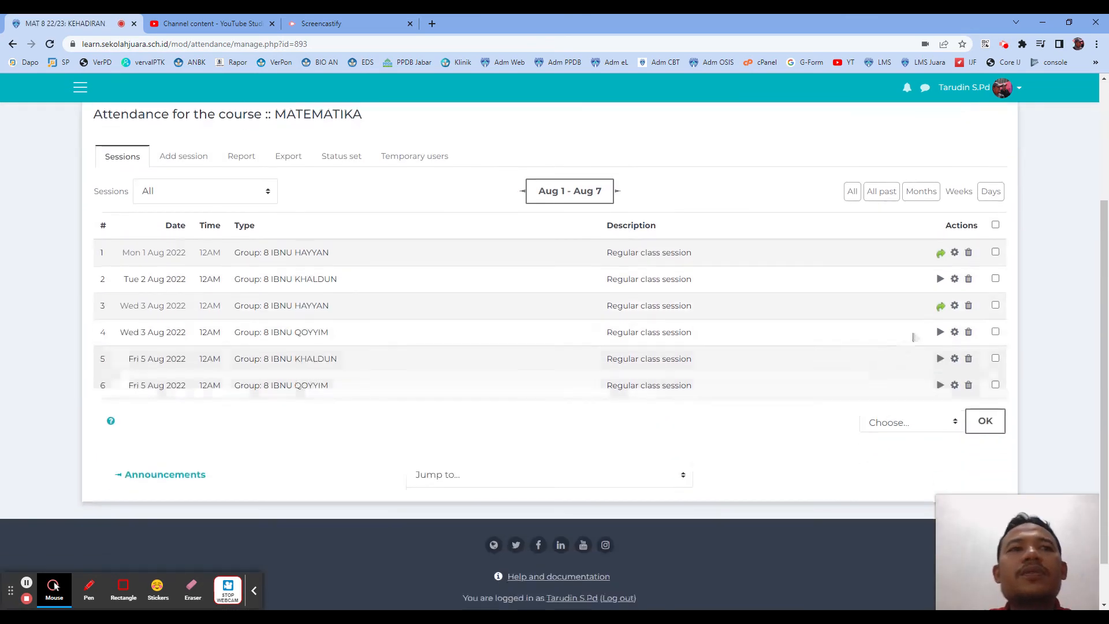
click(940, 279)
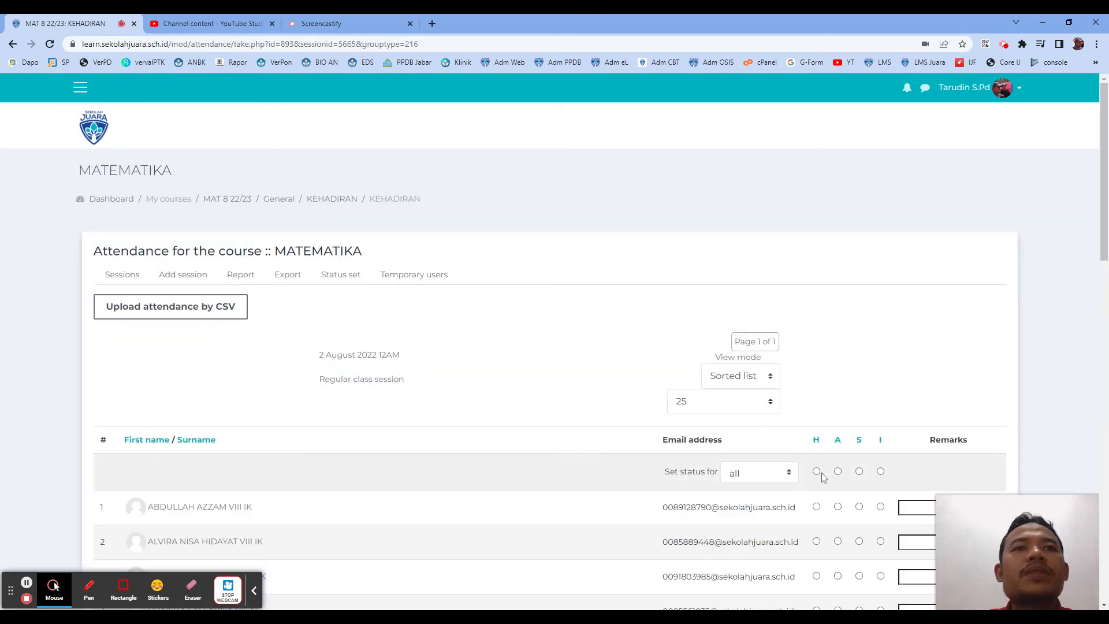
click(816, 467)
scroll(889, 462, down, 4)
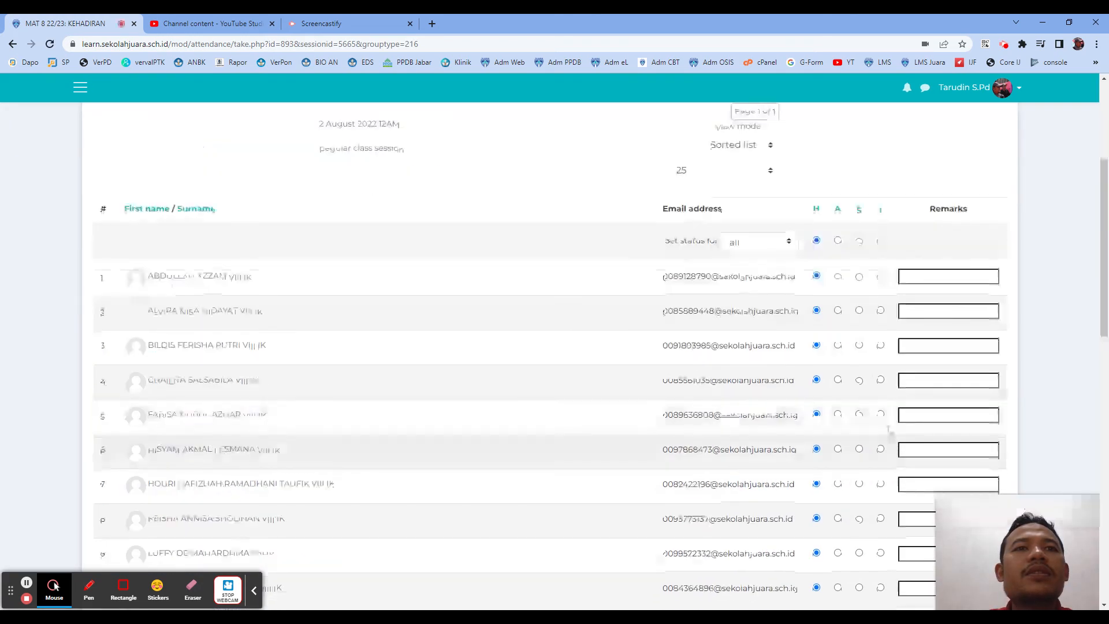
click(859, 275)
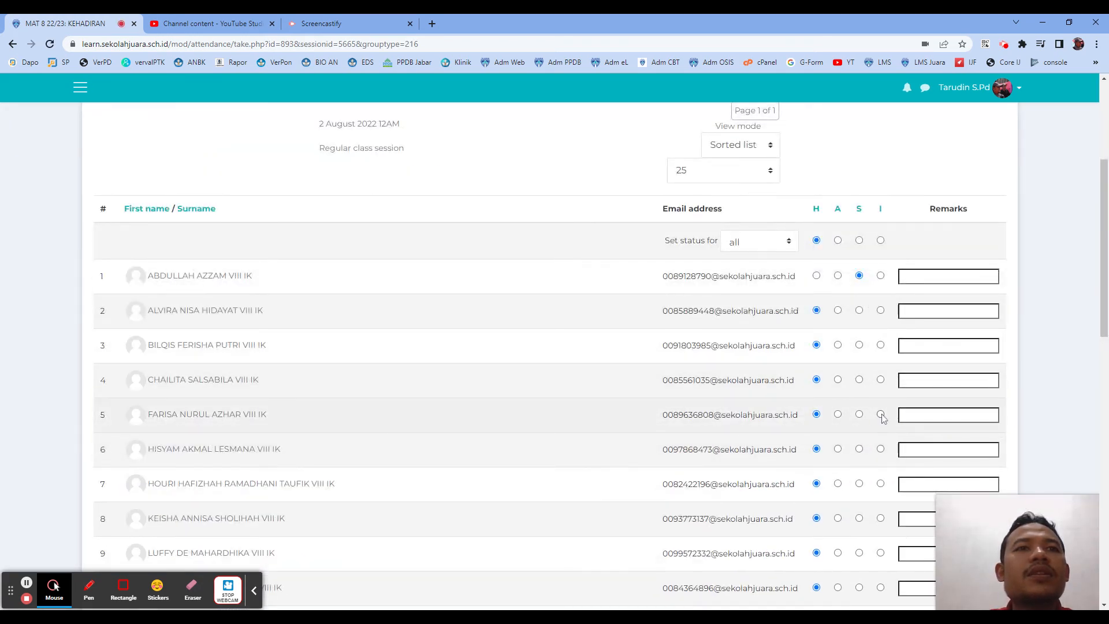
scroll(809, 462, down, 10)
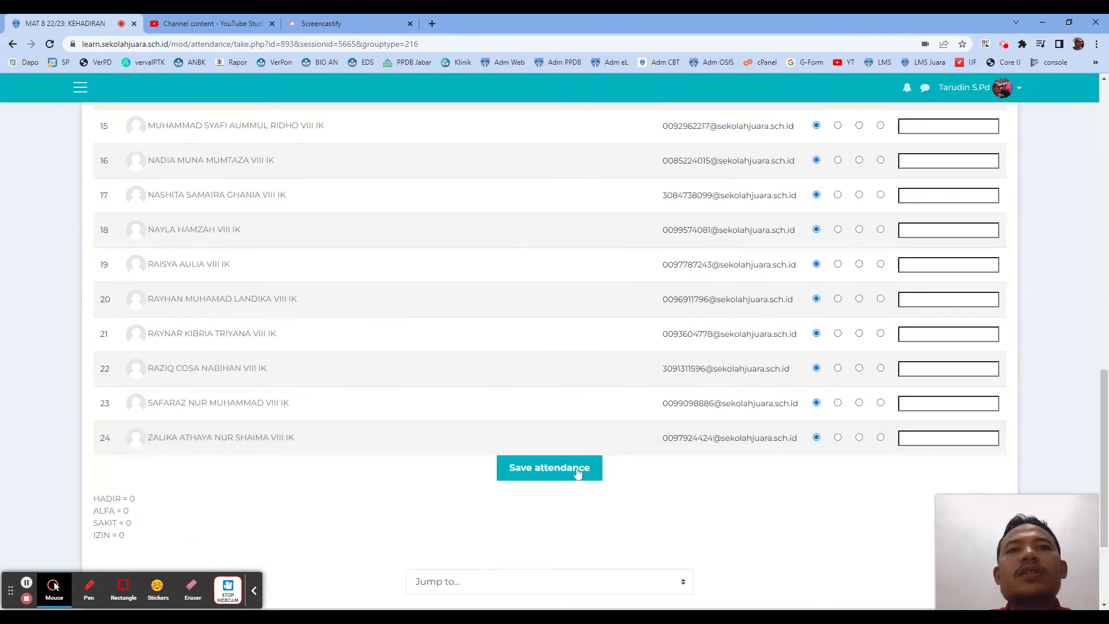
click(578, 472)
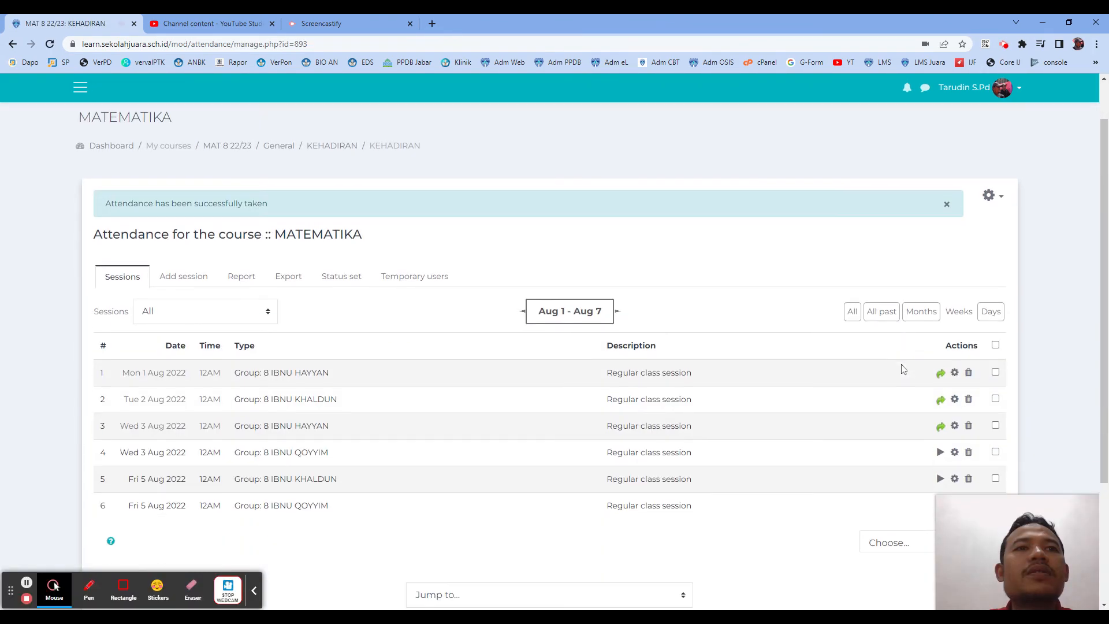
Step: Take the 5 August attendance of 8 IBNU KHALDUN with all students H except the third S and the fourth I, and save it
scroll(904, 364, down, 3)
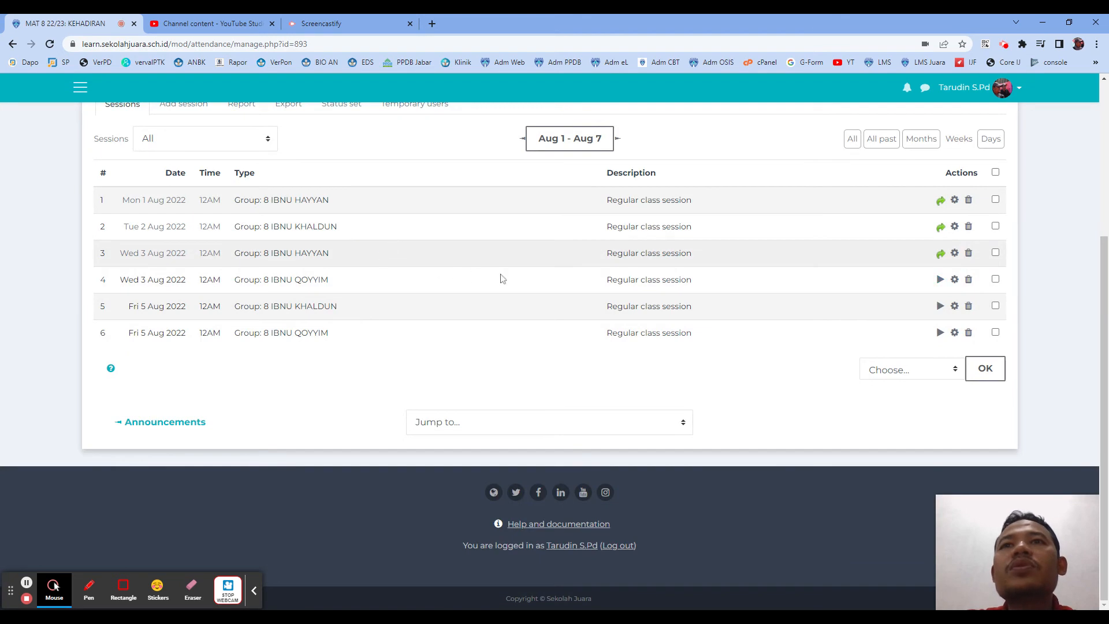
click(941, 306)
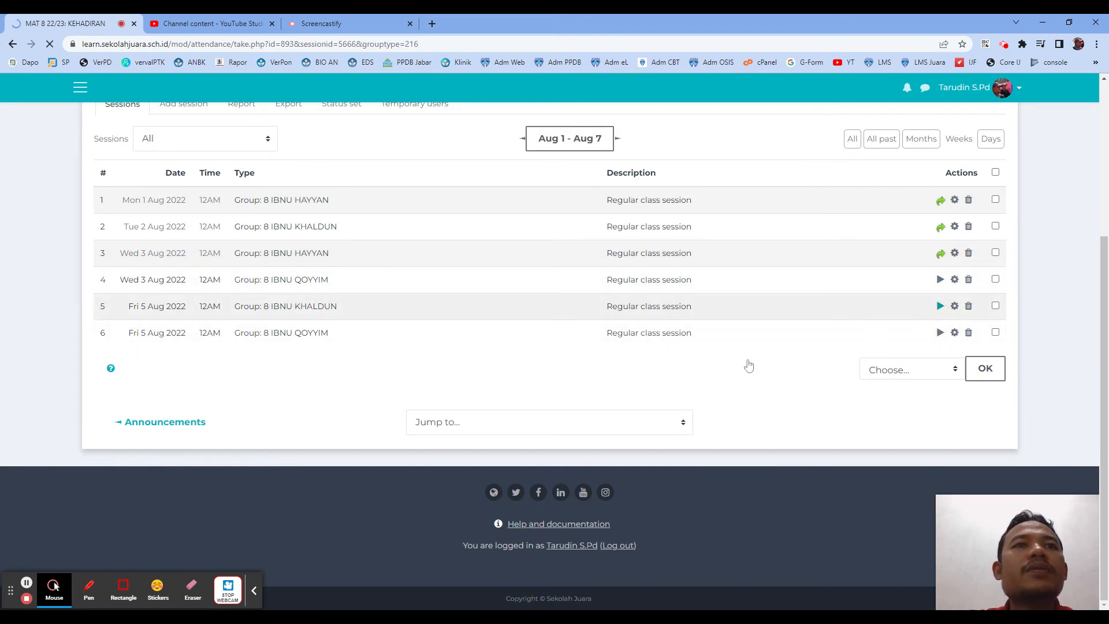
scroll(725, 428, down, 4)
click(816, 240)
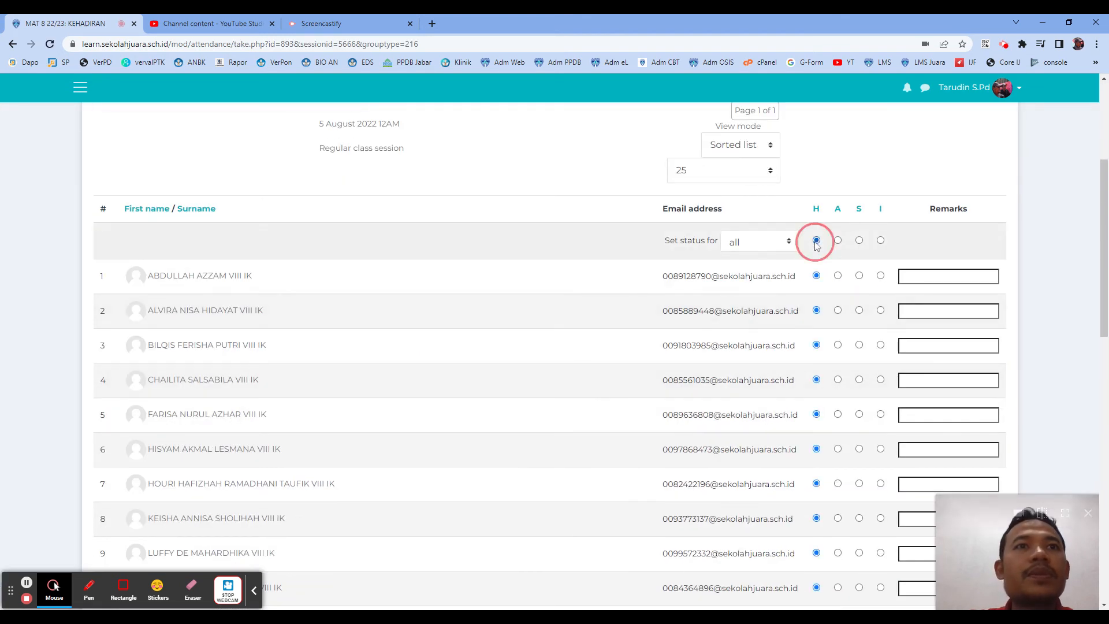
click(859, 345)
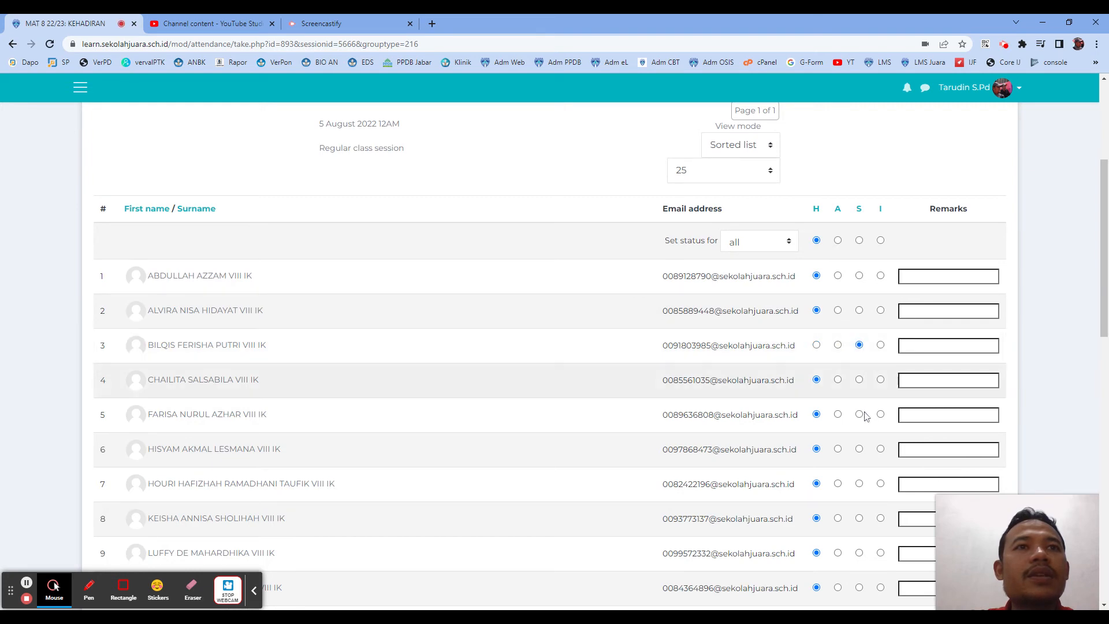
click(881, 379)
scroll(636, 468, down, 5)
scroll(635, 467, down, 5)
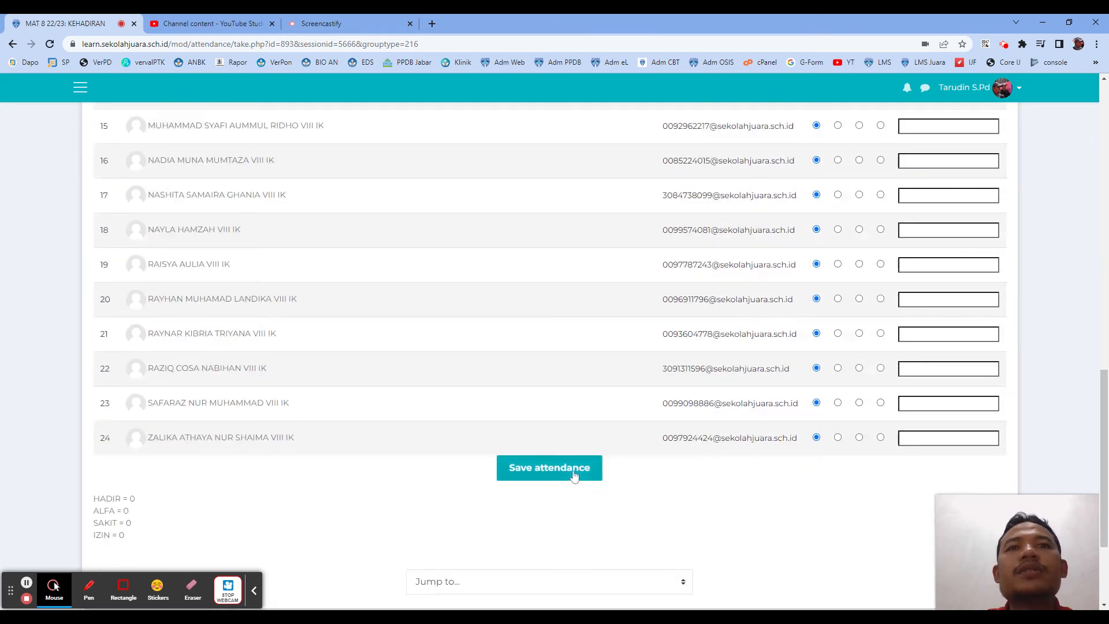
click(573, 472)
Step: Take the 3 August attendance of 8 IBNU QOYYIM with all students H except the fourth S and the sixth I, and save it
scroll(919, 375, down, 4)
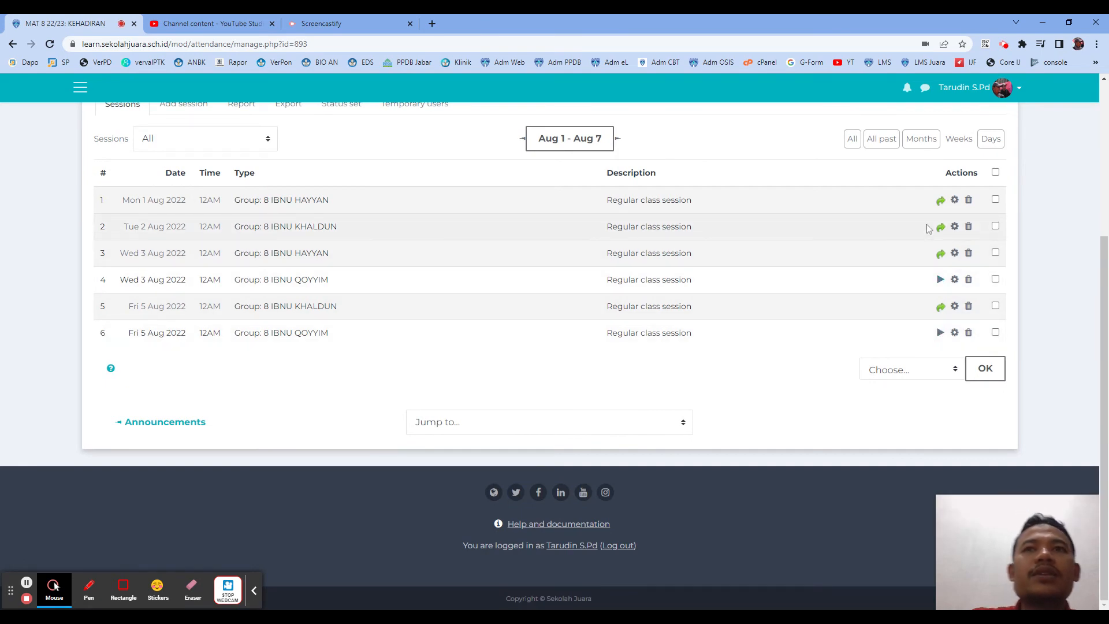
click(940, 279)
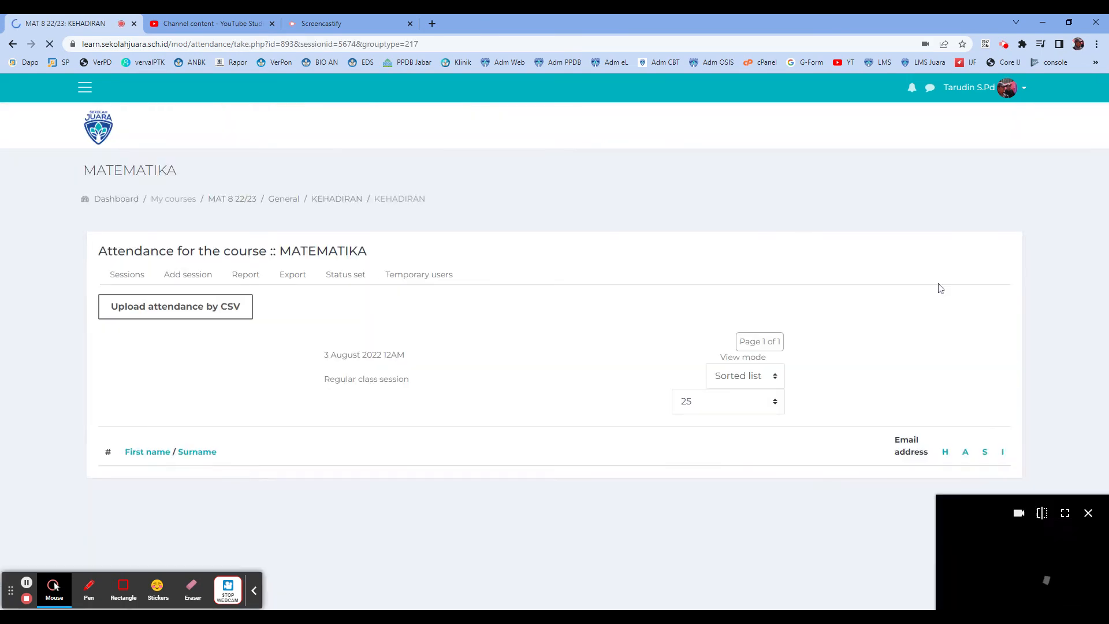
scroll(831, 407, down, 5)
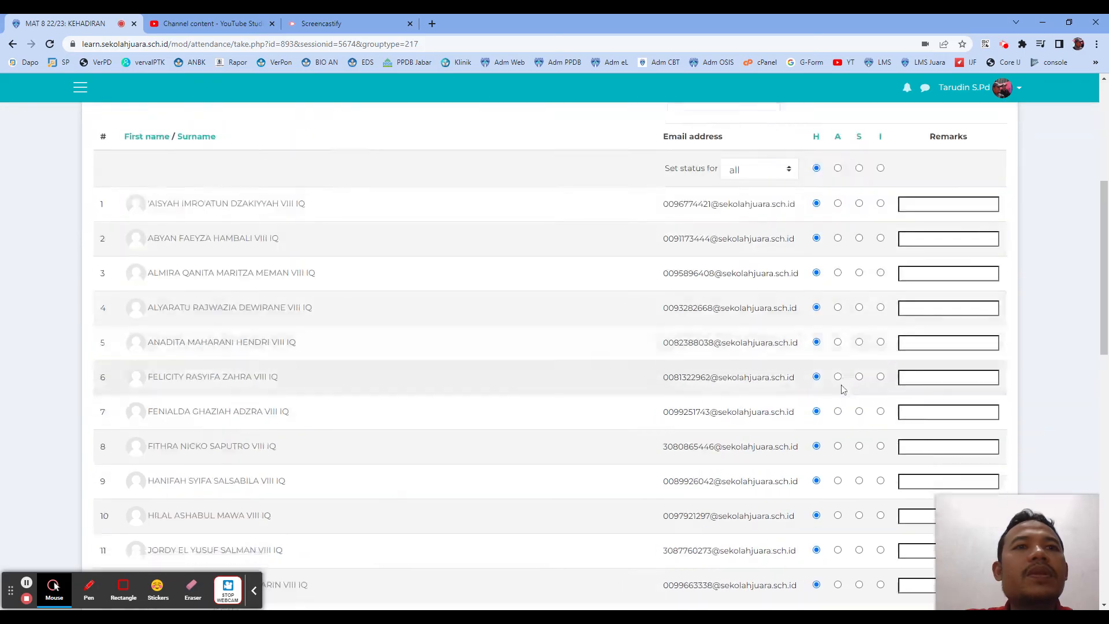
click(859, 264)
click(880, 334)
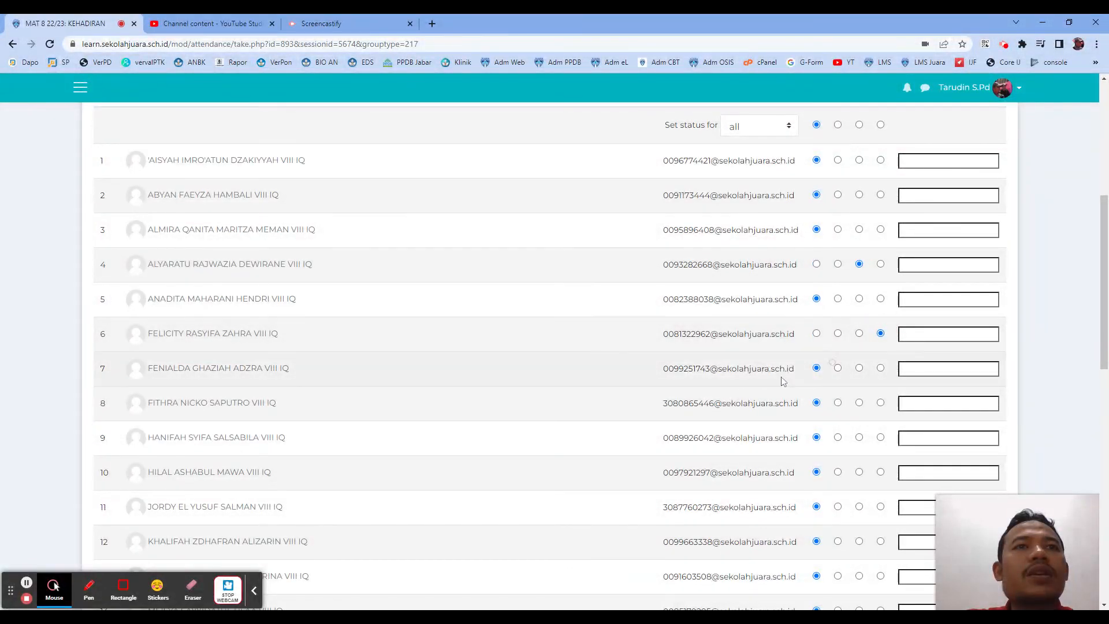
scroll(782, 378, down, 10)
click(572, 333)
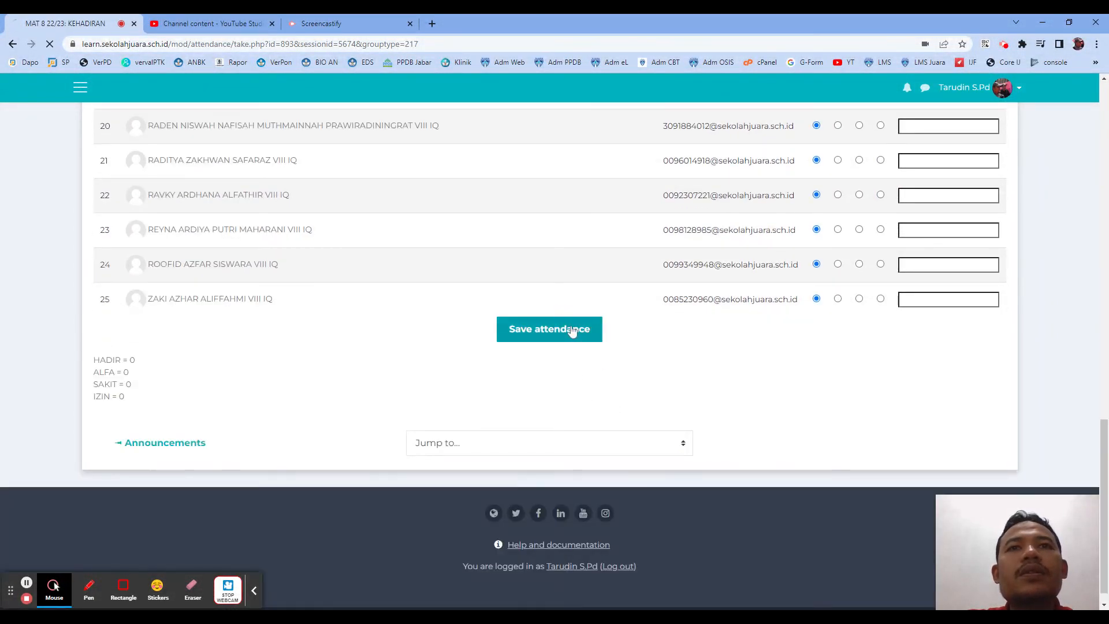
Step: Take the 5 August attendance of 8 IBNU QOYYIM with all students H except the twelfth S and the second I, and save it
scroll(924, 358, down, 4)
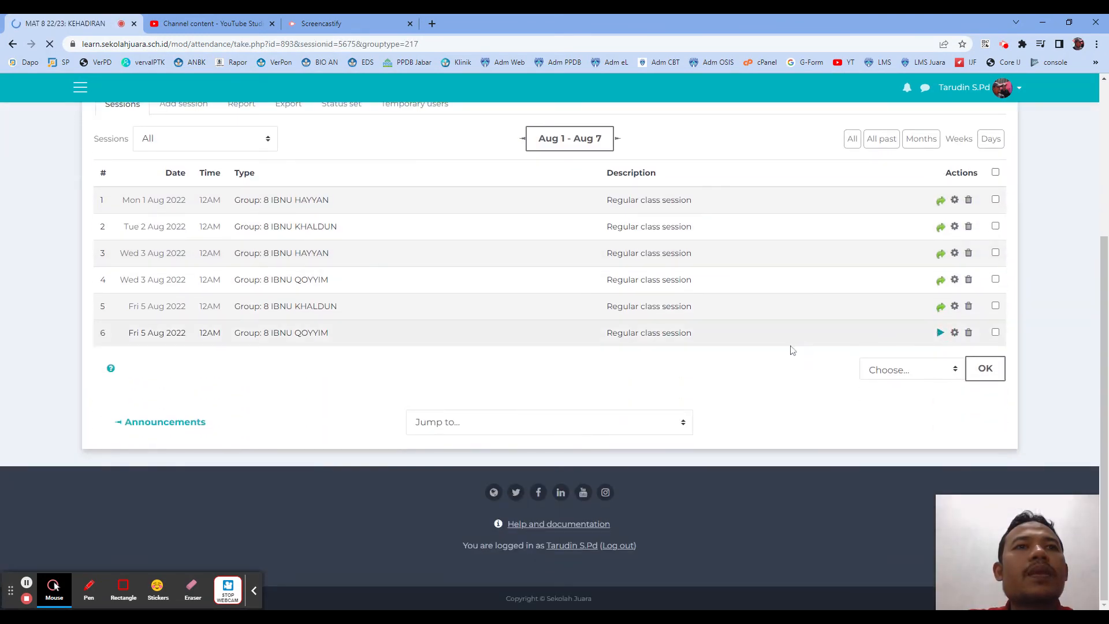
scroll(792, 347, down, 5)
scroll(834, 220, up, 2)
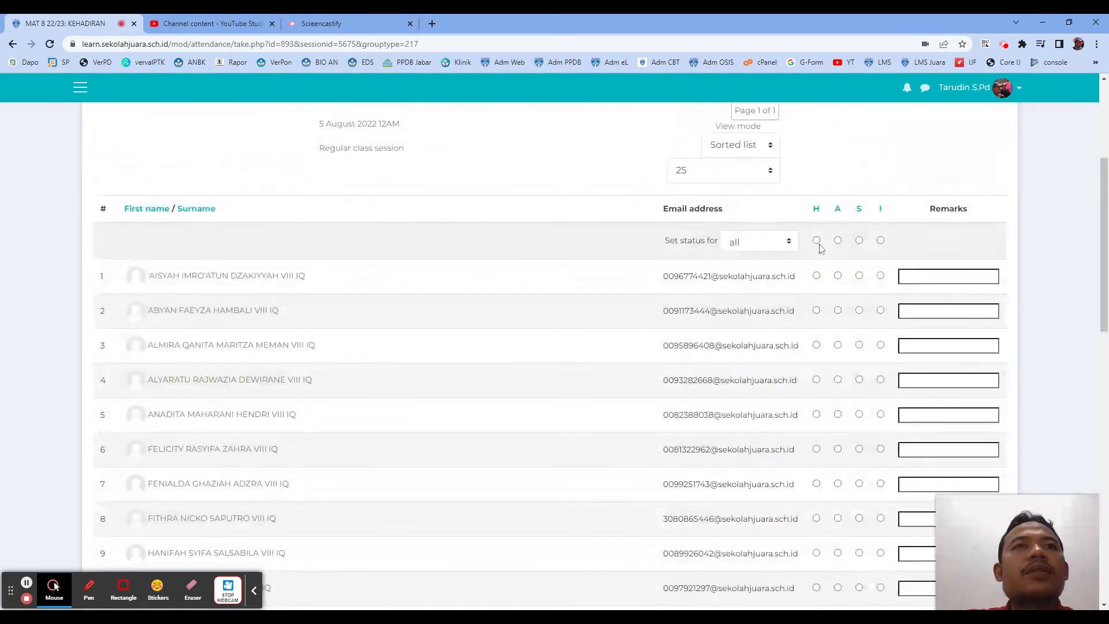
click(816, 242)
scroll(849, 347, down, 5)
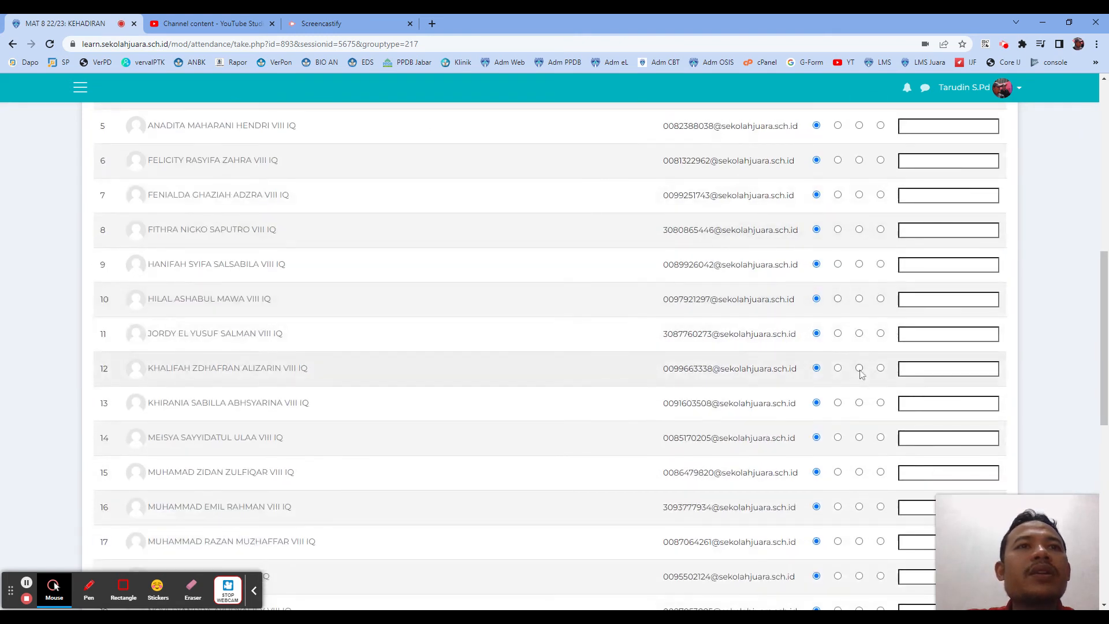
scroll(878, 370, up, 5)
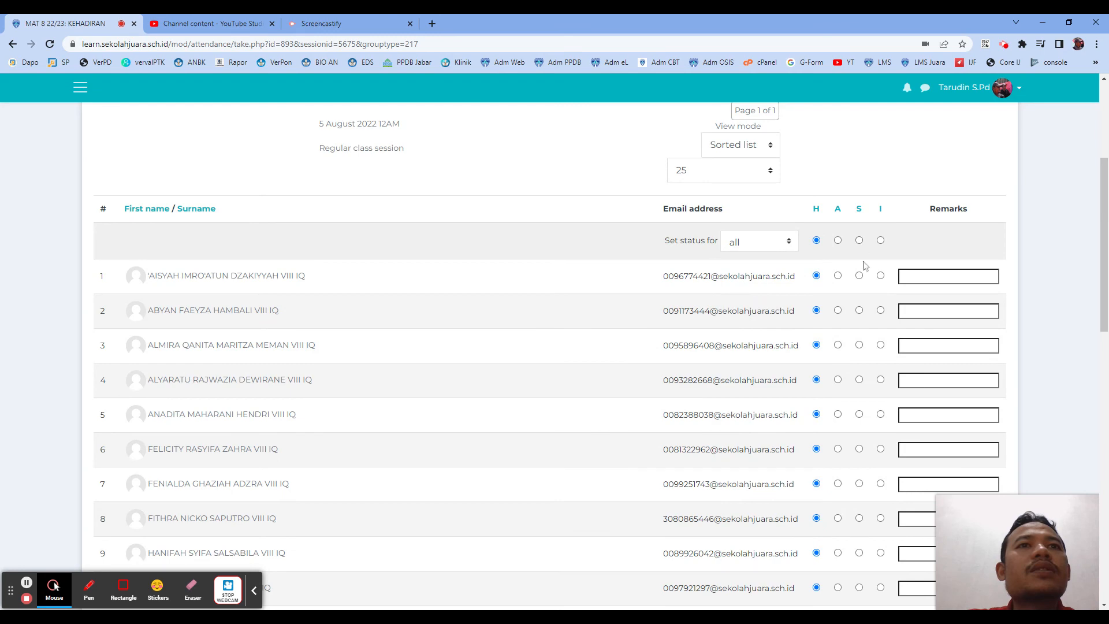
click(880, 310)
scroll(514, 384, down, 6)
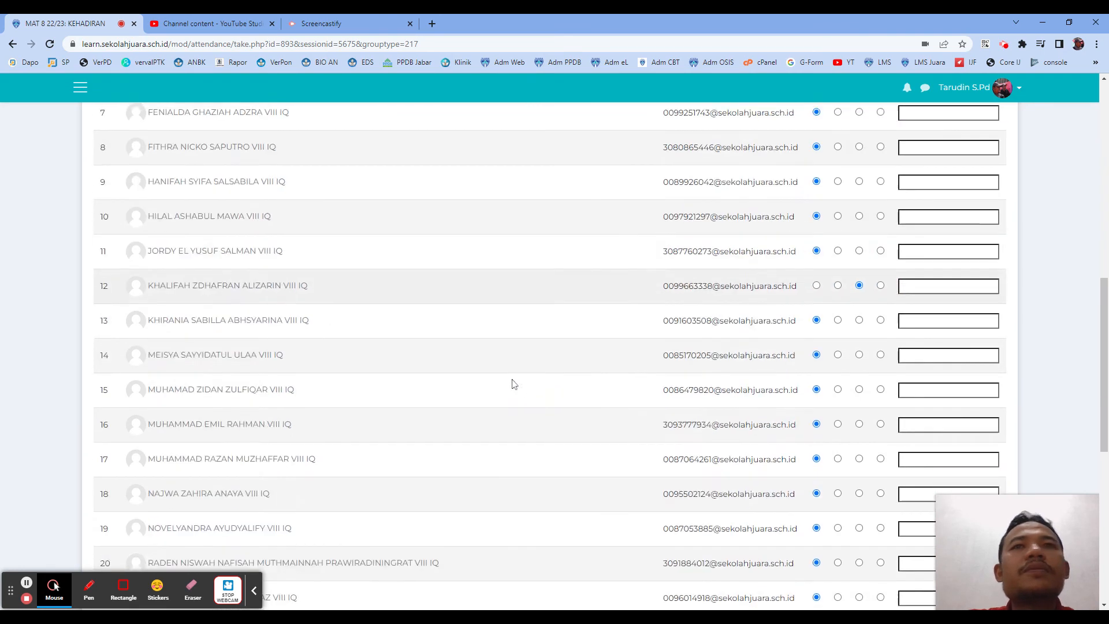
scroll(514, 384, down, 10)
click(564, 314)
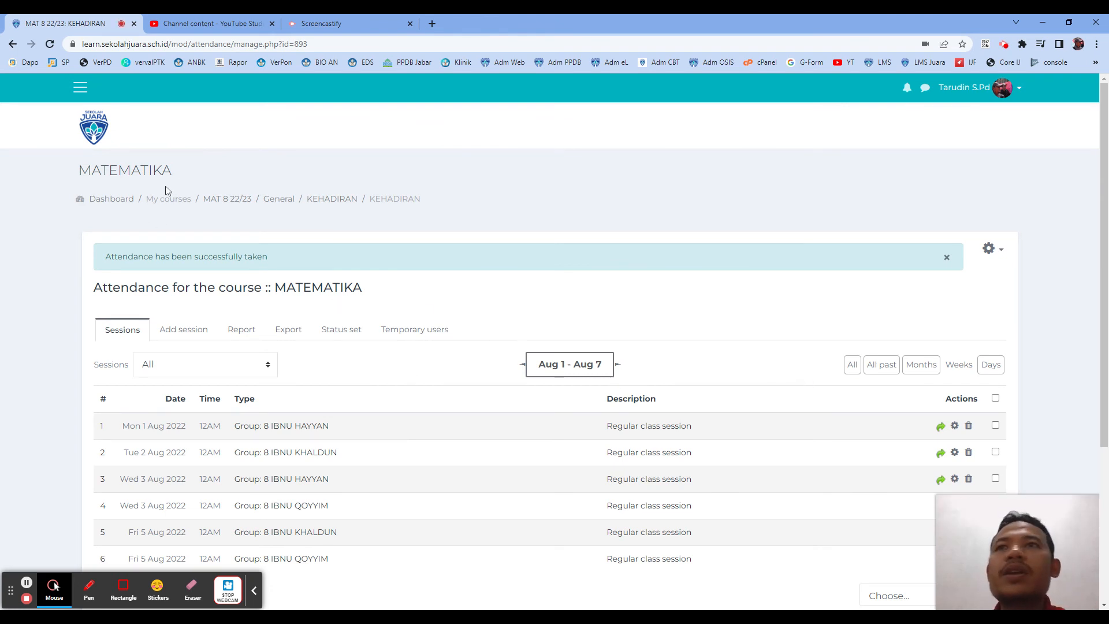
Step: Open the grader report of the MATEMATIKA course to view the students' grades
click(81, 90)
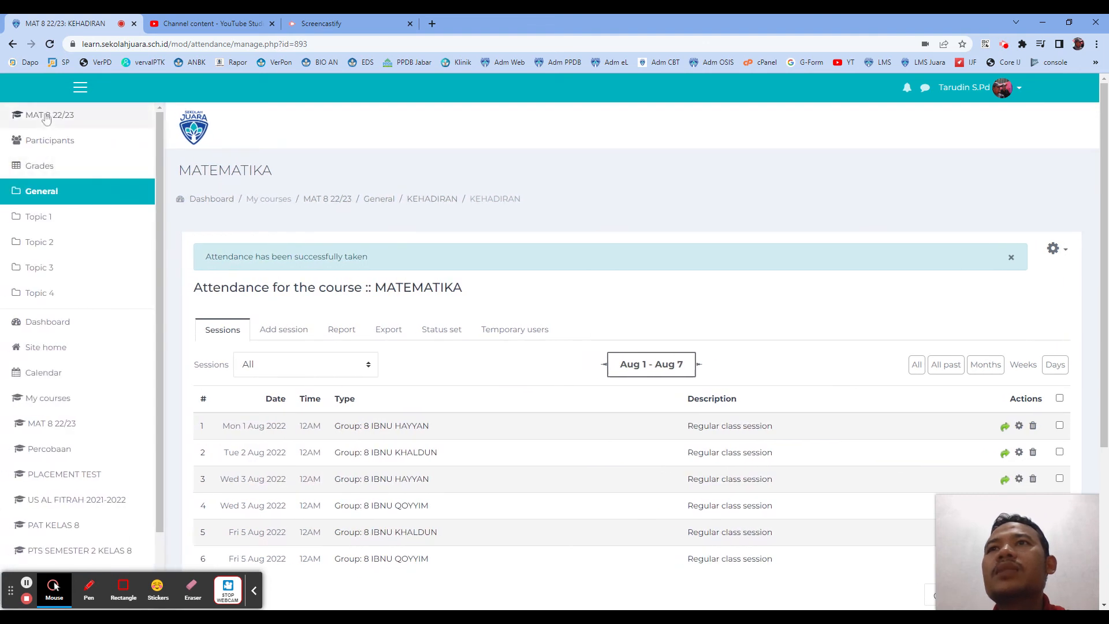
click(45, 167)
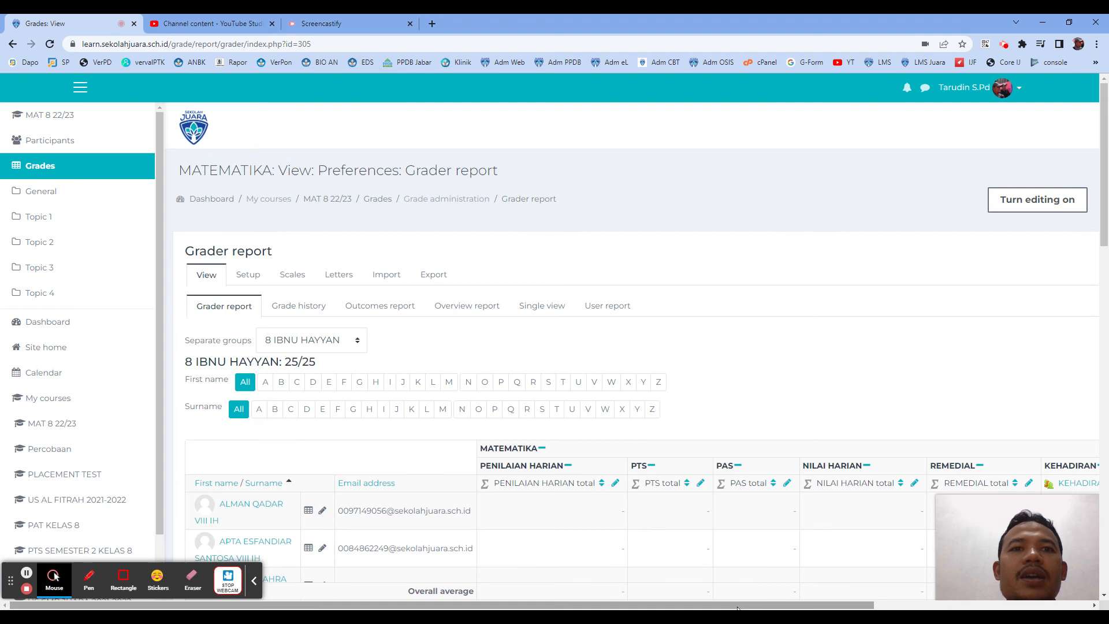
Step: Examine the KEHADIRAN grades and course totals of the 8 IBNU HAYYAN students in the grader report
drag(739, 605, 956, 605)
scroll(886, 468, down, 2)
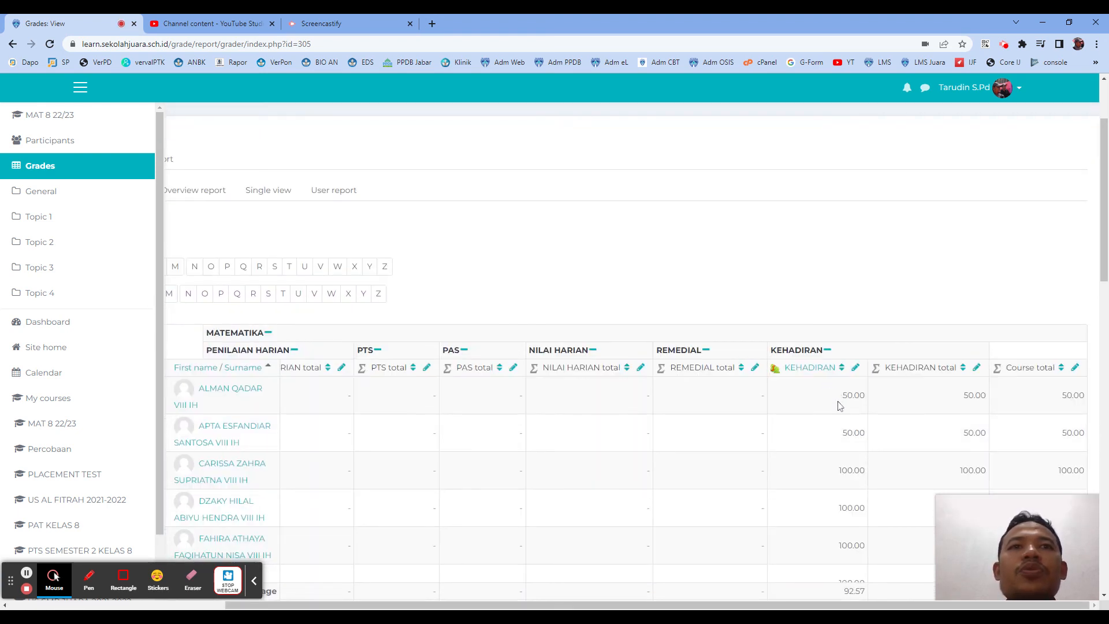
scroll(822, 417, up, 1)
drag(830, 605, 606, 605)
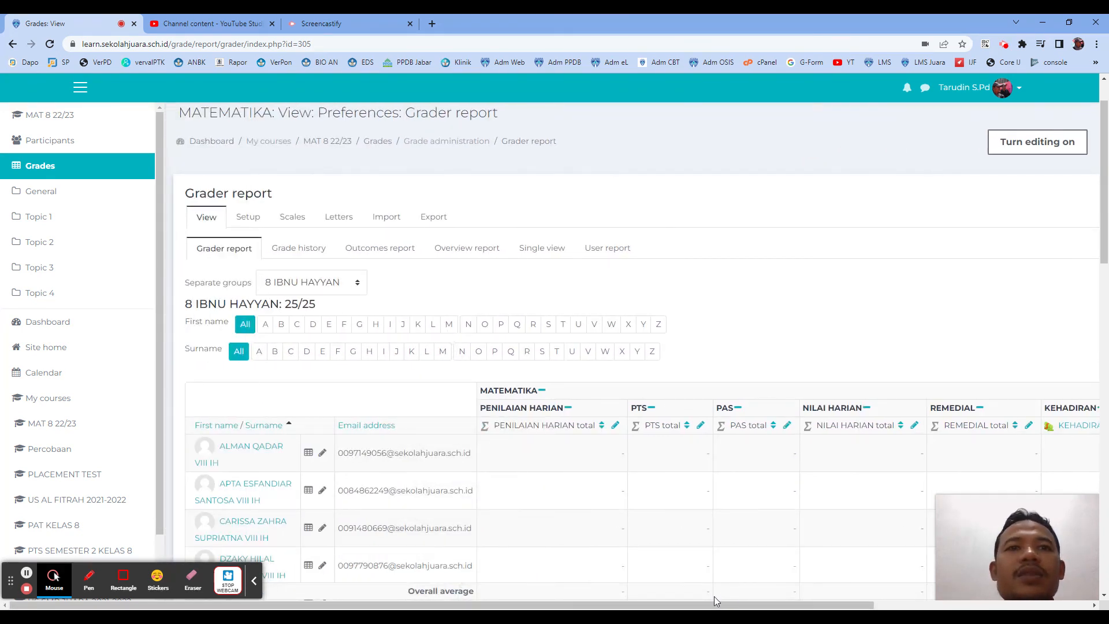
drag(716, 604, 923, 604)
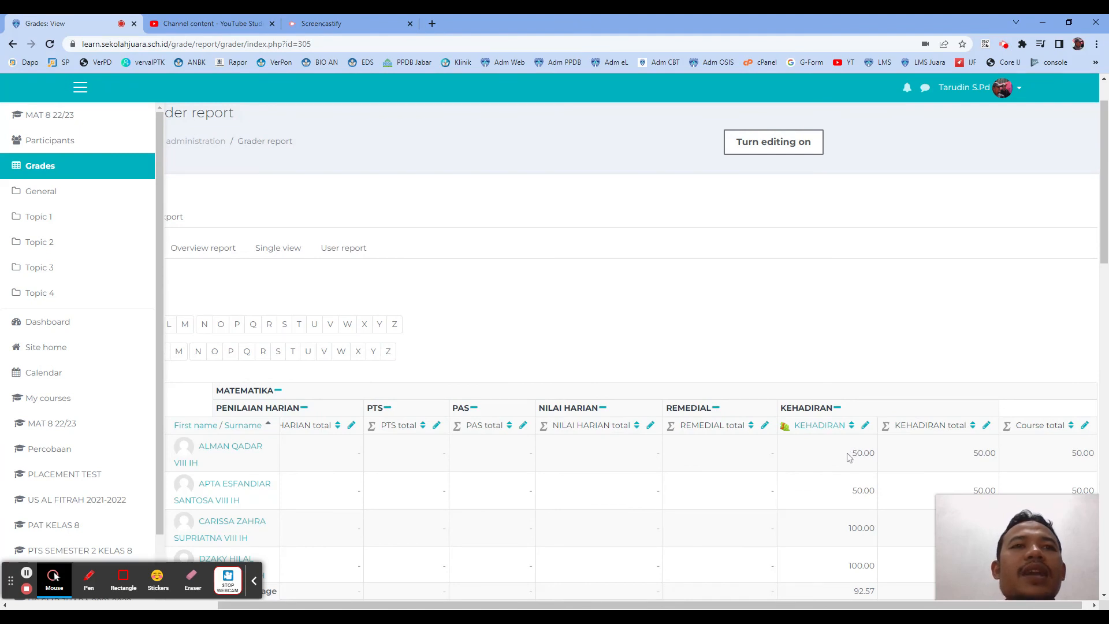
drag(821, 603, 586, 586)
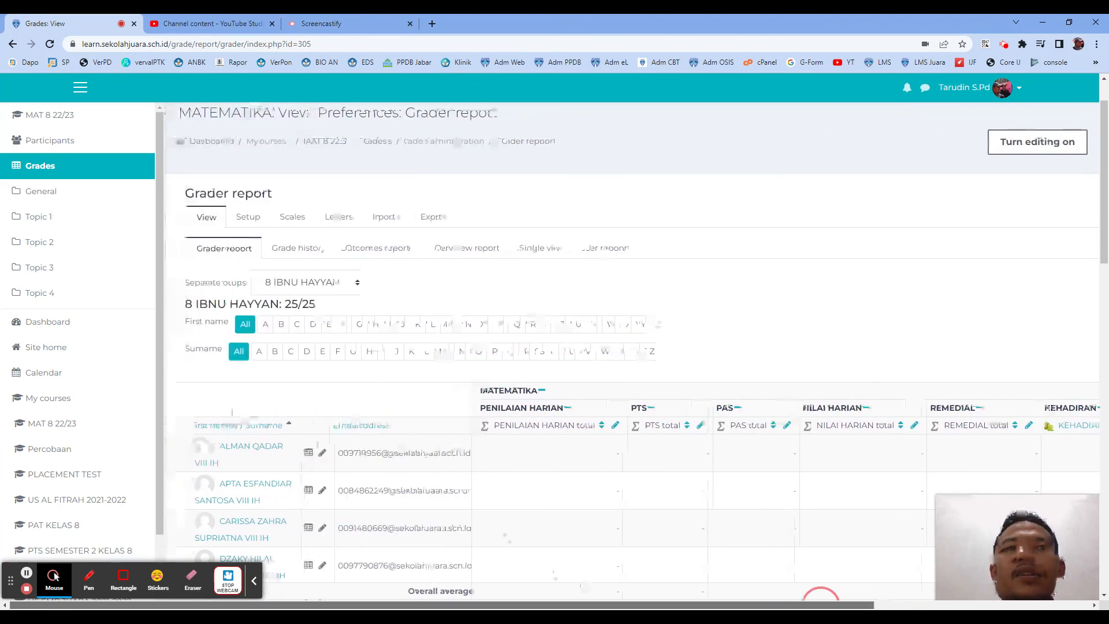
drag(653, 604, 598, 598)
Step: Switch the grader report to the group 8 IBNU KHALDUN and examine its students' KEHADIRAN grades
click(324, 283)
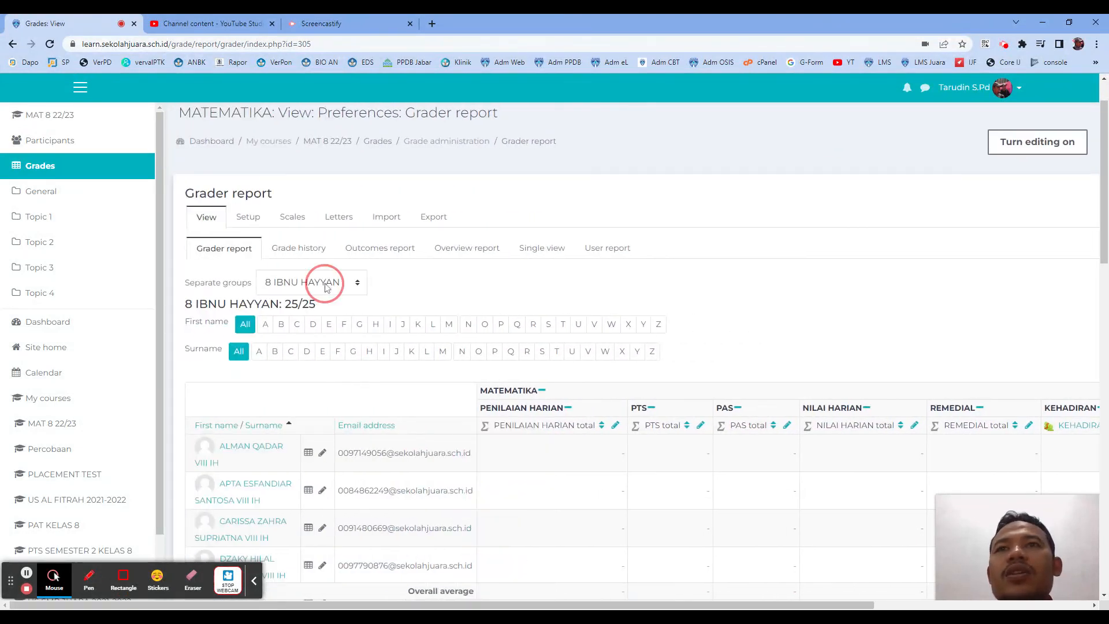
click(314, 329)
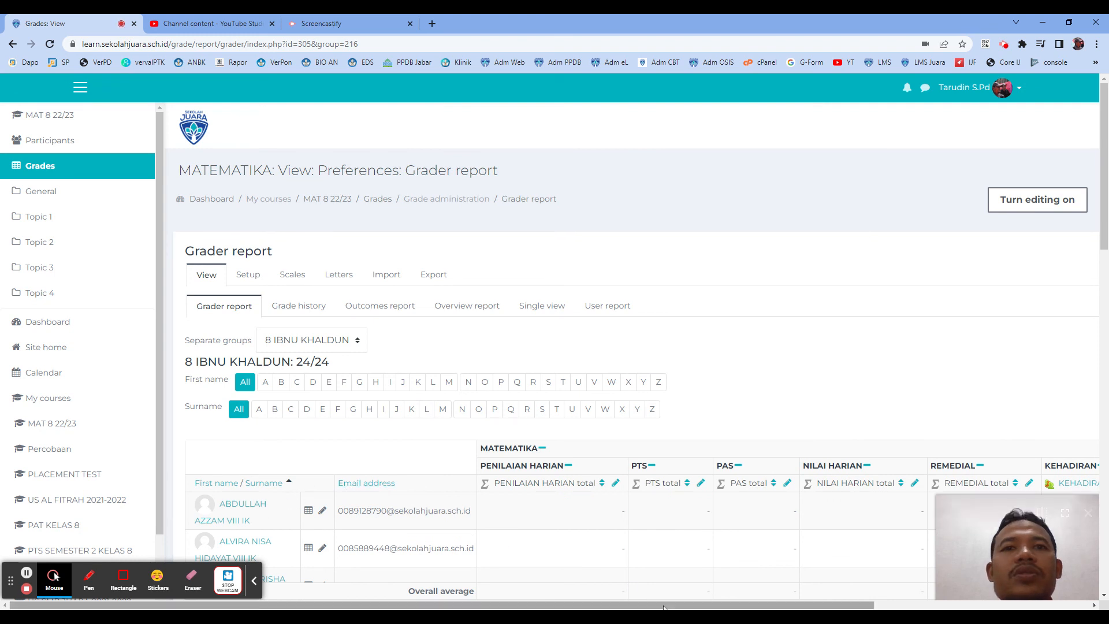
drag(664, 604, 898, 601)
scroll(867, 501, down, 2)
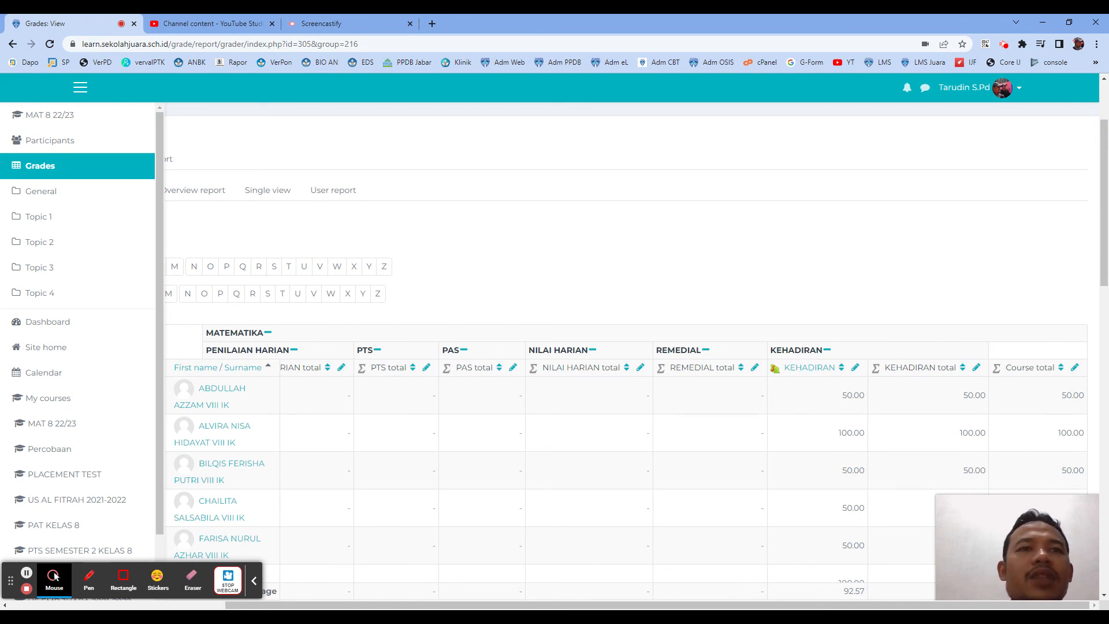
scroll(841, 433, down, 2)
scroll(837, 445, up, 4)
scroll(825, 496, down, 2)
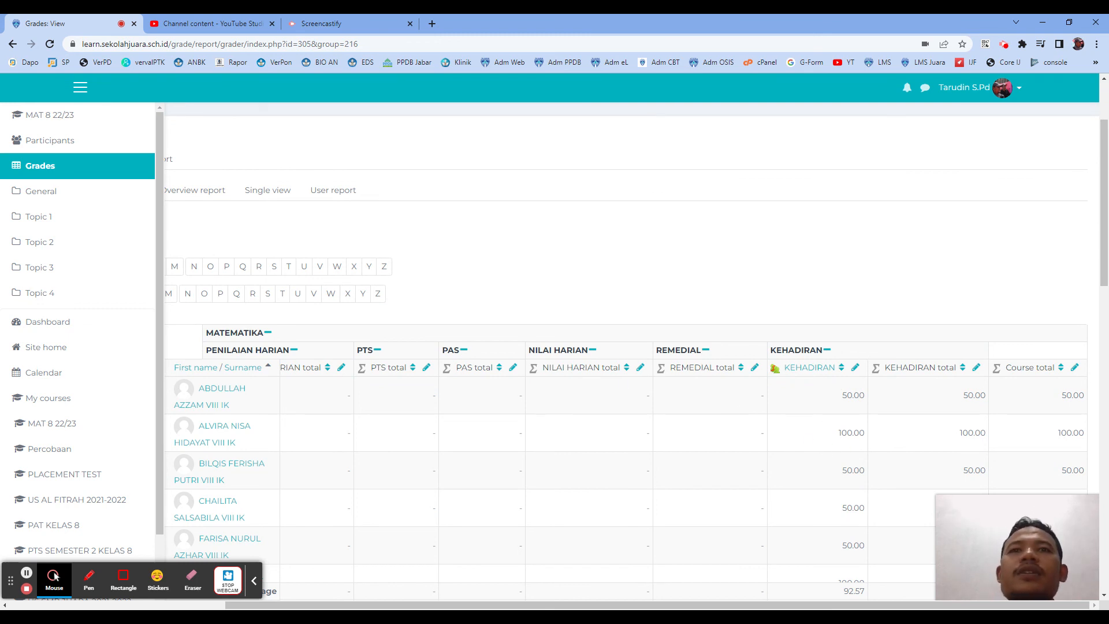
drag(792, 604, 570, 608)
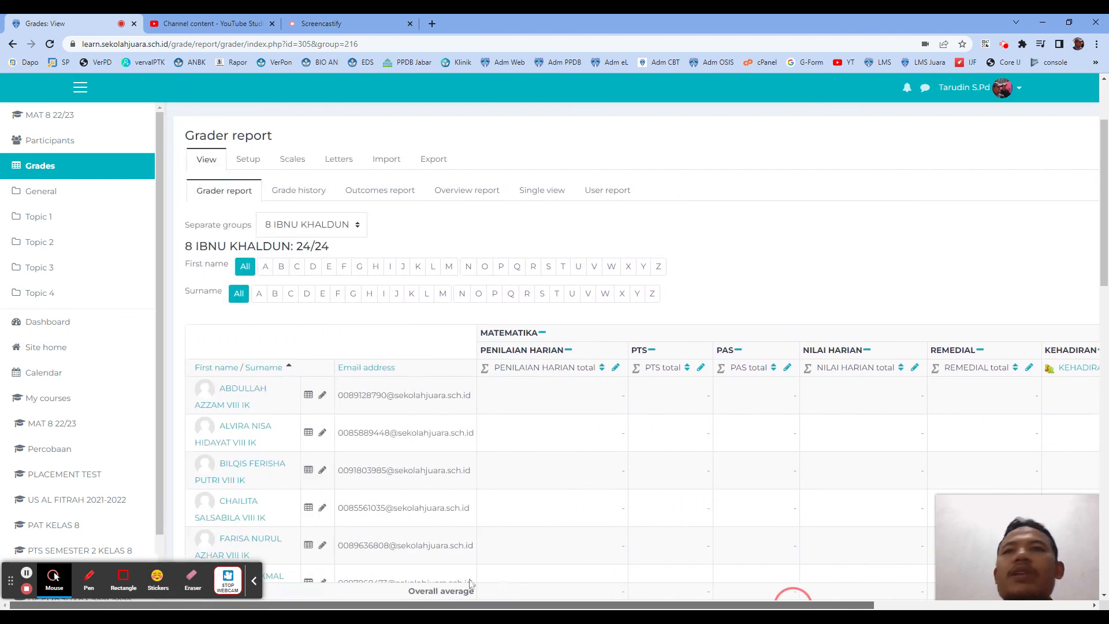
Step: Show all participants in the grader report and review their KEHADIRAN grades and totals
click(313, 232)
click(311, 242)
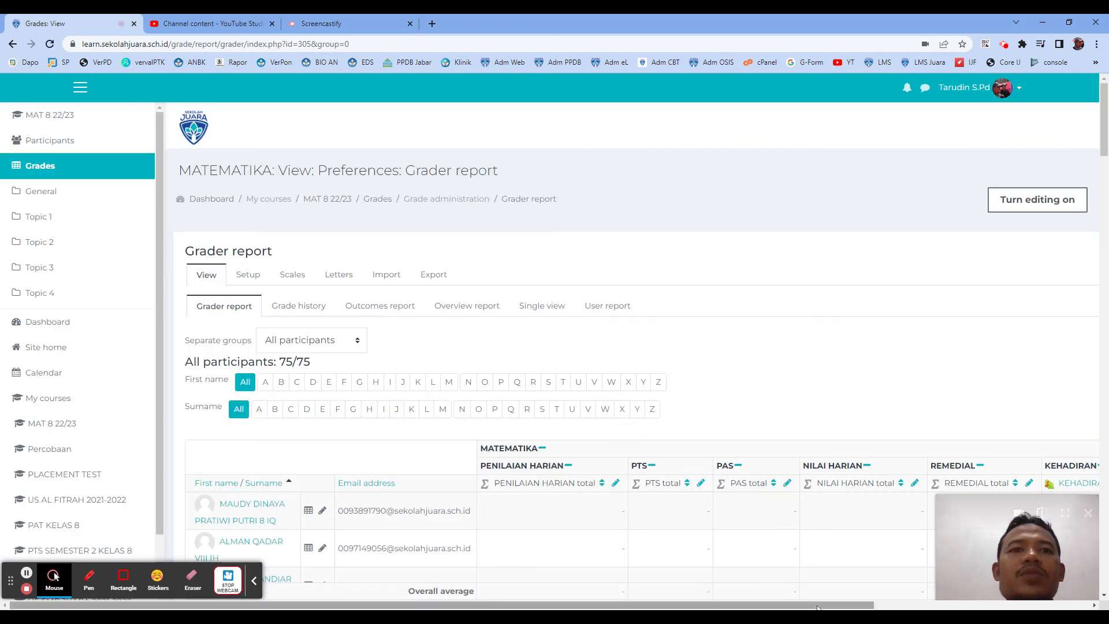
drag(817, 605, 1028, 607)
scroll(846, 520, down, 5)
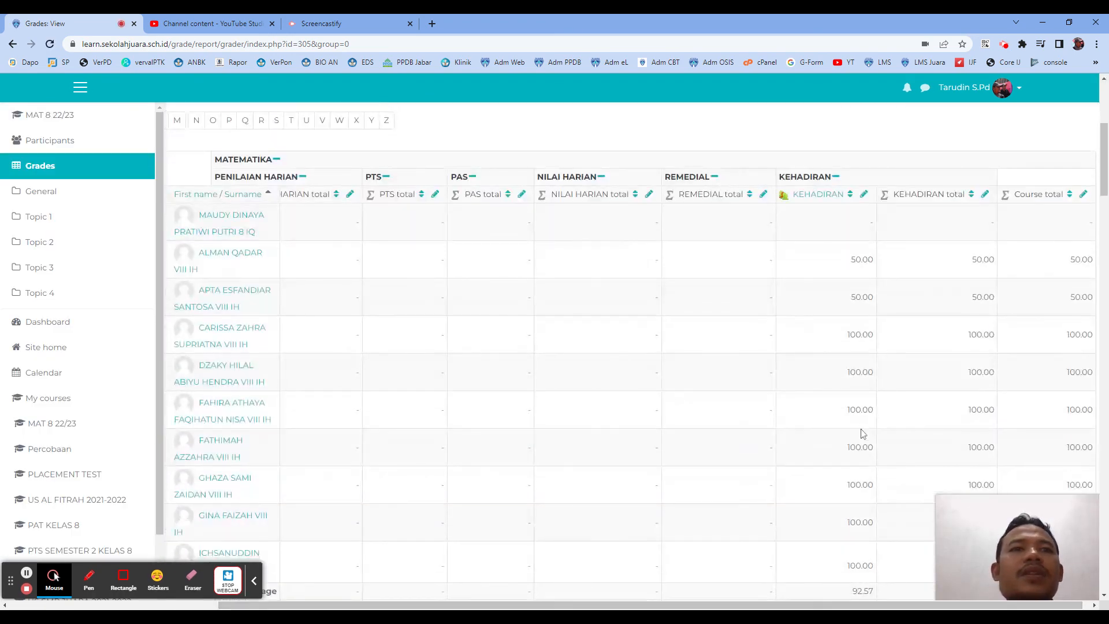
scroll(831, 300, up, 2)
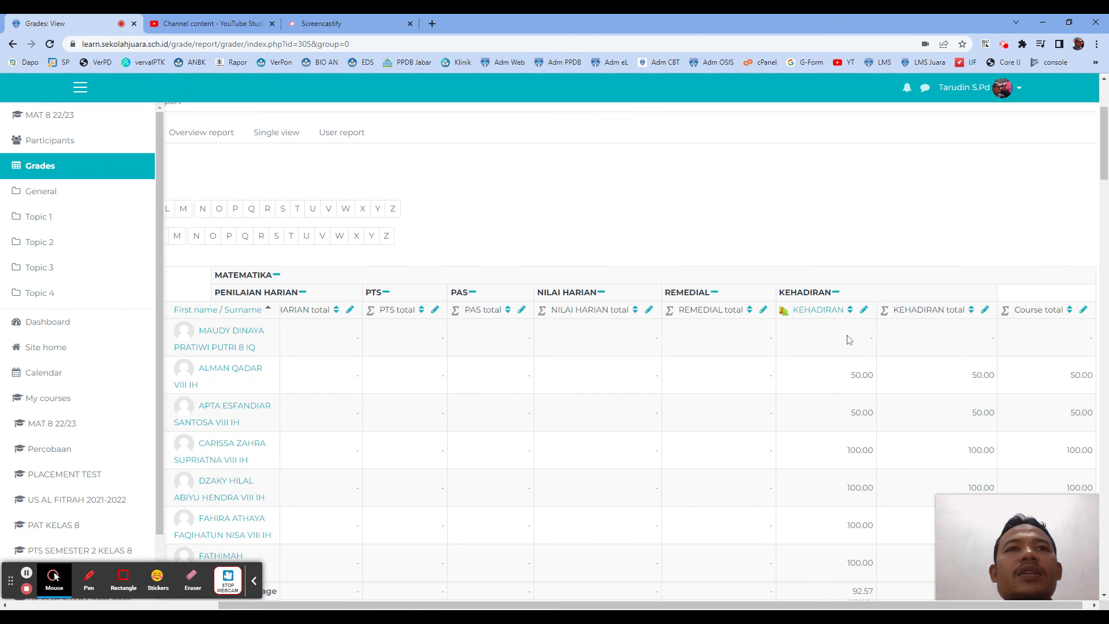
drag(901, 605, 672, 570)
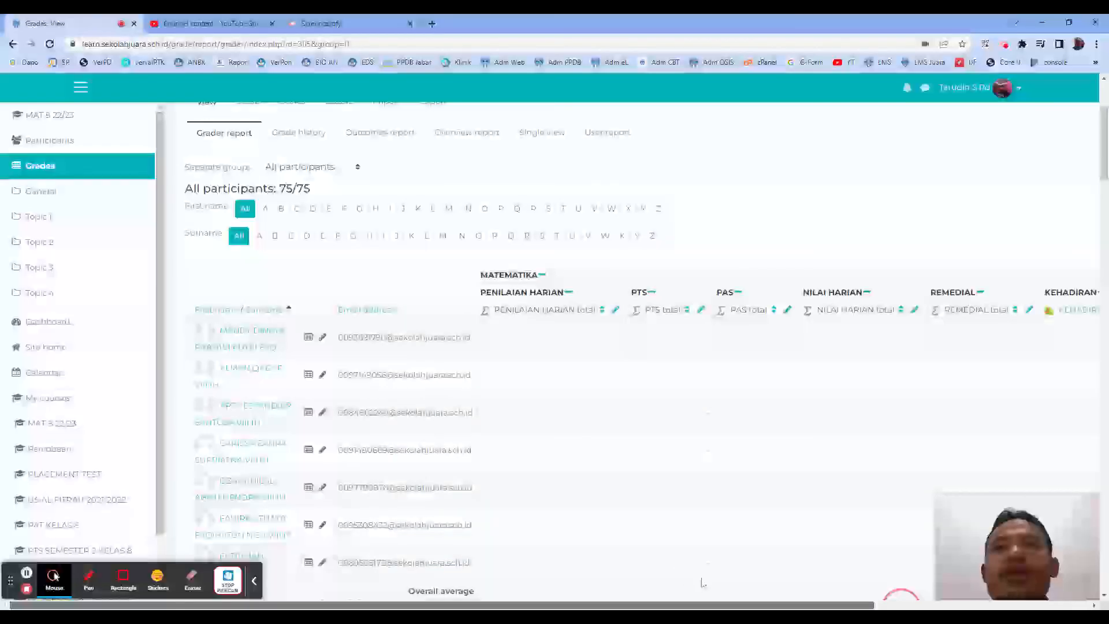
drag(745, 604, 970, 602)
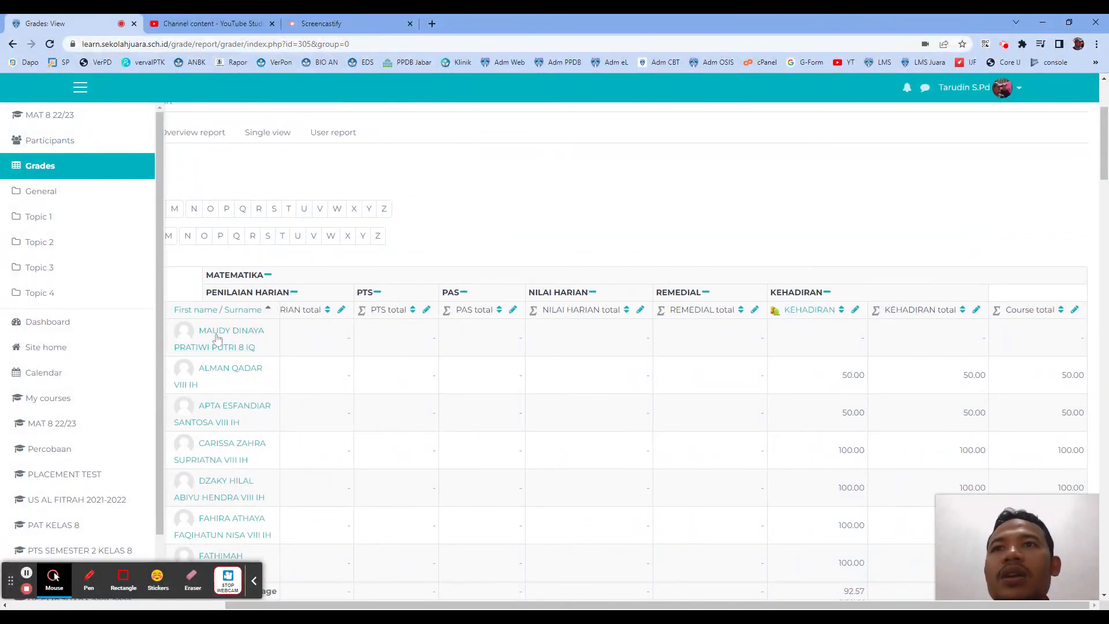
scroll(831, 411, down, 10)
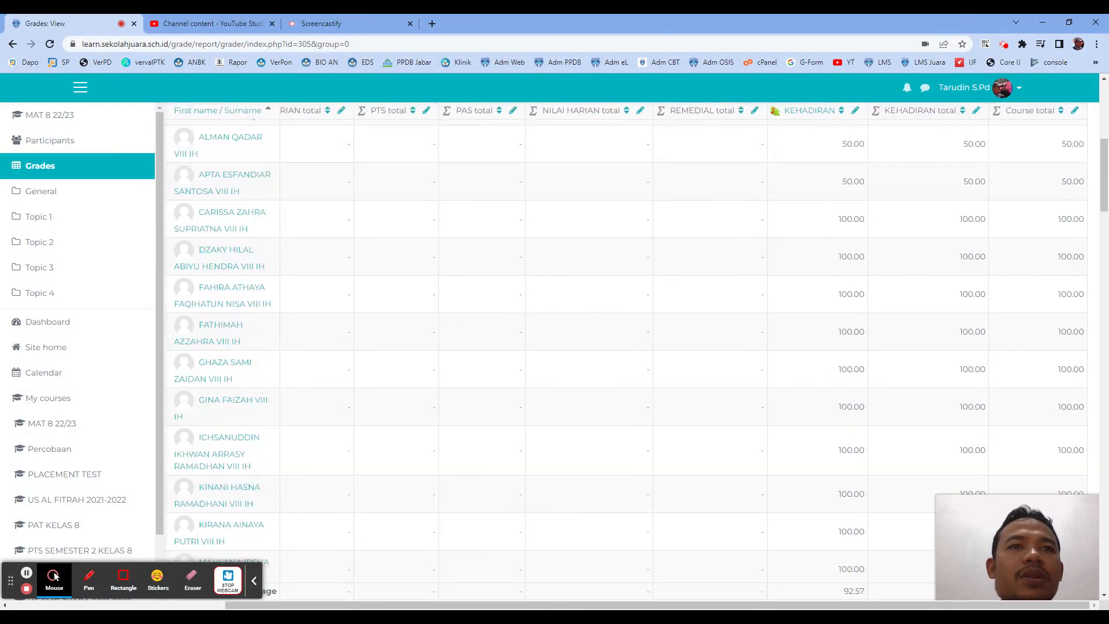
scroll(831, 411, up, 10)
scroll(819, 413, up, 3)
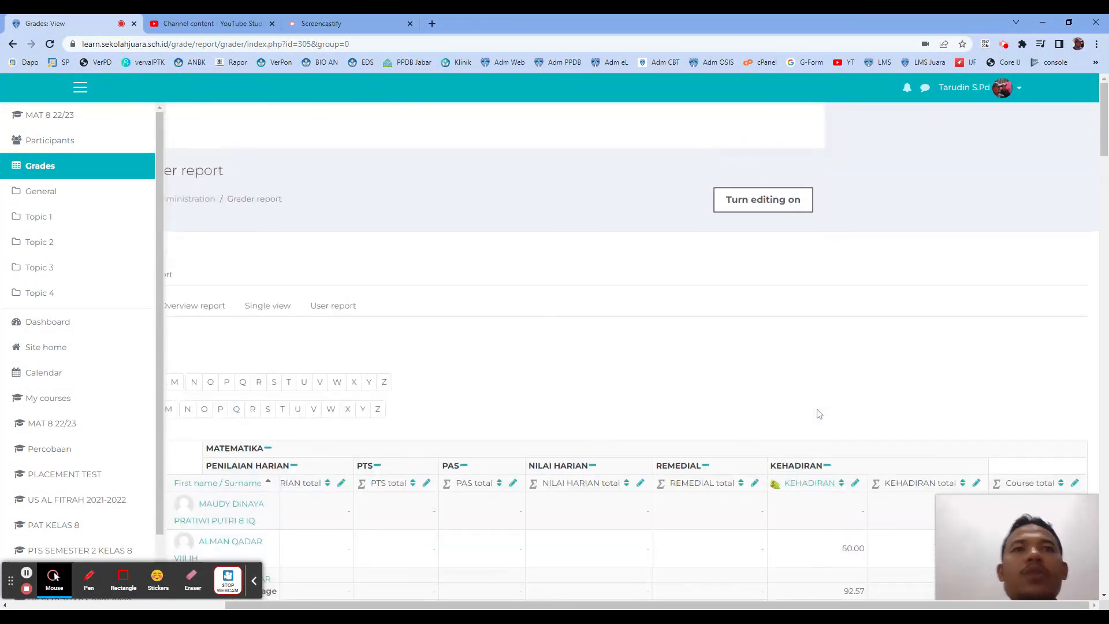
drag(722, 604, 471, 605)
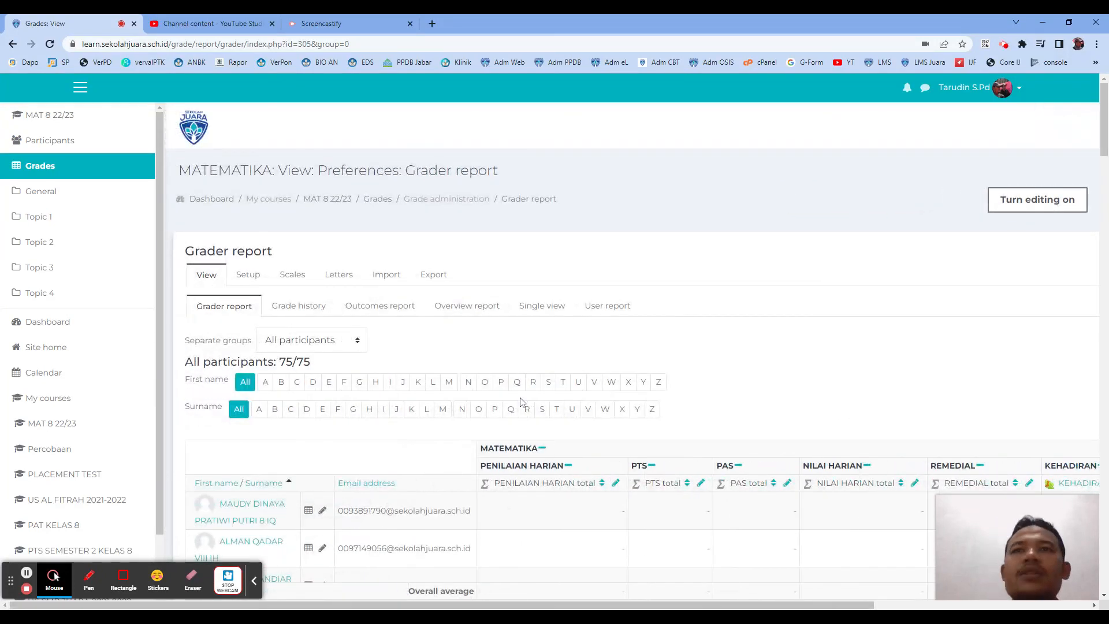